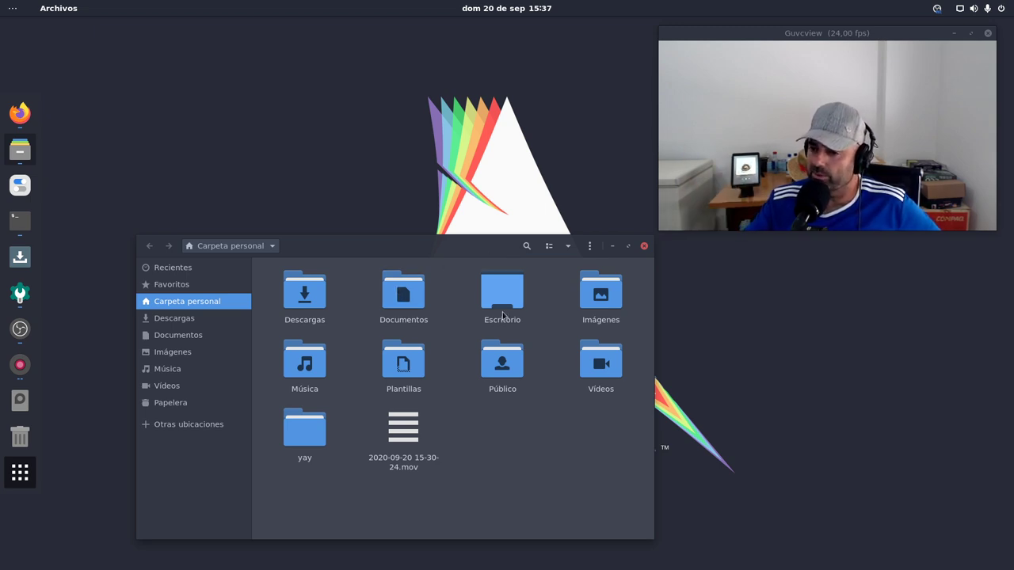
Minimize the file manager and view the related links in the Anarchy Installer blog post in Firefox, minimizing the browser when done
click(611, 247)
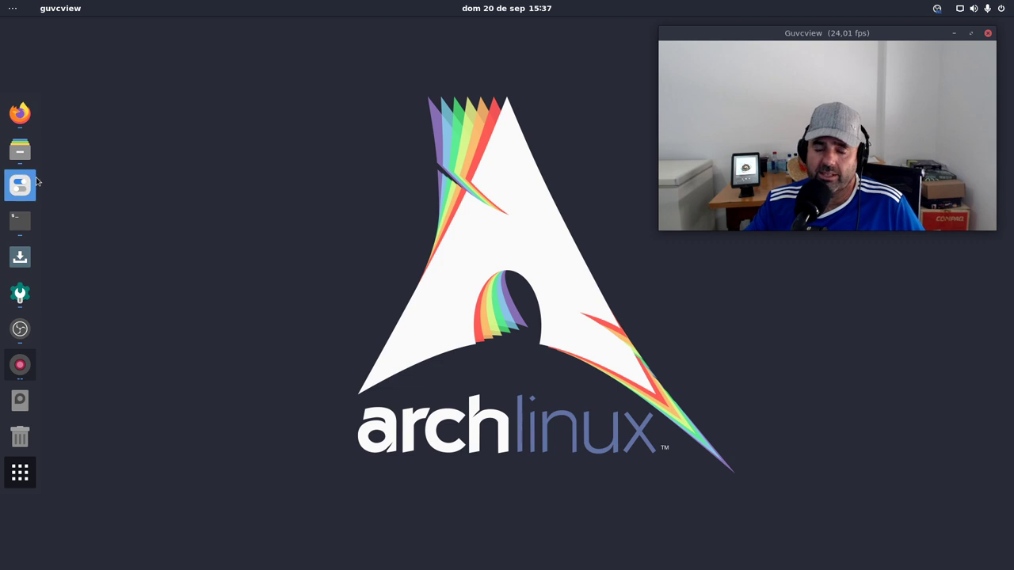
click(22, 113)
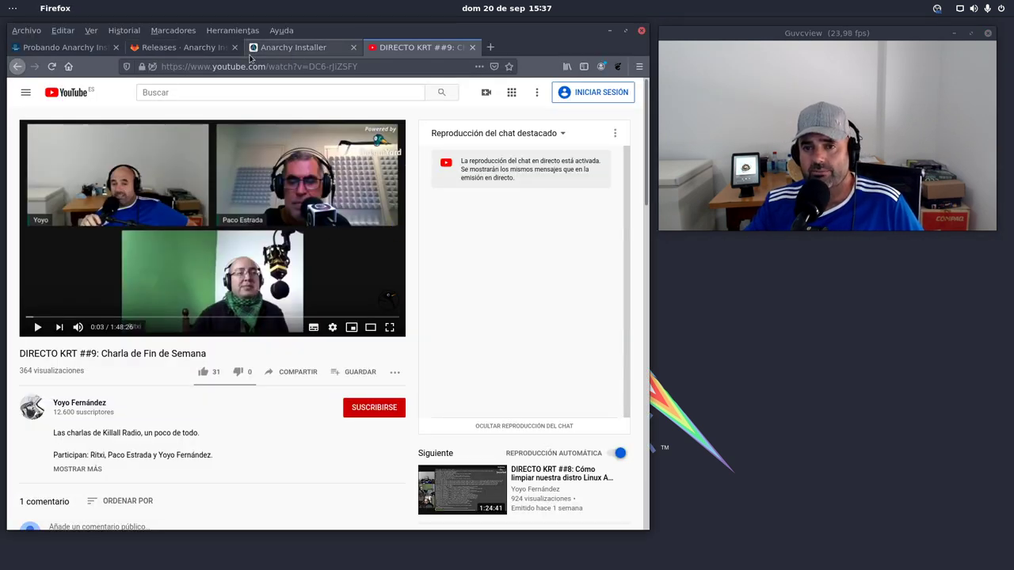
click(78, 49)
scroll(134, 237, down, 4)
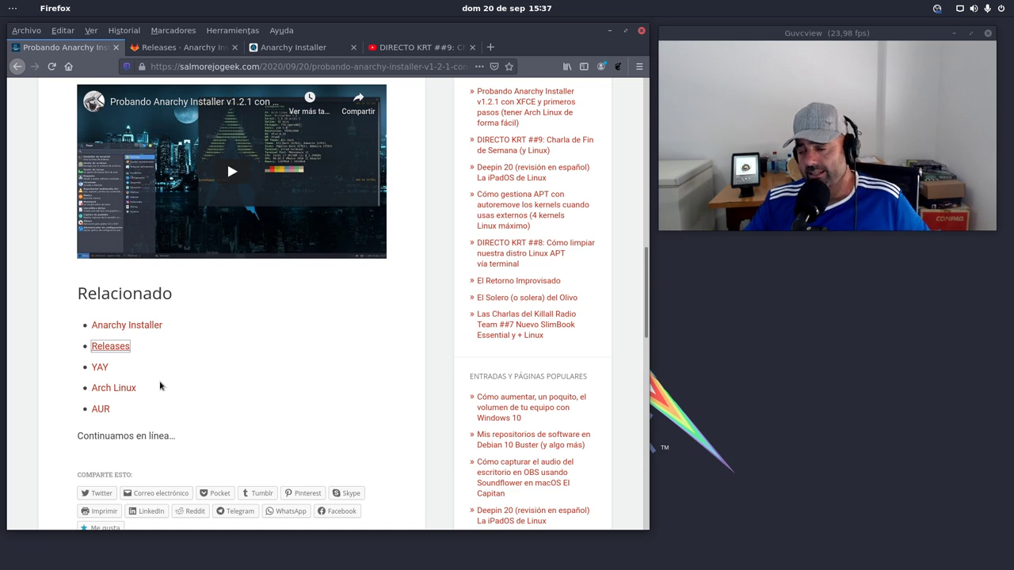
click(609, 34)
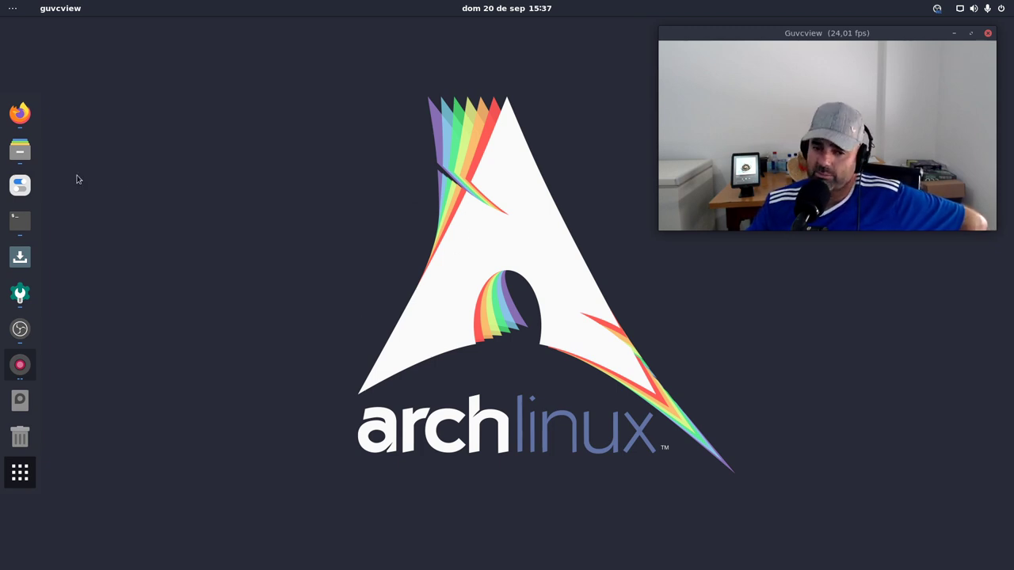
Open GNOME Tweaks (Retoques) and view the theme, icon and background settings under Apariencia
click(25, 186)
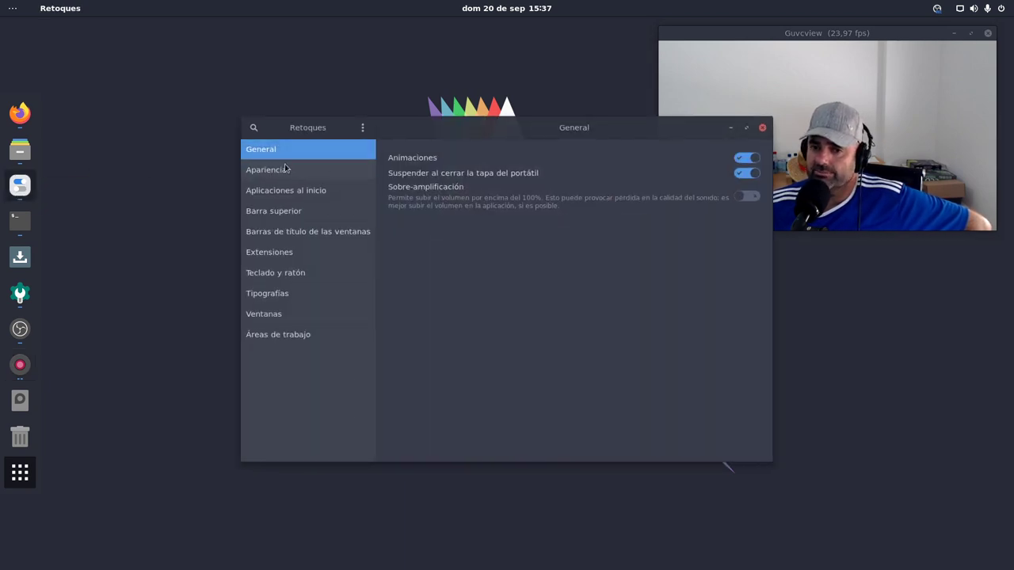
click(285, 169)
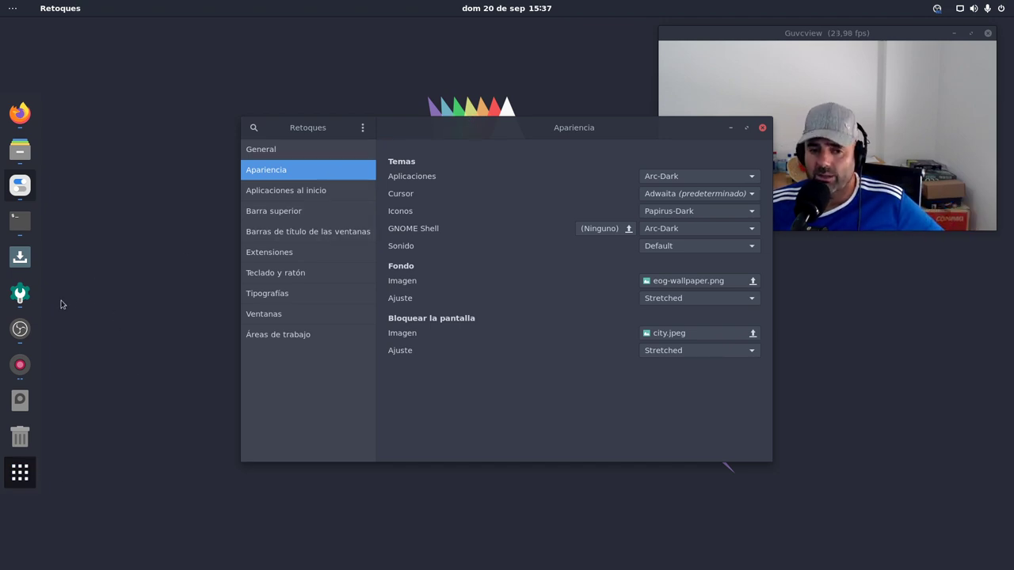
drag(548, 128, 442, 175)
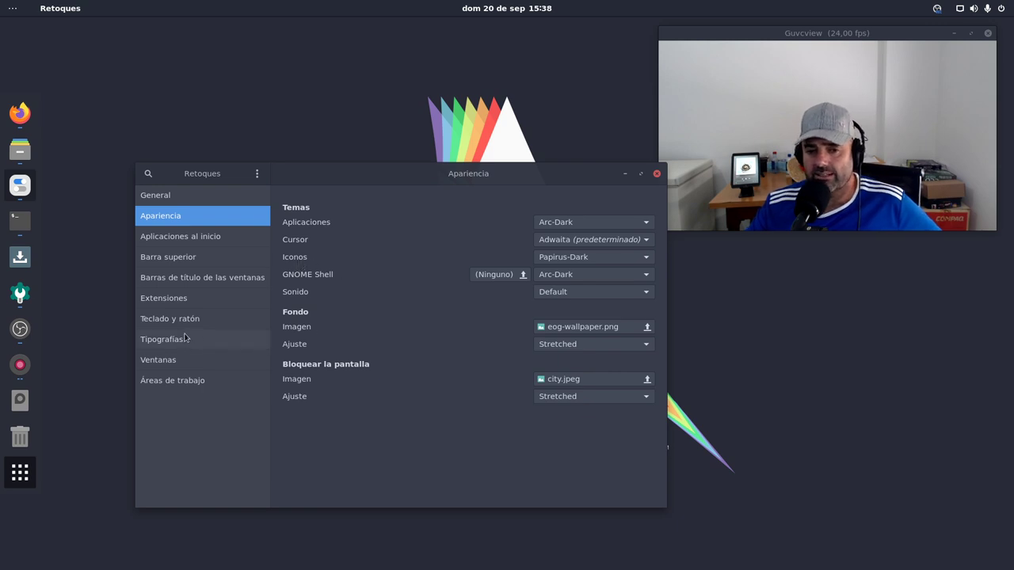
View the window title bar actions and button placement settings under Barras de título de las ventanas
click(202, 279)
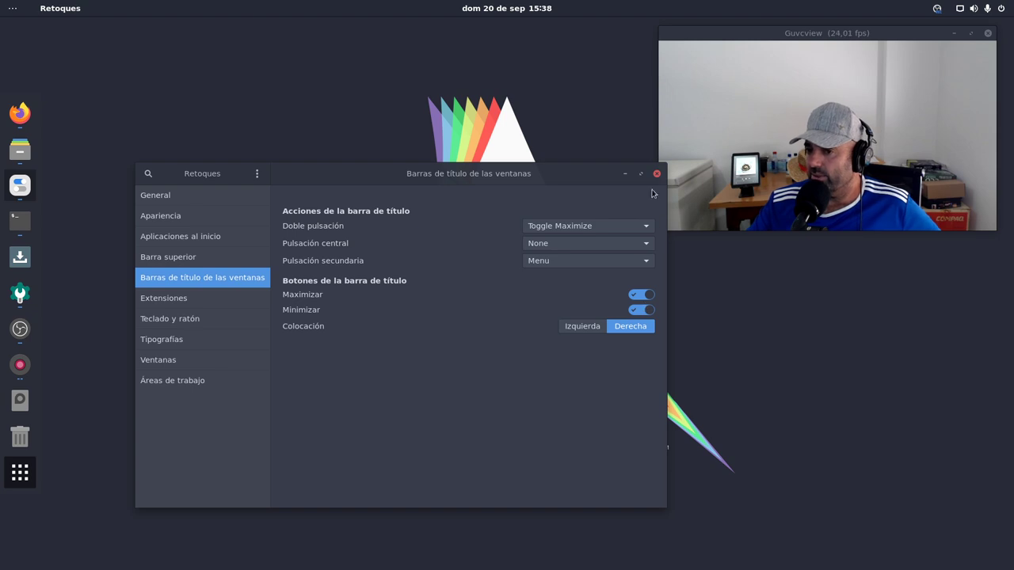
drag(570, 181, 493, 198)
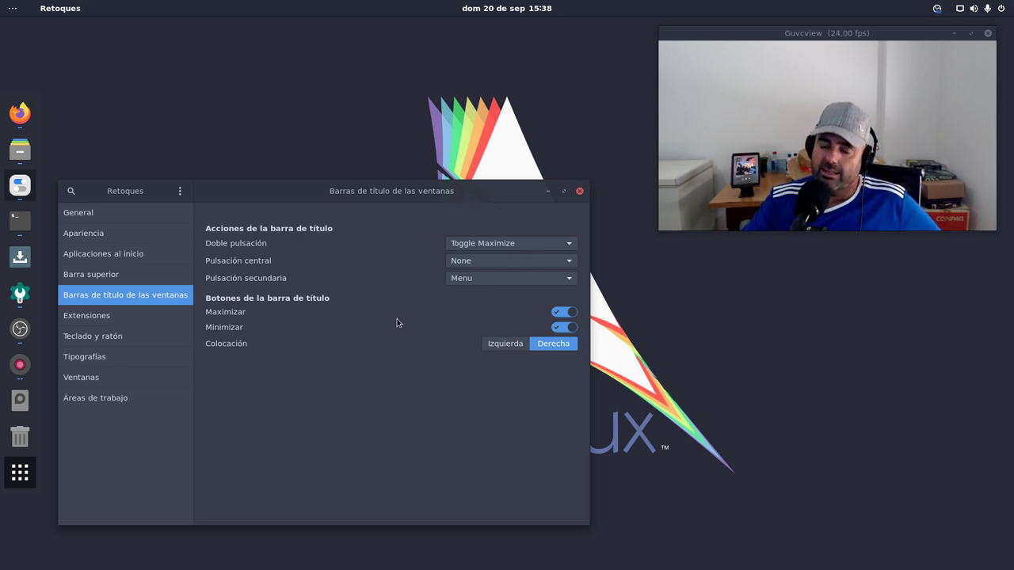
drag(455, 195, 471, 203)
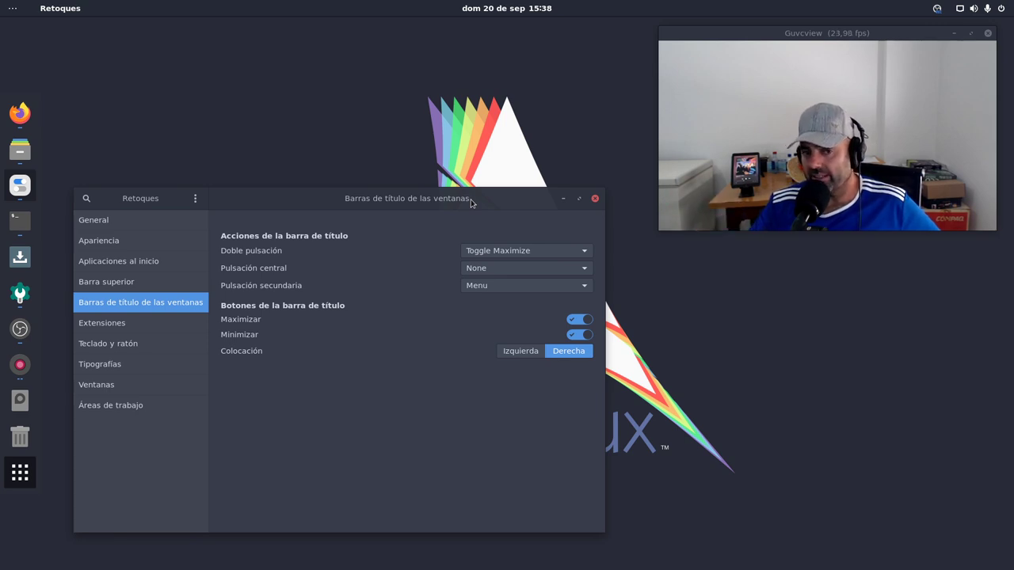
drag(344, 198, 354, 176)
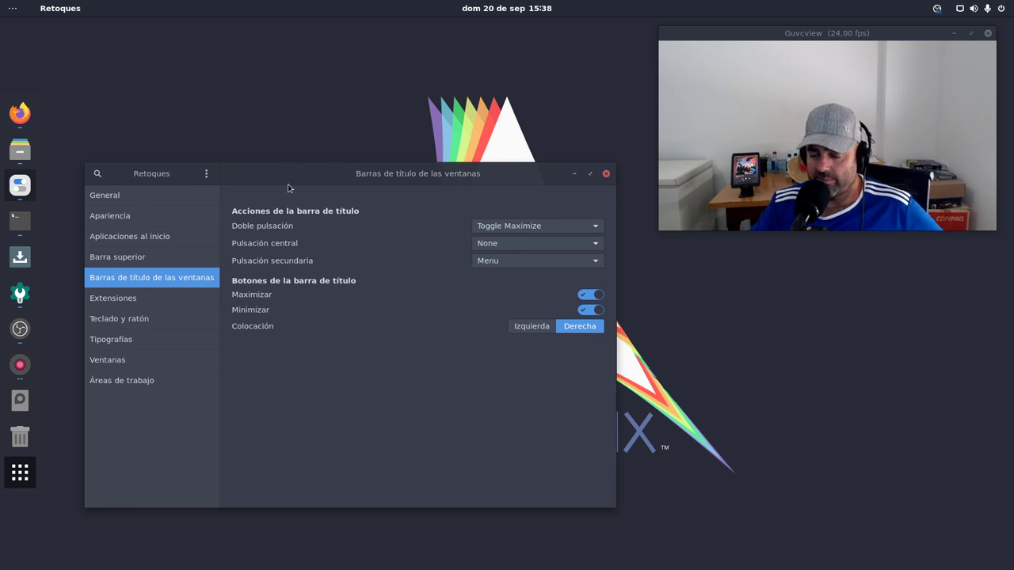
Review the installed GNOME Shell extensions in Retoques and minimize its window
click(148, 302)
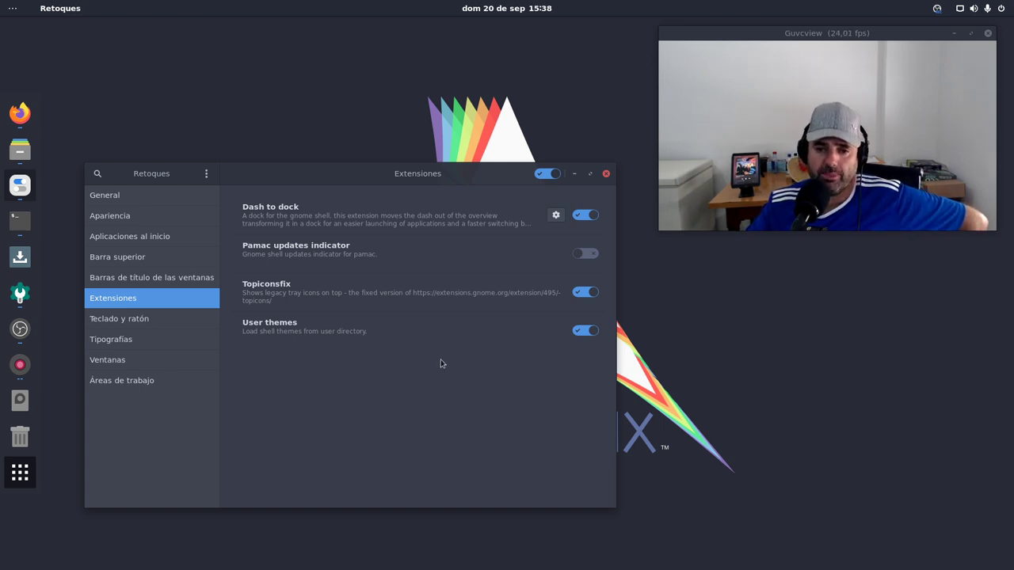
drag(389, 174, 384, 140)
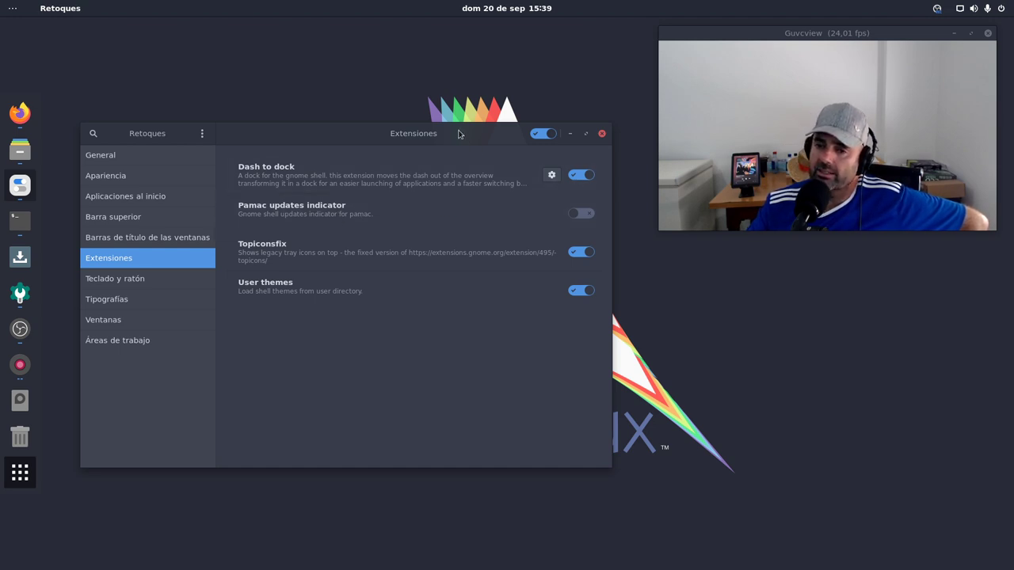
drag(460, 134, 477, 147)
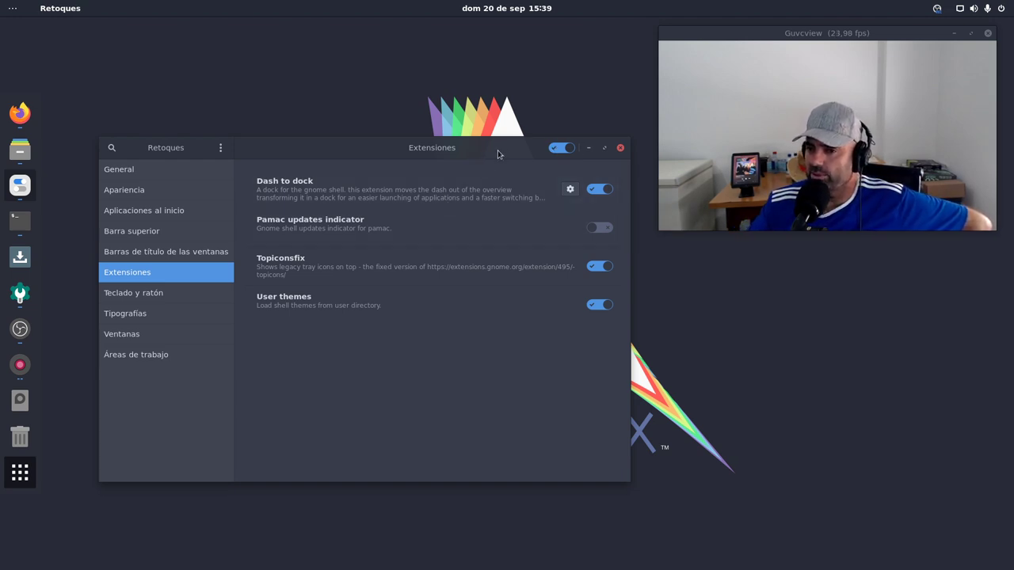
drag(498, 154, 490, 180)
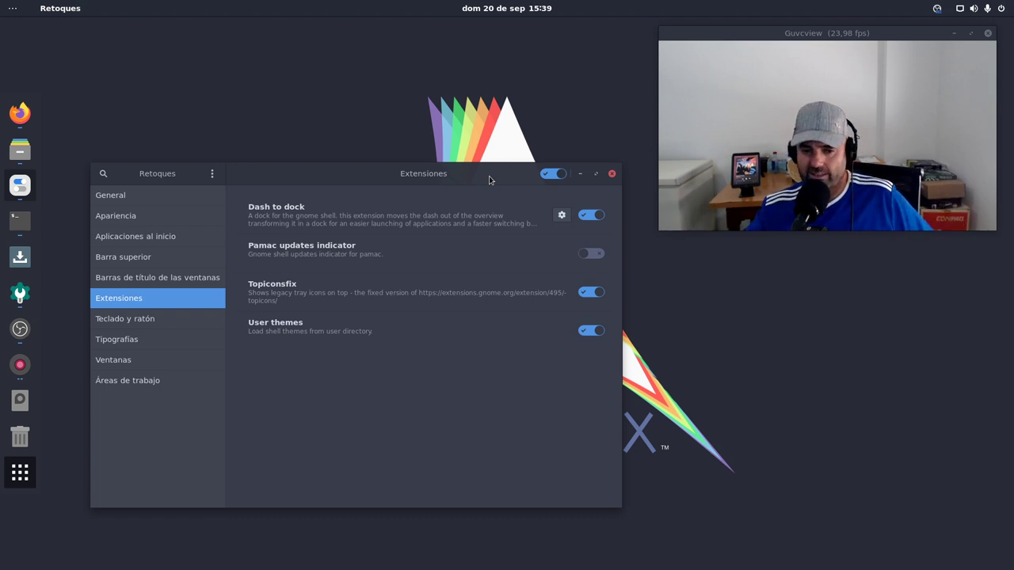
click(584, 174)
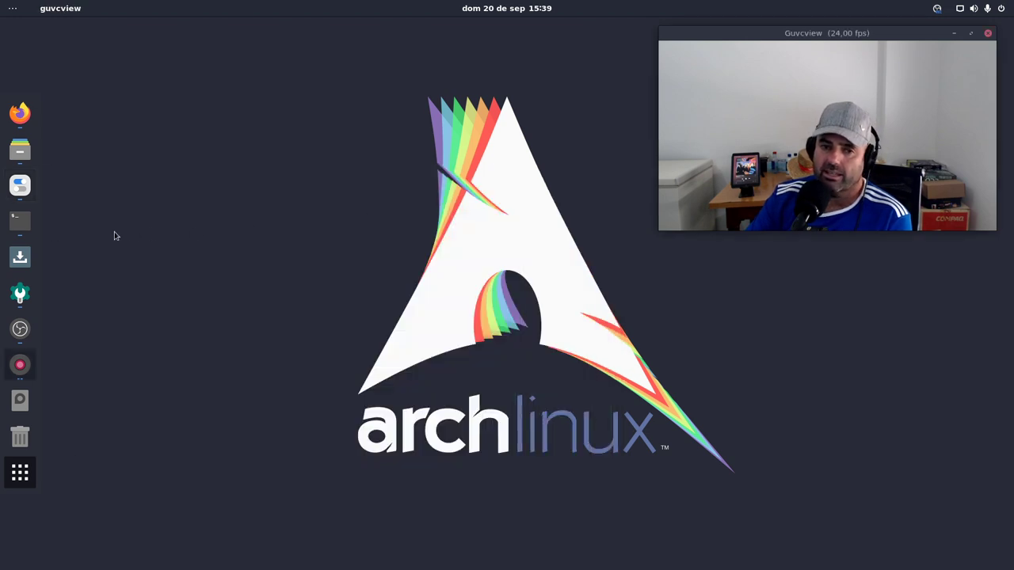
Switch to the Terminal and examine the neofetch system information, highlighting the host model and kernel version, and minimize the window
click(19, 220)
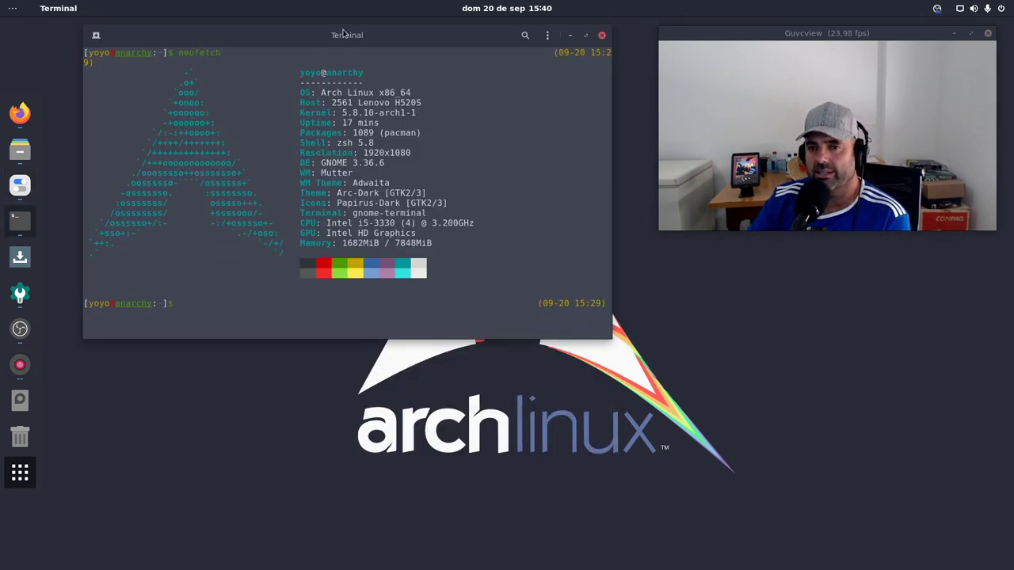
drag(344, 34, 347, 93)
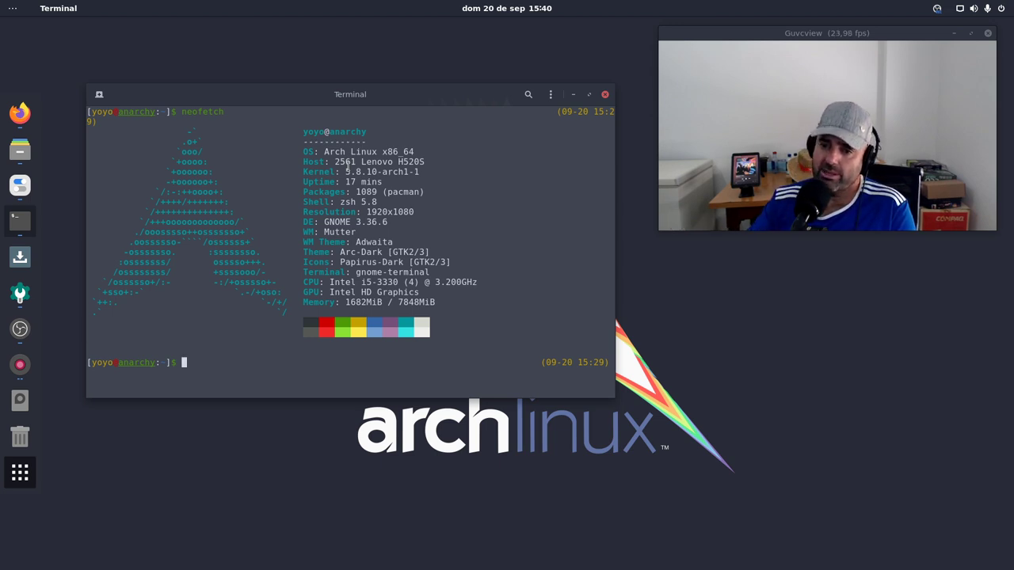
drag(426, 162, 363, 161)
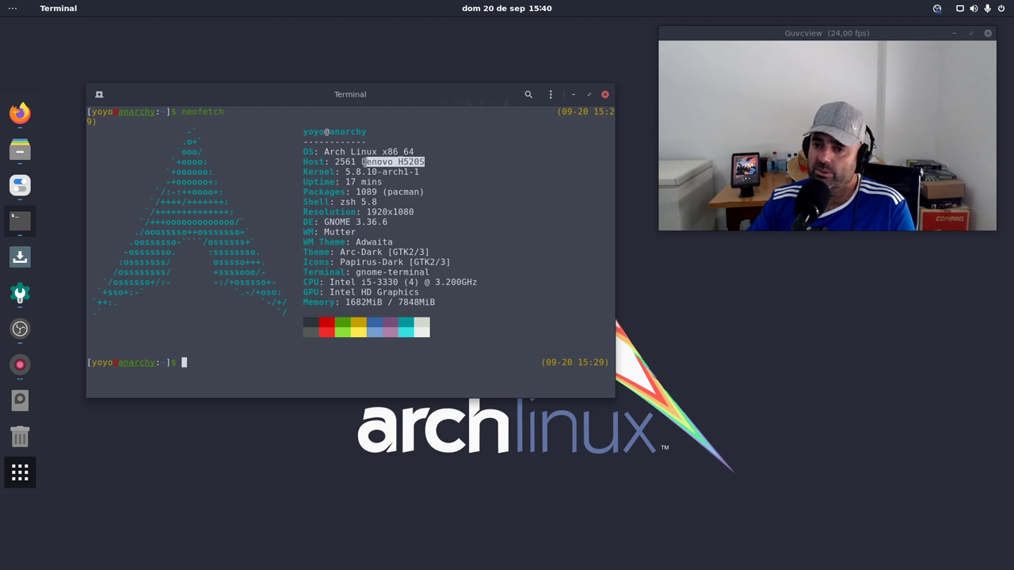
click(444, 184)
drag(422, 174, 345, 172)
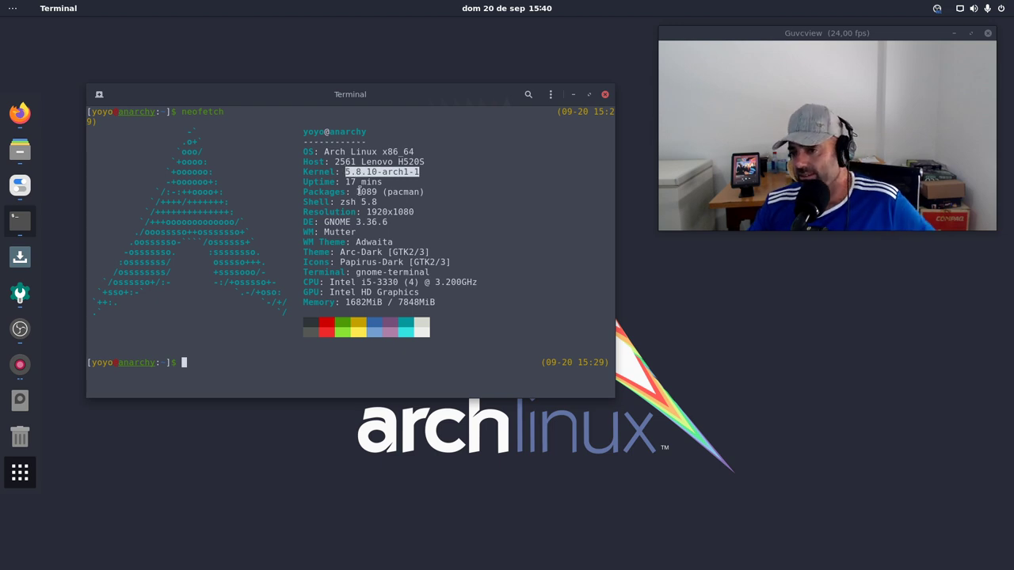
click(422, 172)
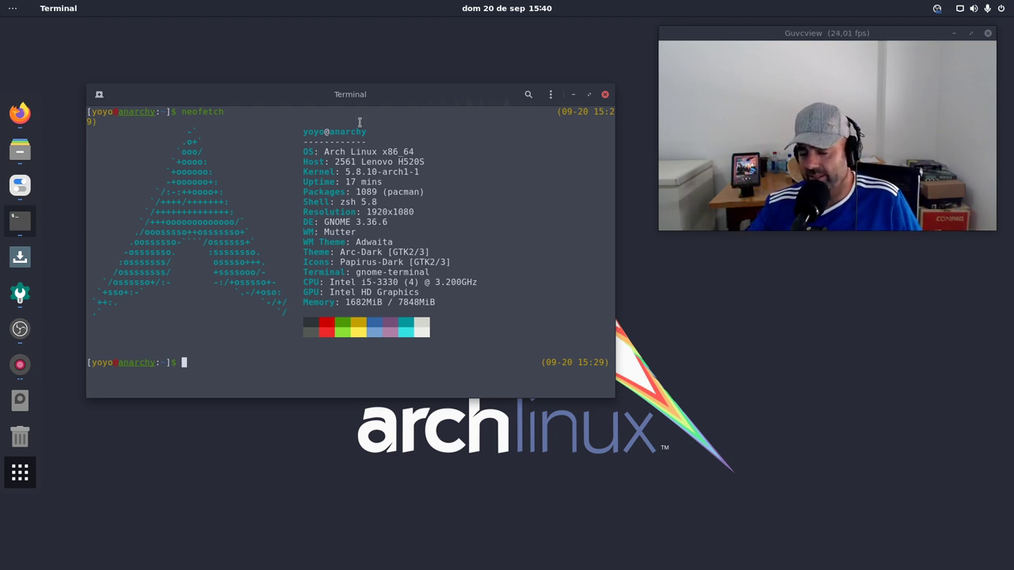
drag(378, 100, 386, 95)
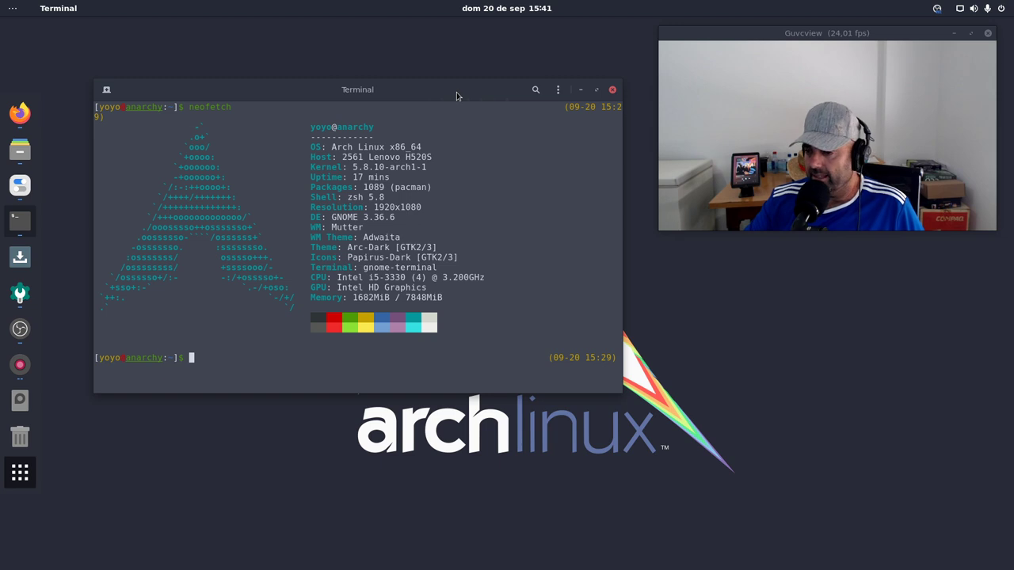
drag(456, 91, 453, 113)
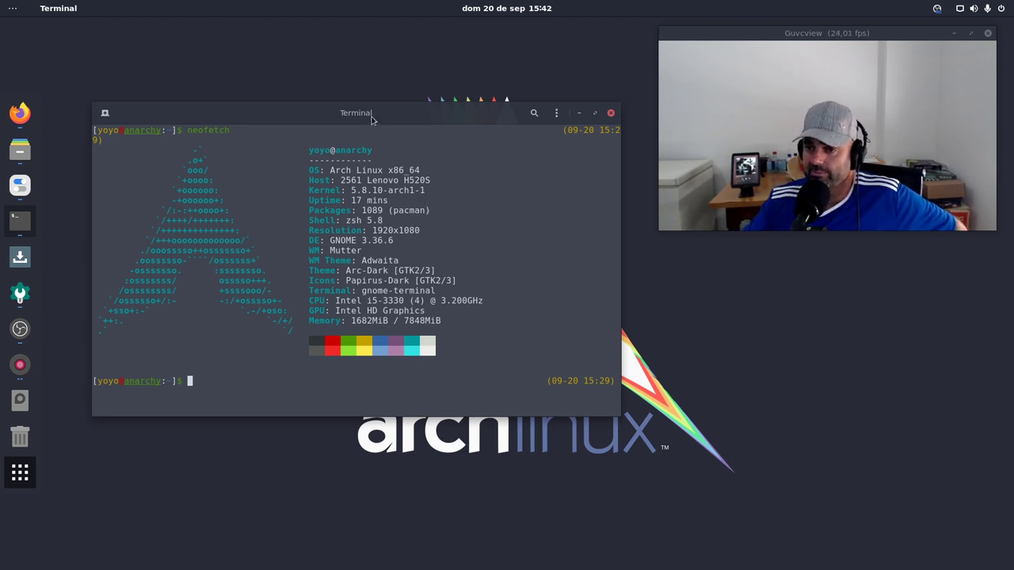
click(579, 114)
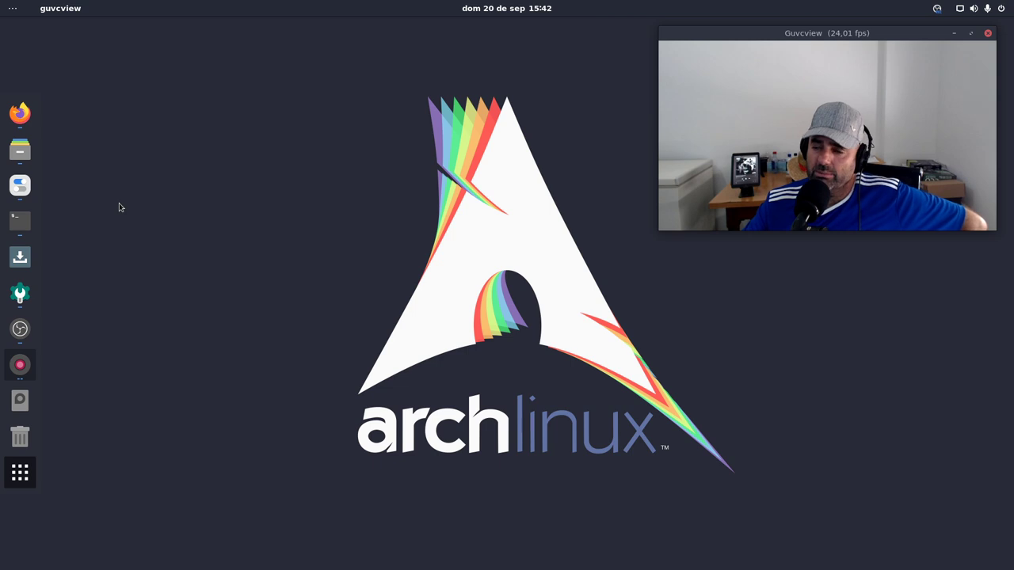
Switch to Firefox, open the YAY link from the blog post and read the features and installation instructions on its GitHub page
click(19, 114)
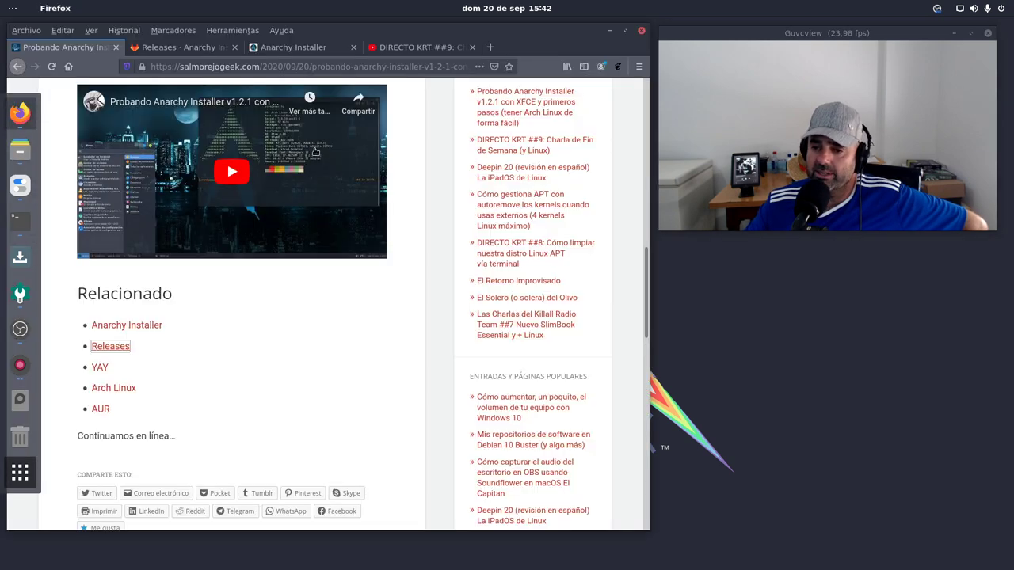
click(107, 368)
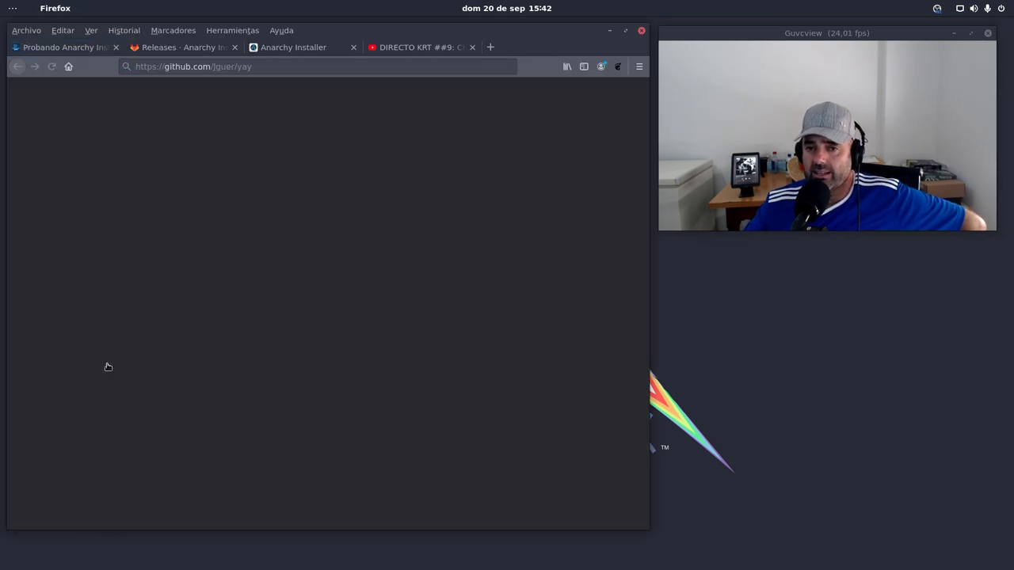
scroll(271, 266, down, 3)
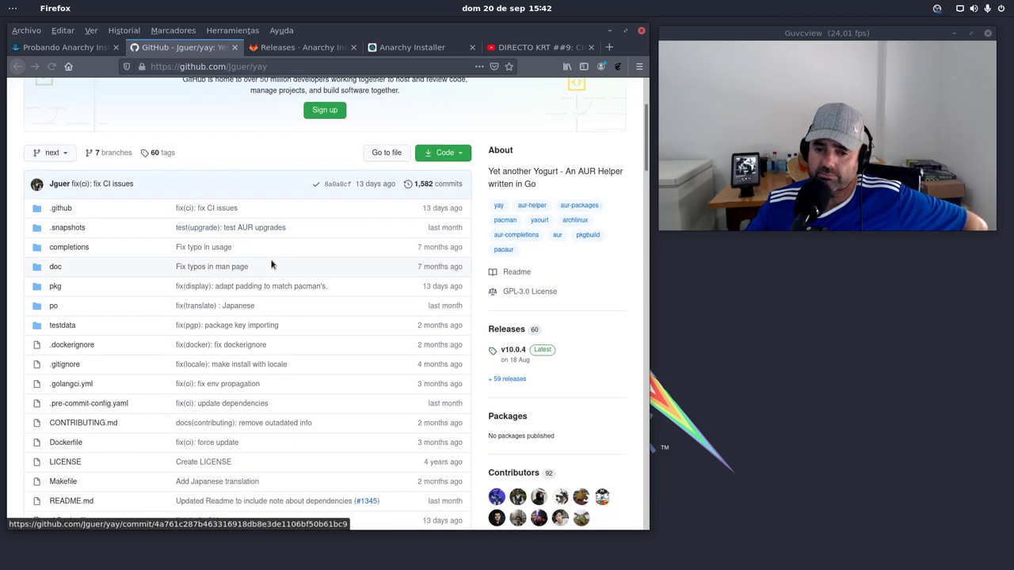
scroll(271, 265, down, 15)
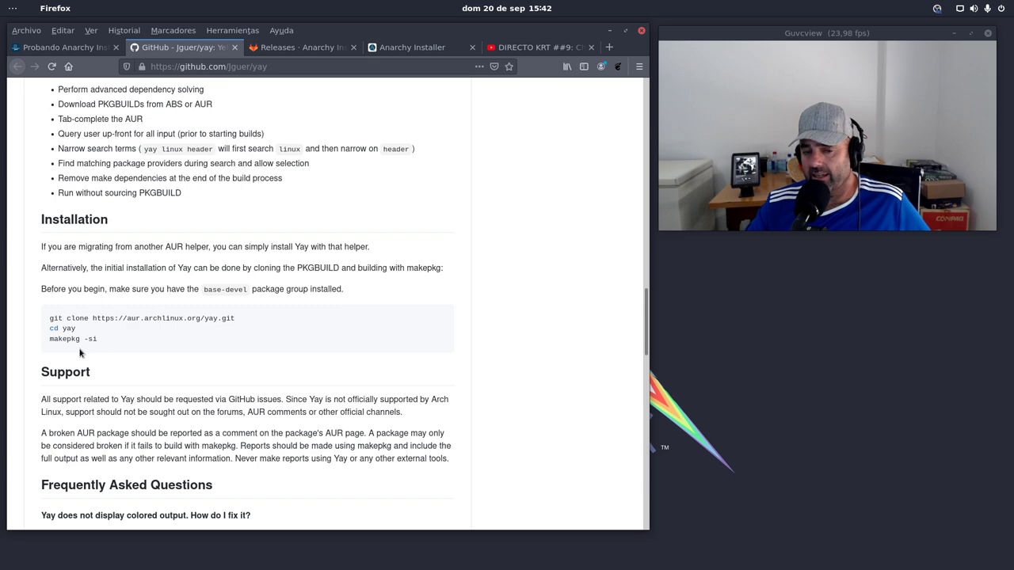
scroll(167, 319, down, 4)
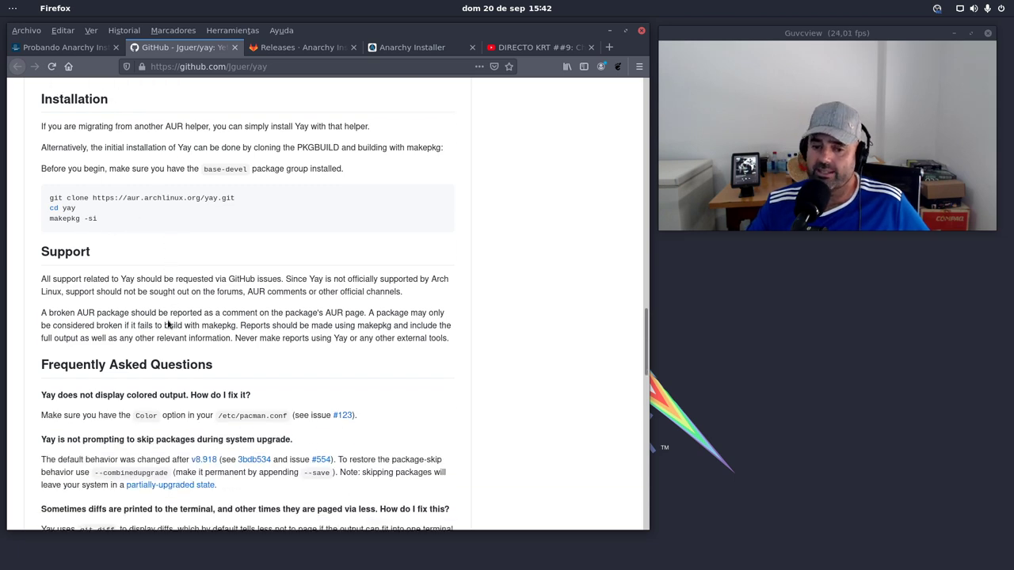
scroll(174, 312, up, 8)
scroll(213, 293, down, 3)
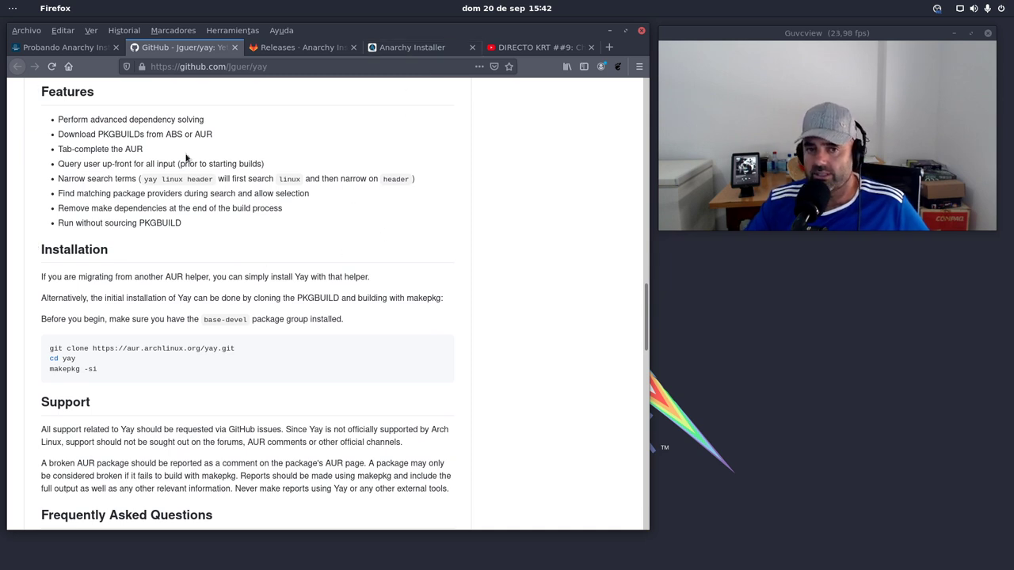
Open the AUR site from the blog post's related links, search its packages for pamac and open the pamac-aur details
click(82, 45)
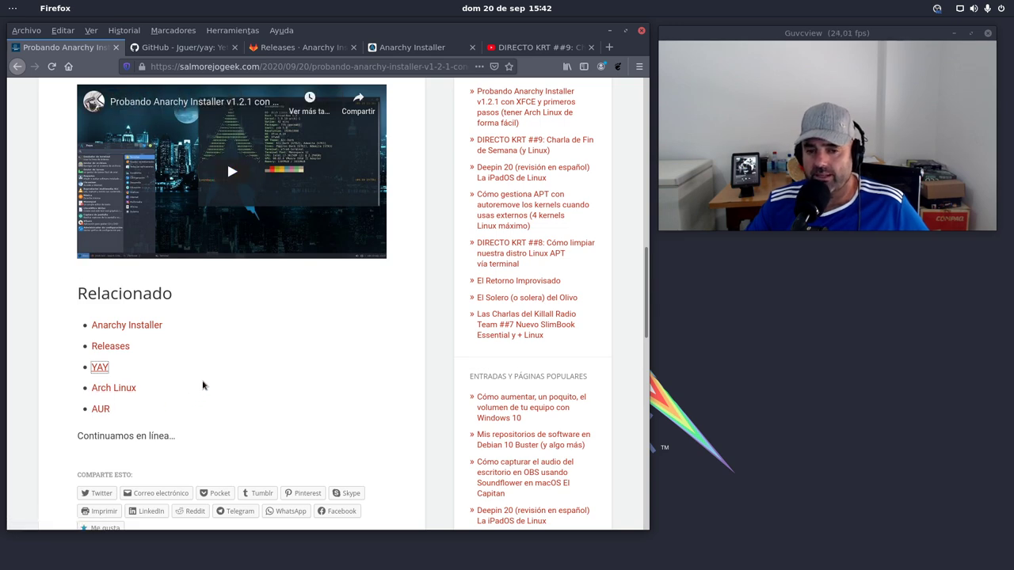
click(100, 409)
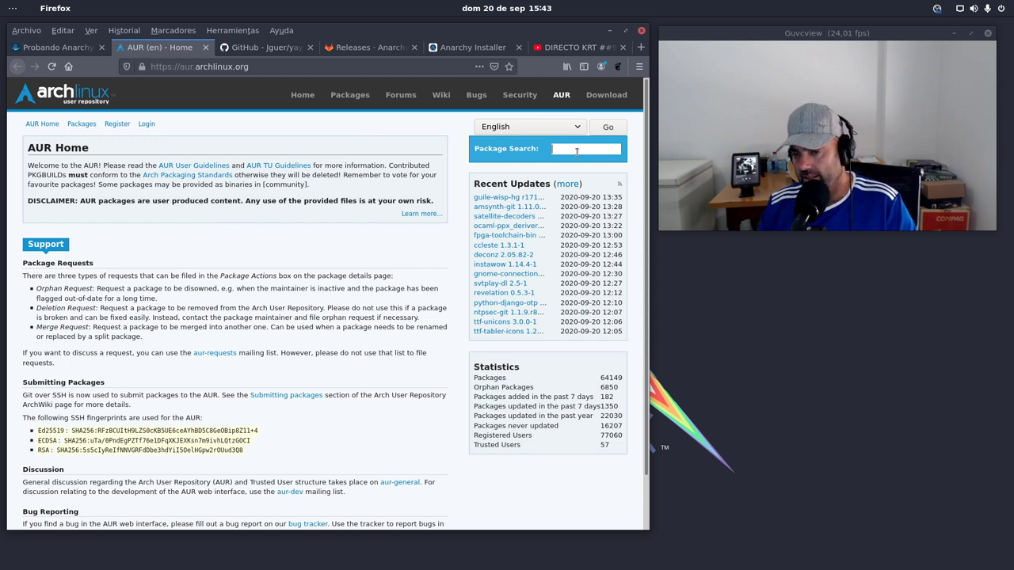
text(pamac)
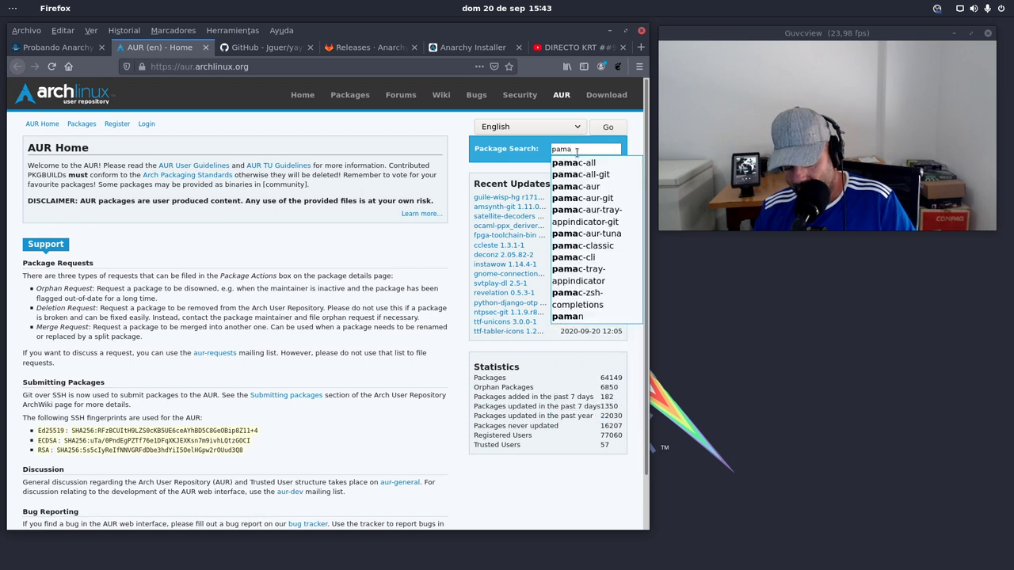
key(Return)
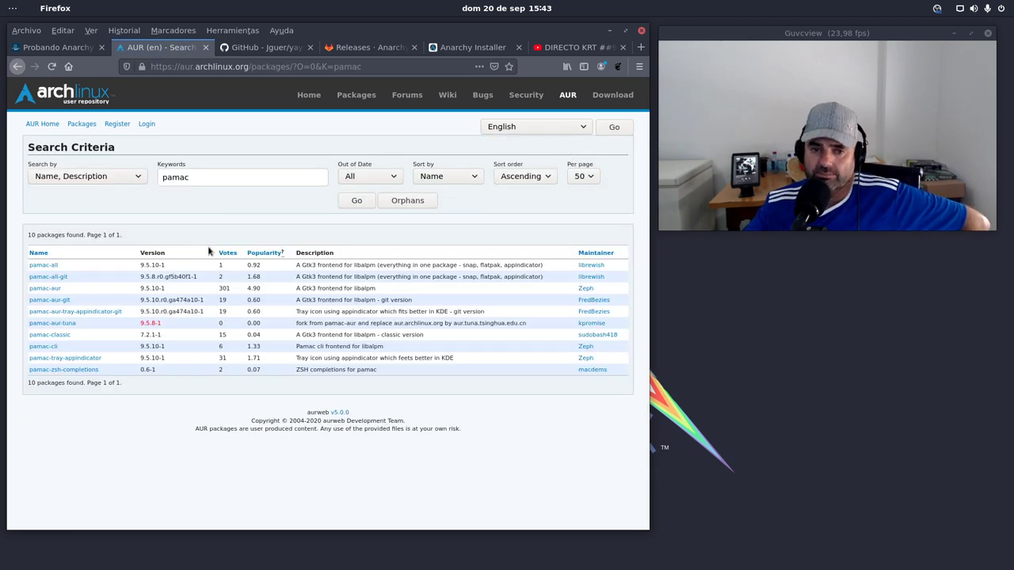
click(52, 289)
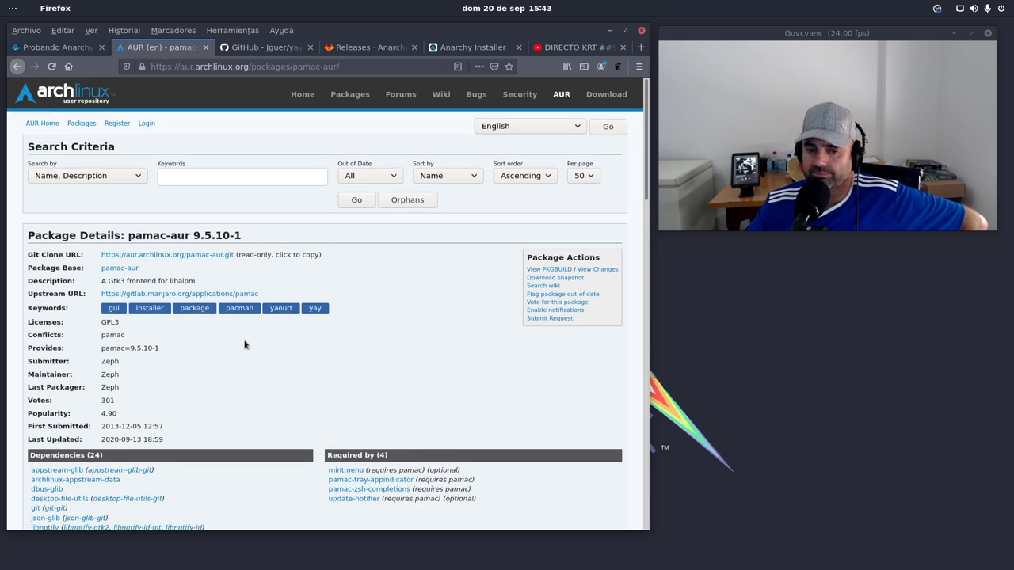
Look over the pamac-aur package details and minimize Firefox
scroll(245, 341, down, 3)
scroll(246, 335, up, 3)
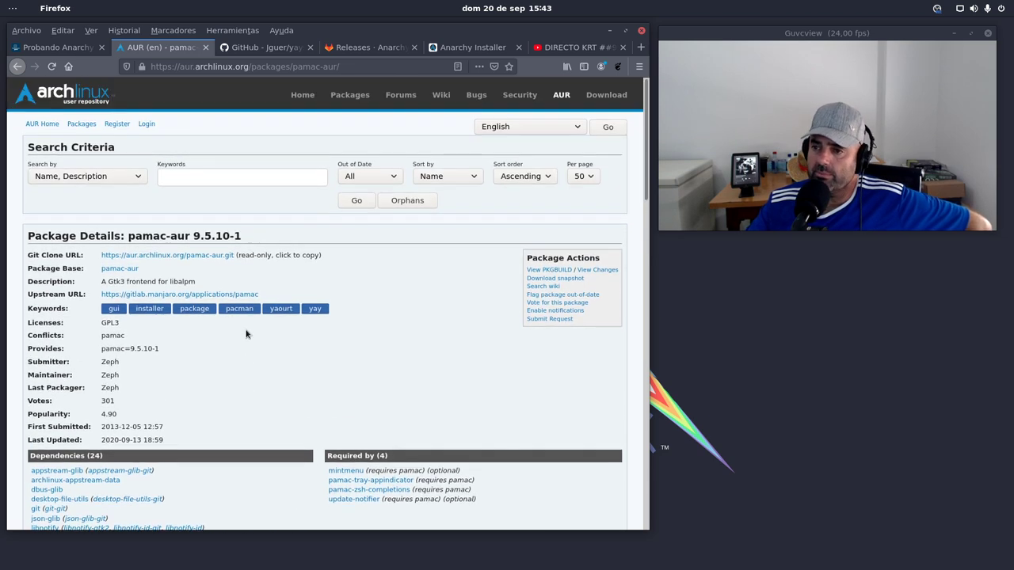
click(609, 30)
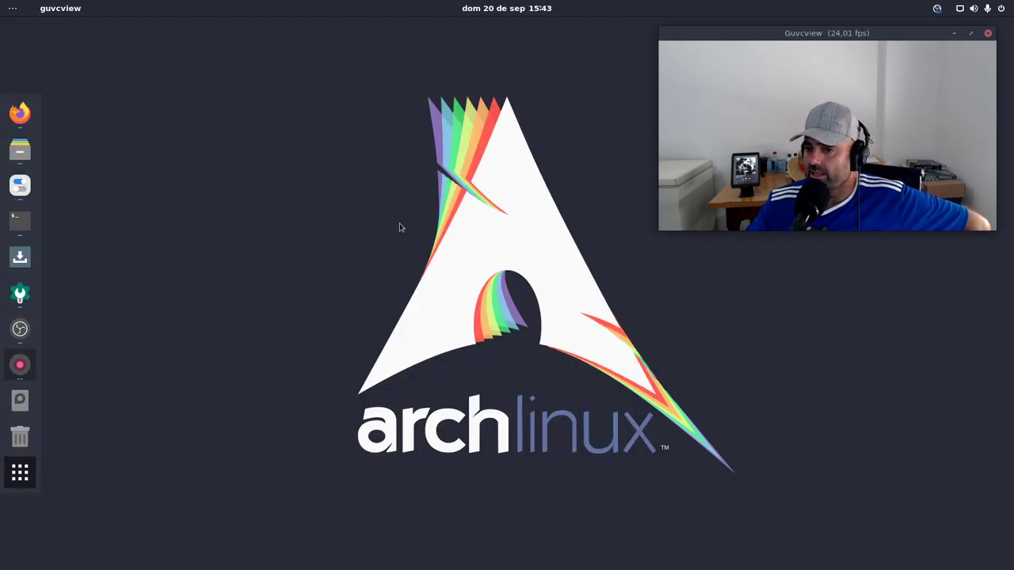
Open Añadir/Quitar software, restore its window from full size, enlarge it moderately and move it lower on the desktop
click(22, 257)
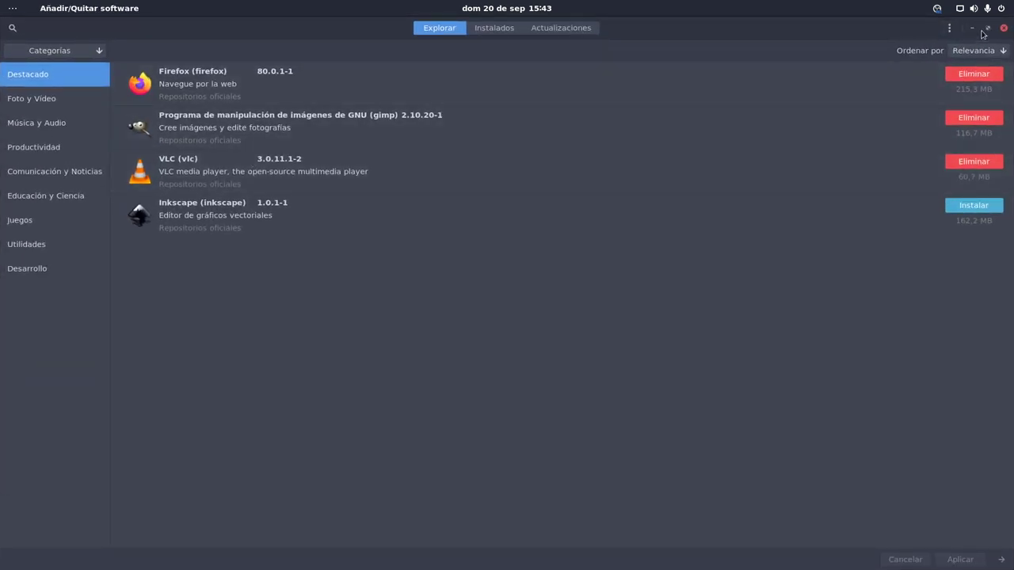
click(987, 29)
drag(617, 150, 404, 57)
drag(541, 311, 773, 449)
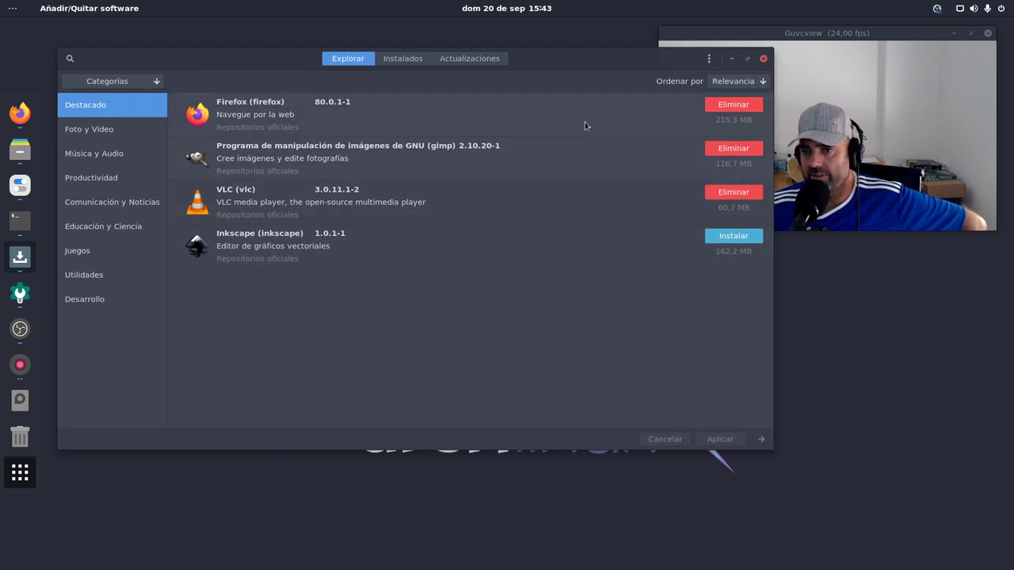
drag(553, 69, 553, 195)
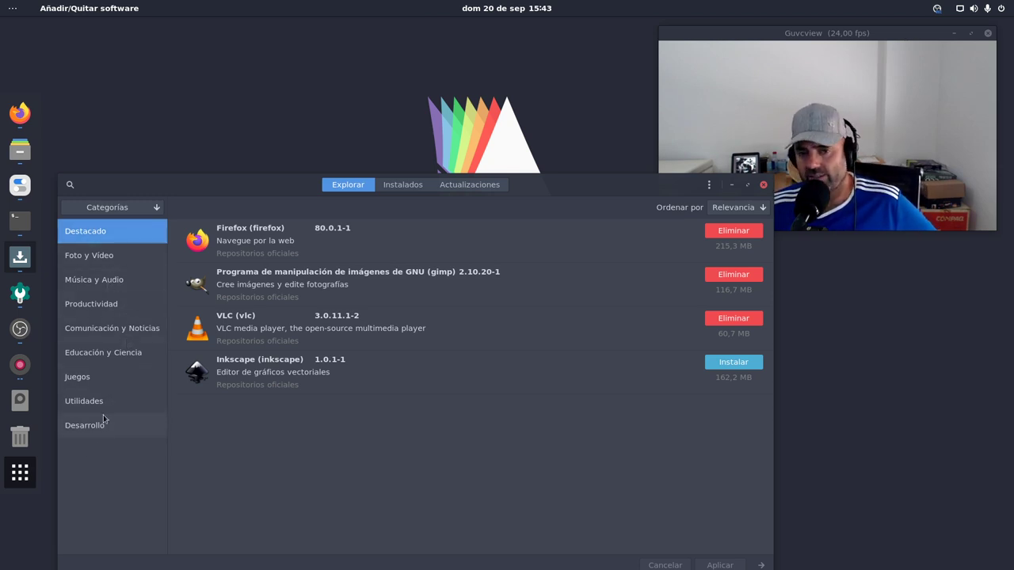
Browse the packages by Repositorios, then return the listing to Categorías
click(100, 209)
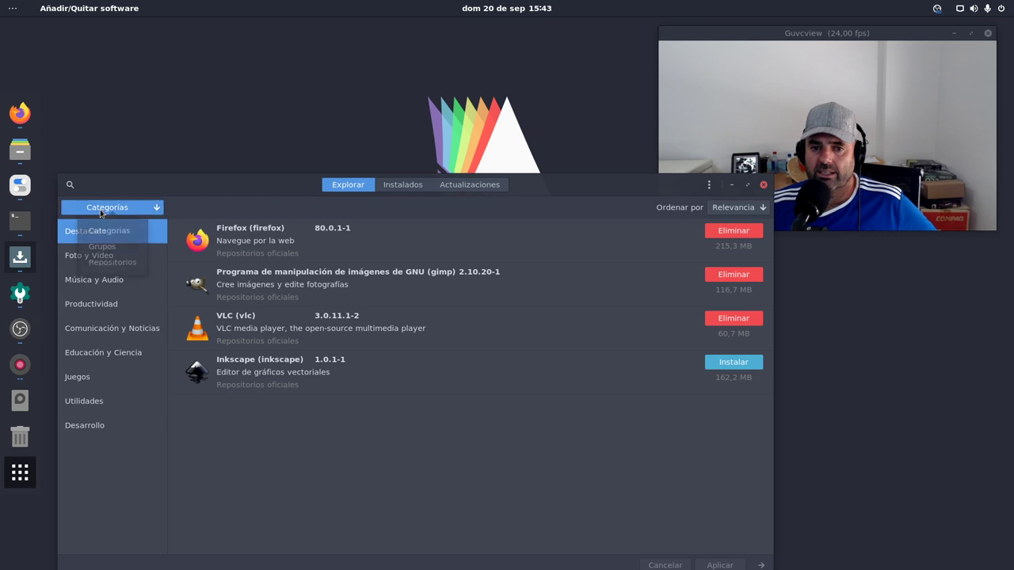
click(120, 267)
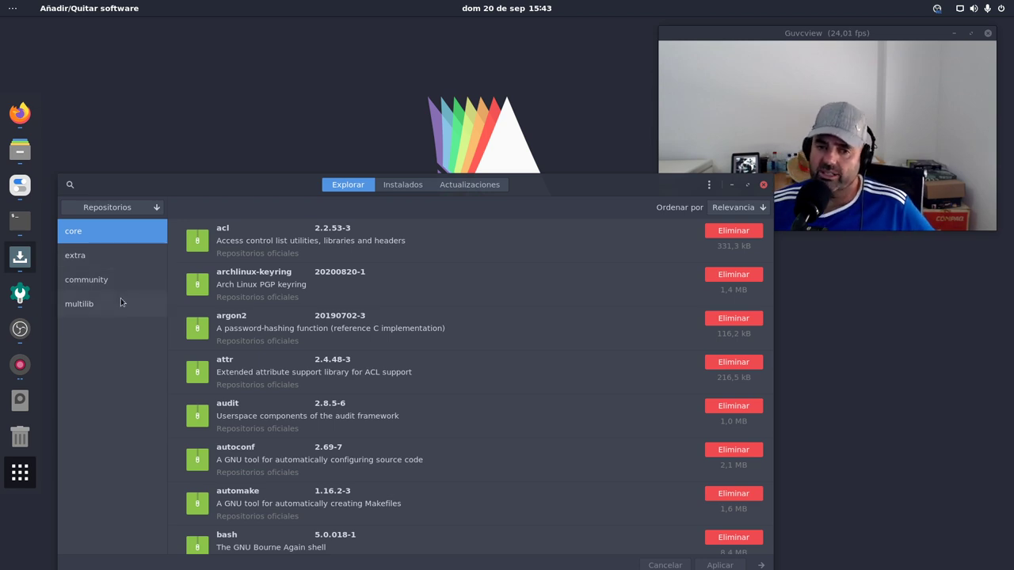
click(133, 207)
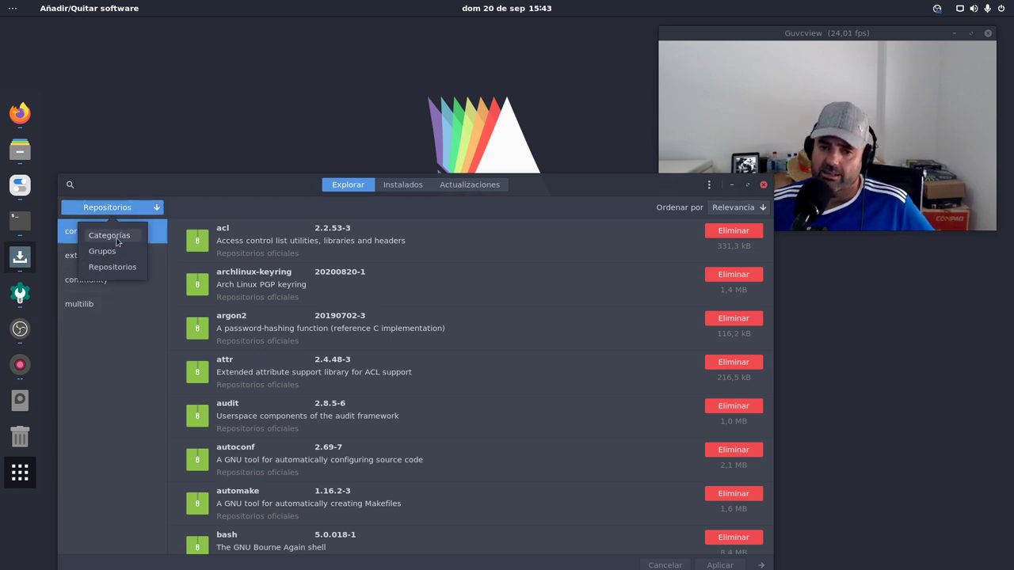
click(116, 232)
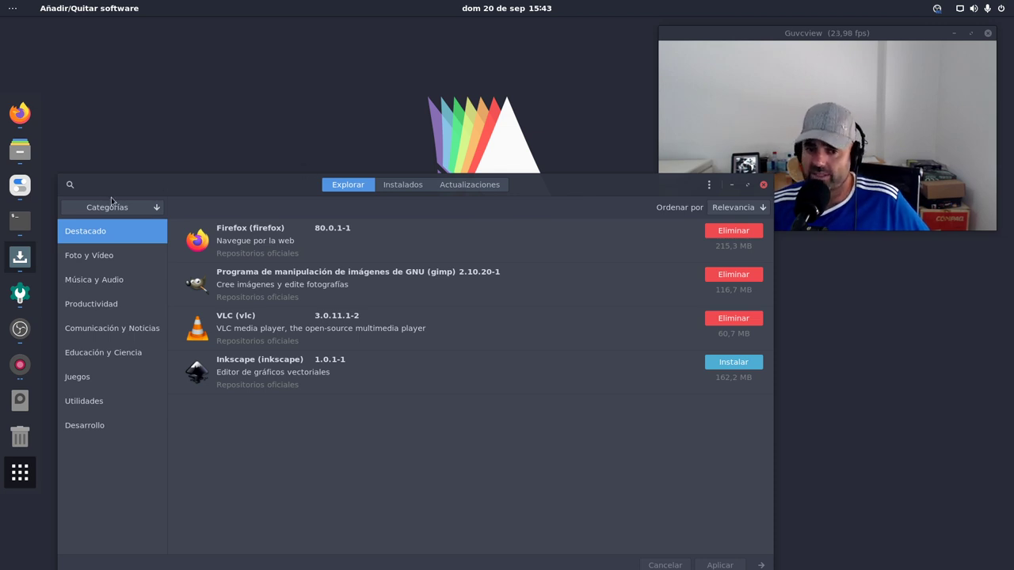
Search the packages for "intel" and look through the results
click(70, 184)
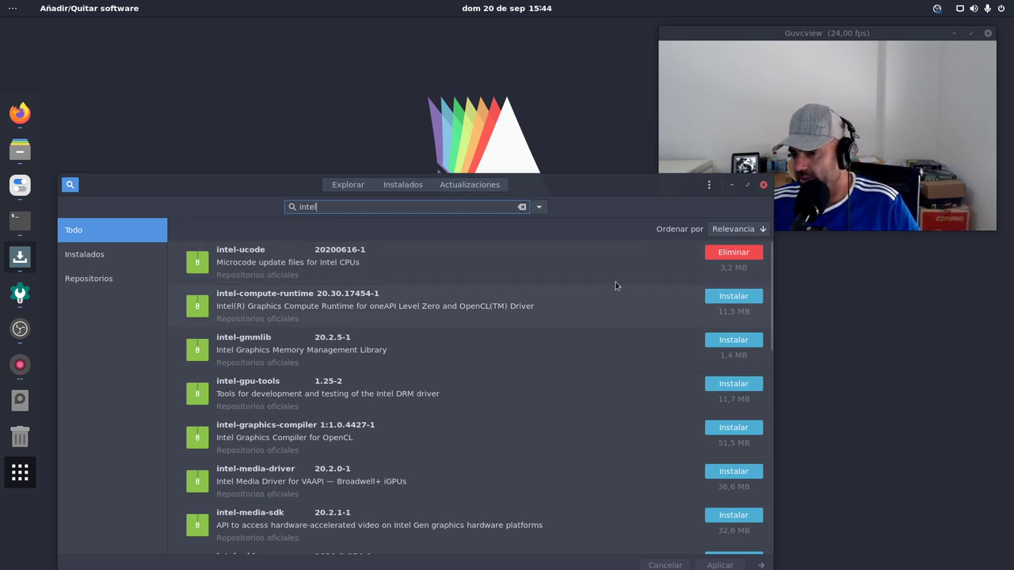
scroll(410, 400, down, 10)
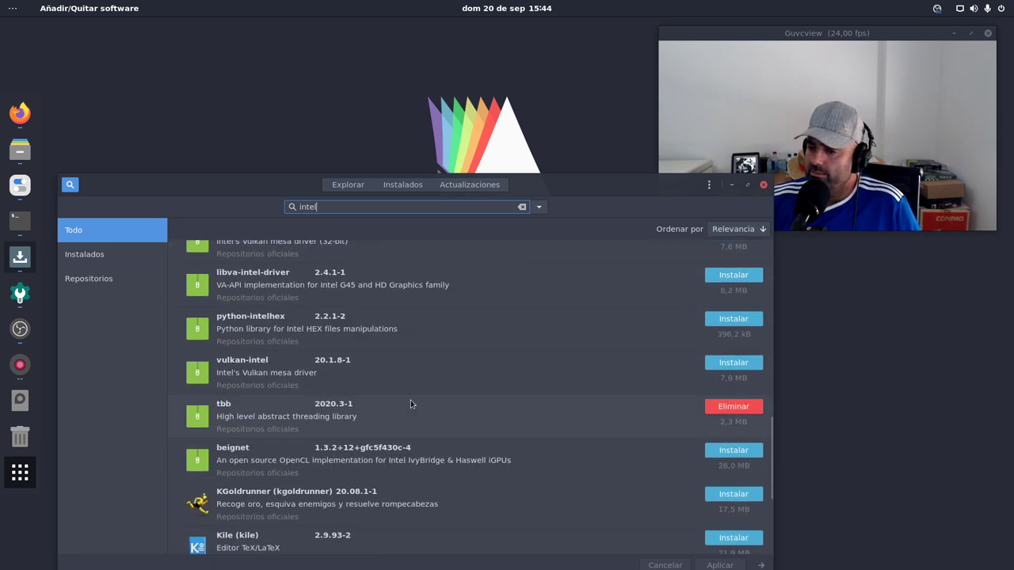
scroll(485, 394, up, 10)
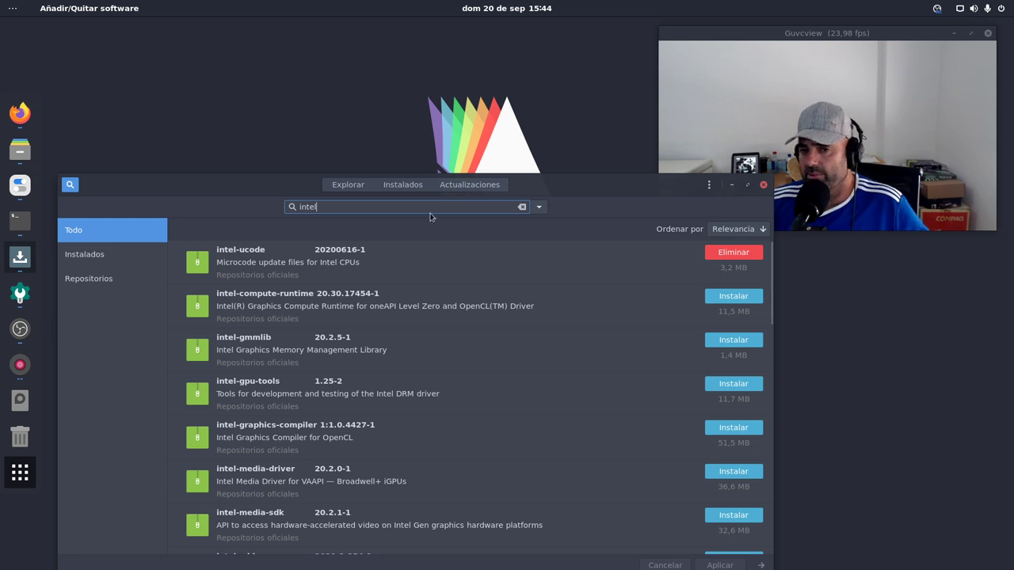
Replace the package search with "firefox" and look through the results
drag(365, 206, 290, 195)
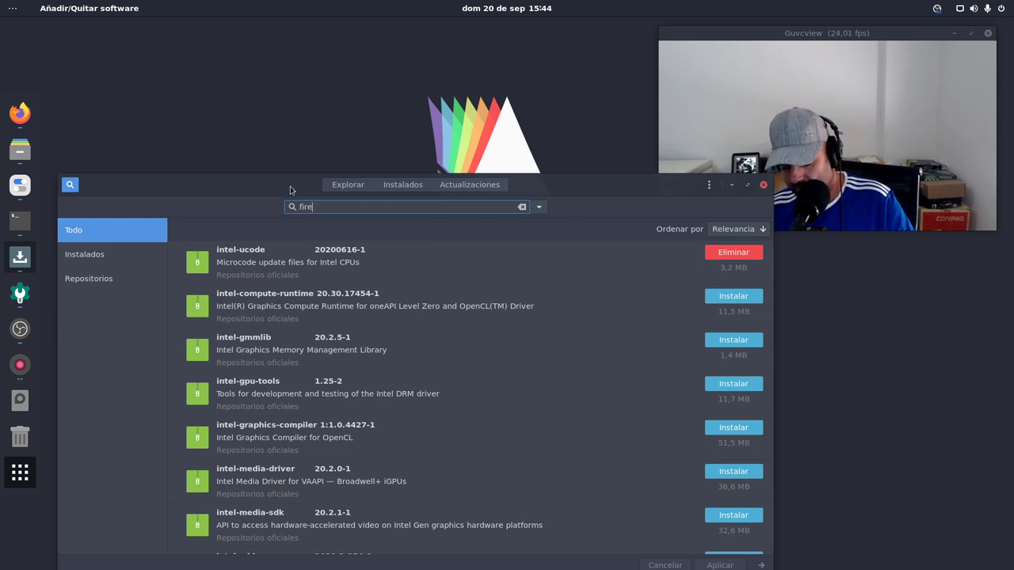
text(firefox)
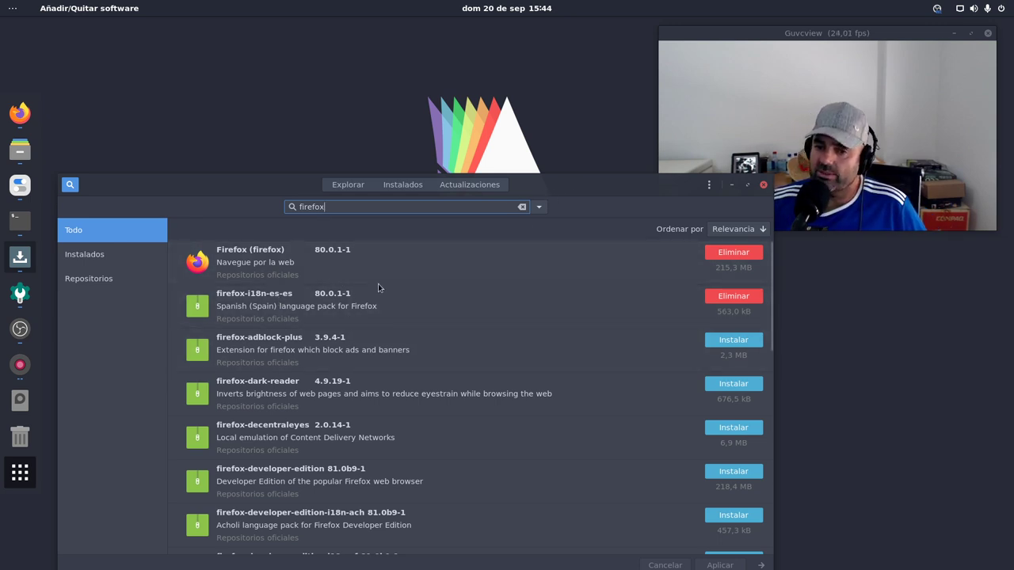
scroll(421, 354, down, 10)
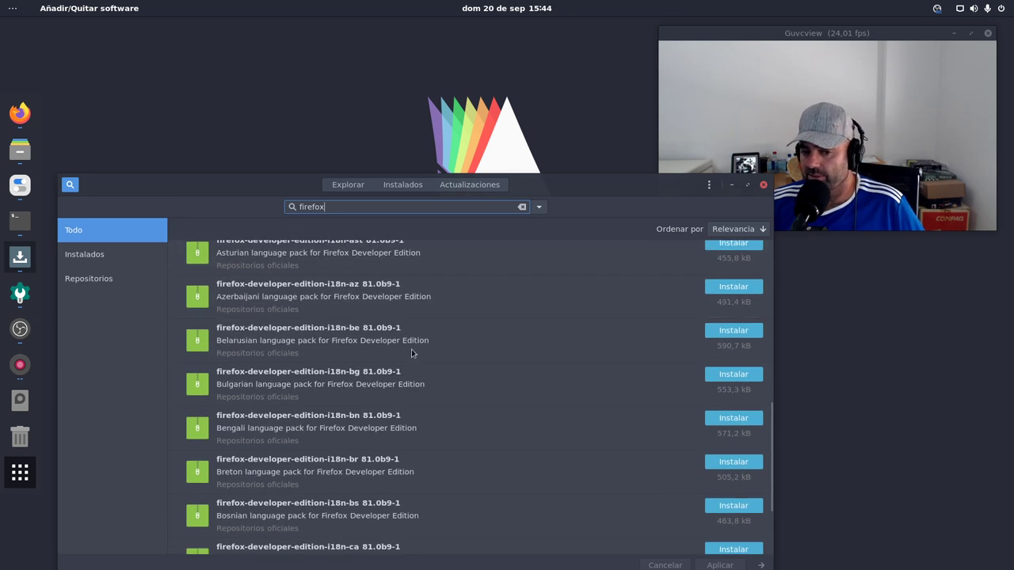
Search the packages for "ffmpeg", look through the results and minimize the software manager
drag(340, 213, 285, 207)
key(BackSpace)
text(ffm)
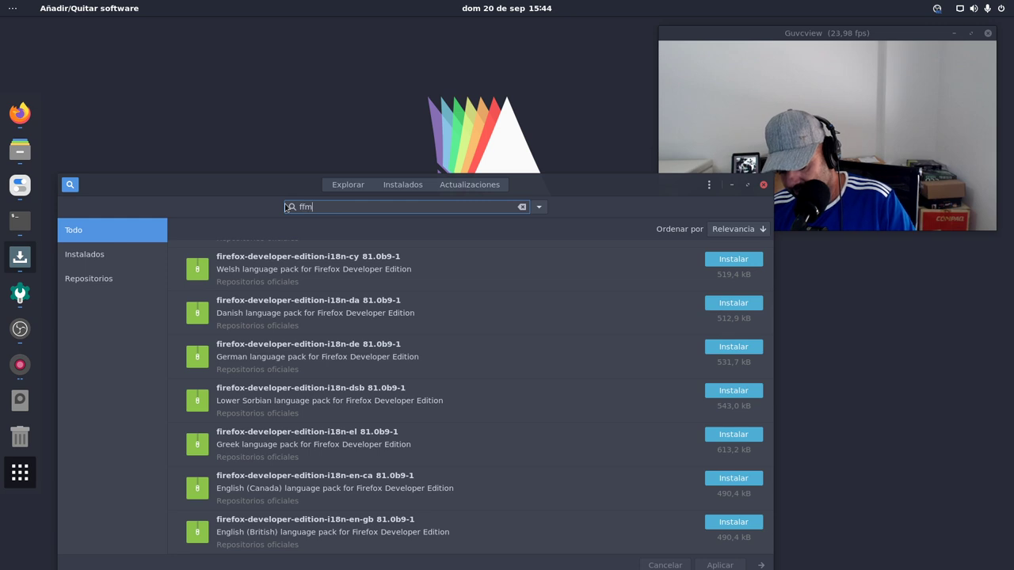
text(peg)
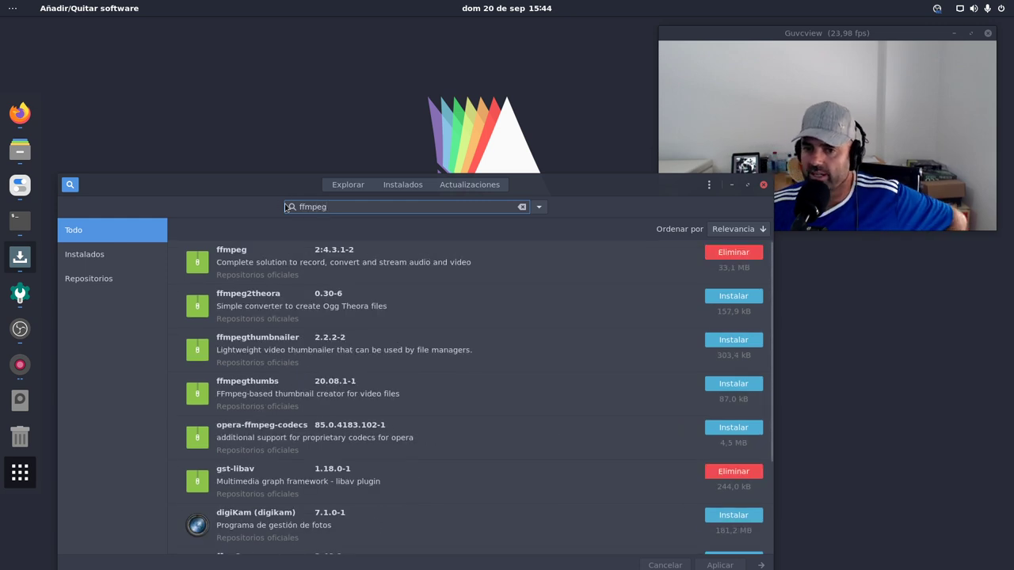
scroll(450, 315, down, 3)
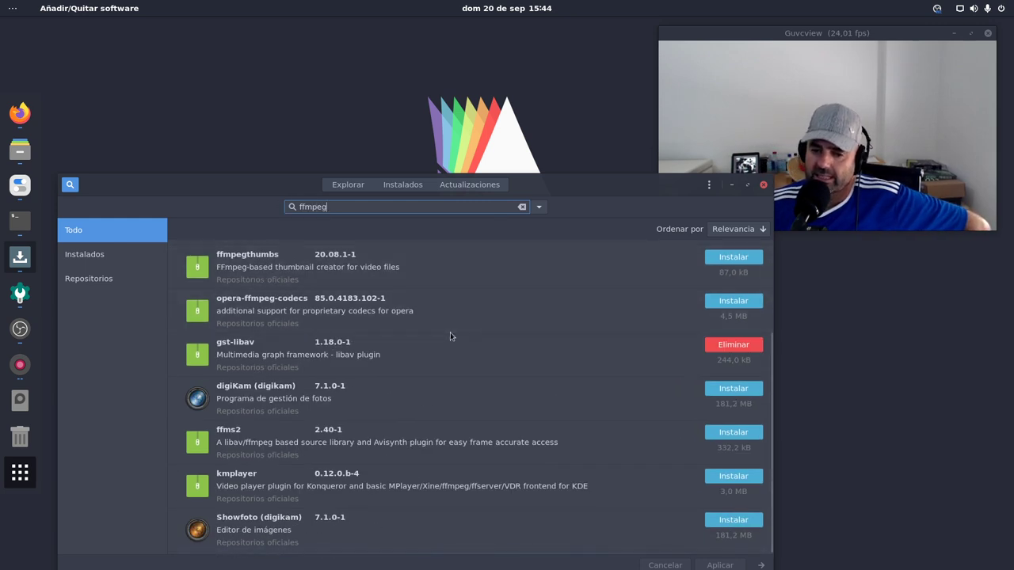
scroll(450, 336, up, 3)
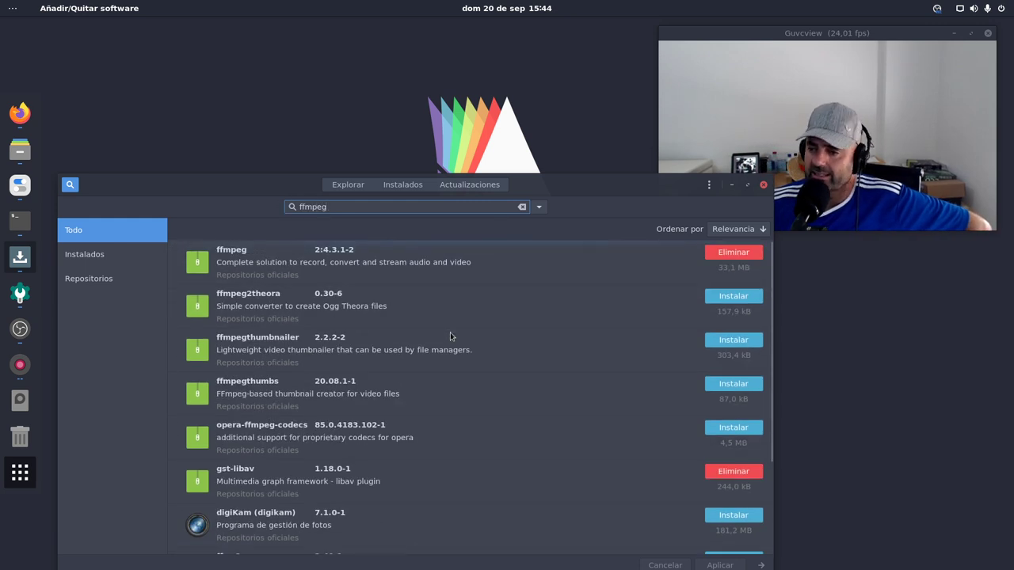
click(731, 185)
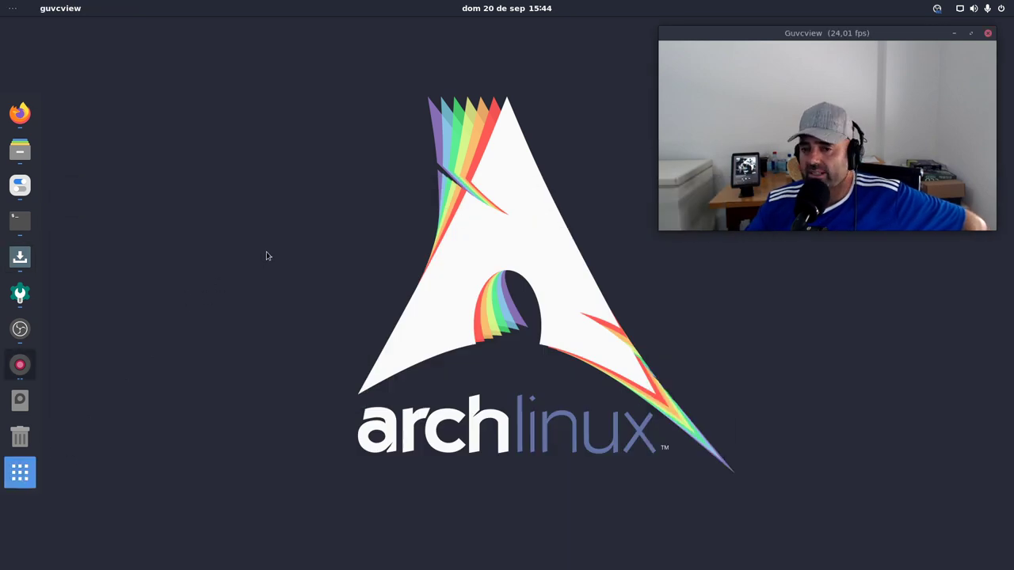
Launch Audacity from the full application list, dismiss its welcome message, and reposition and enlarge its window
key(super+a)
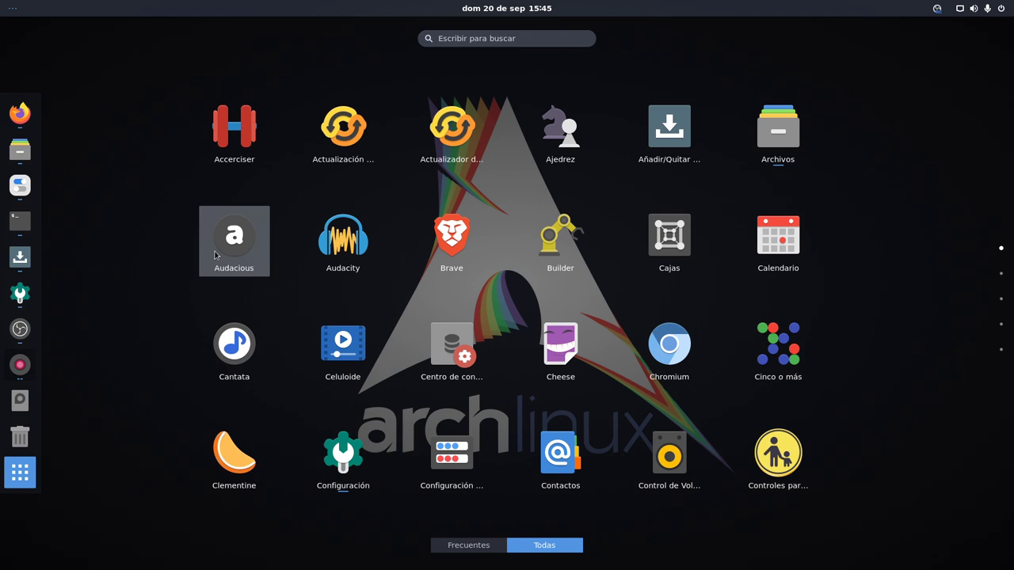
click(333, 237)
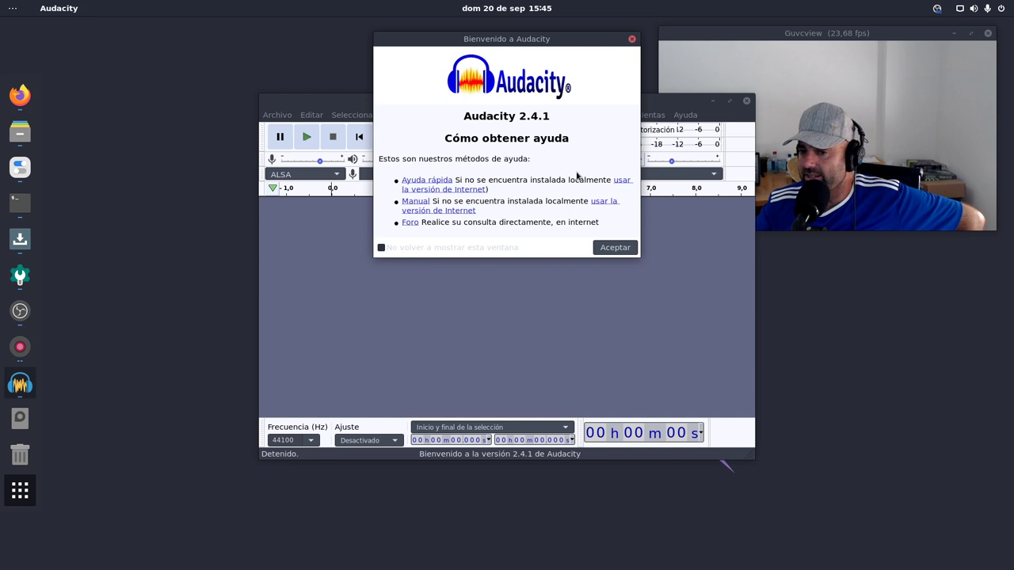
click(615, 248)
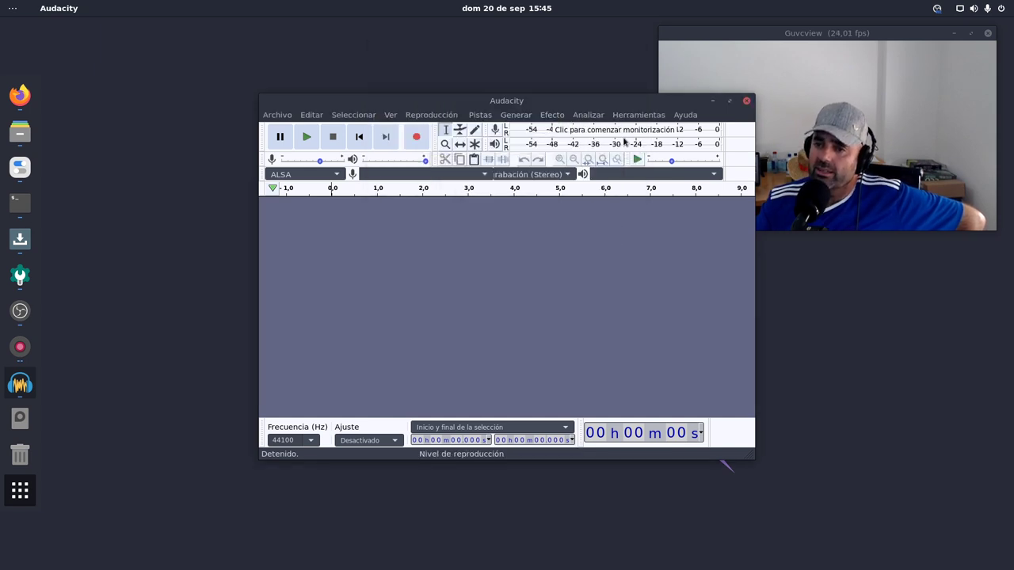
drag(587, 101, 419, 74)
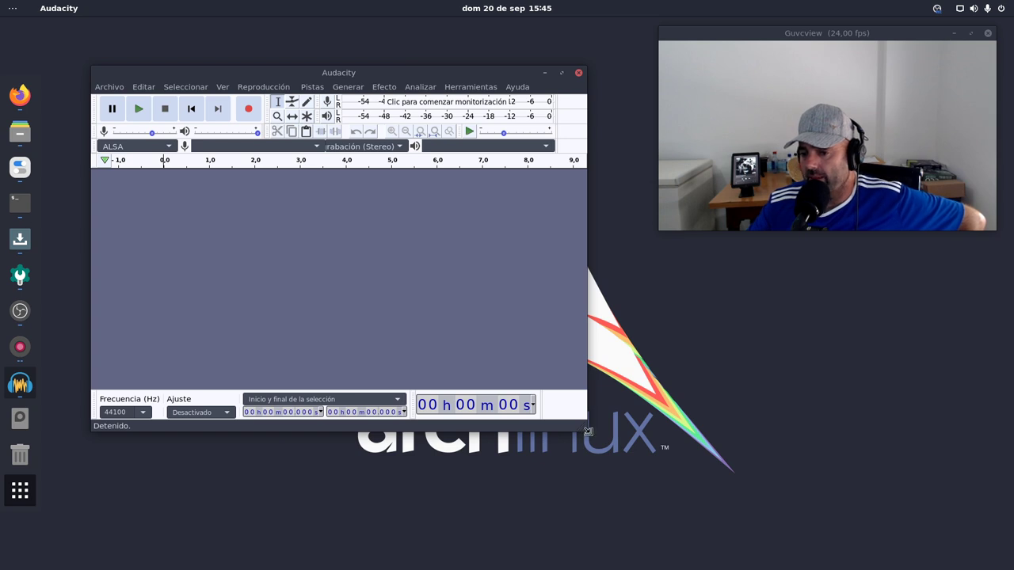
drag(579, 429, 878, 474)
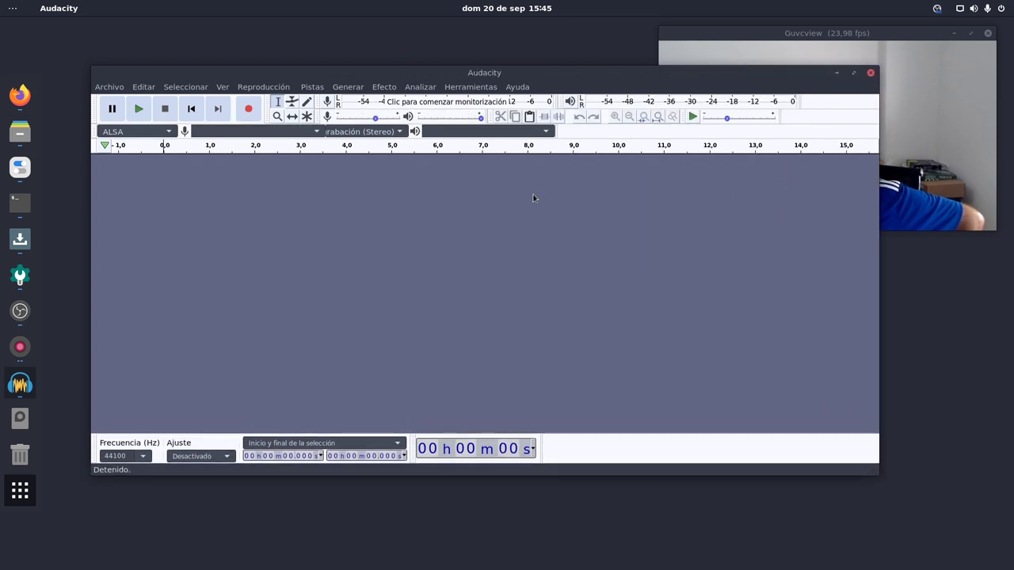
View the version and credits in Acerca de Audacity, then close Audacity
click(519, 87)
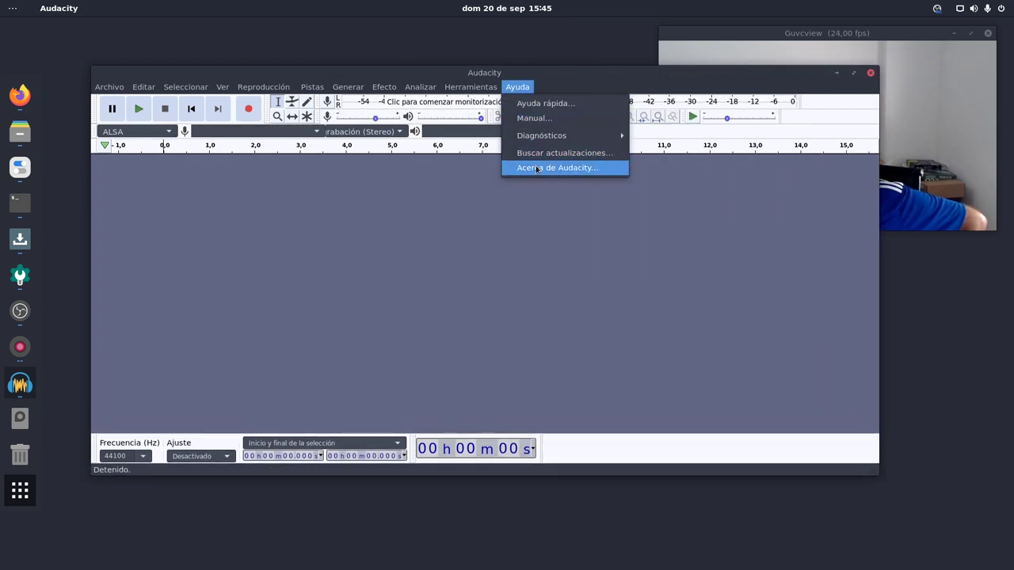
click(534, 167)
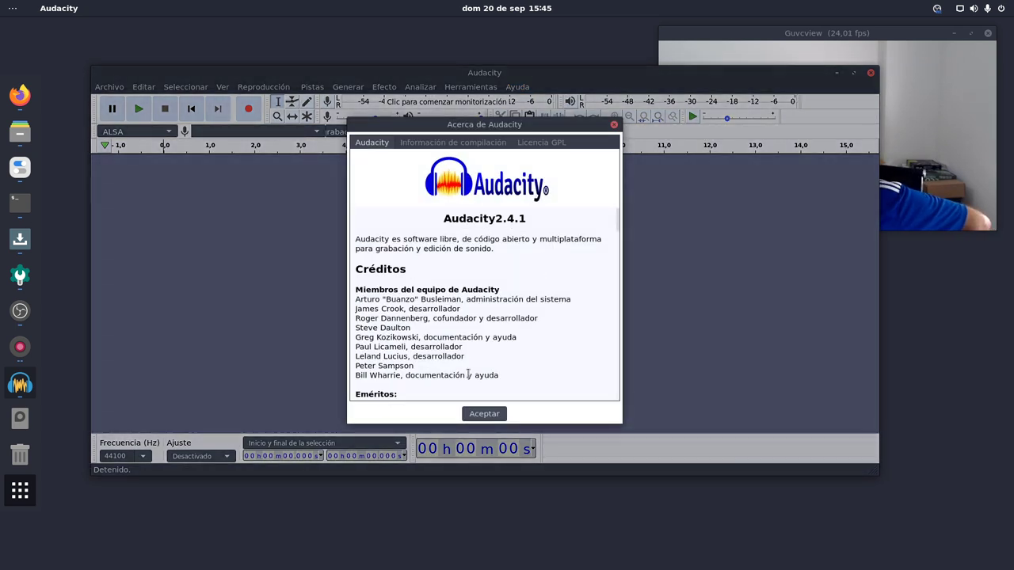
click(484, 413)
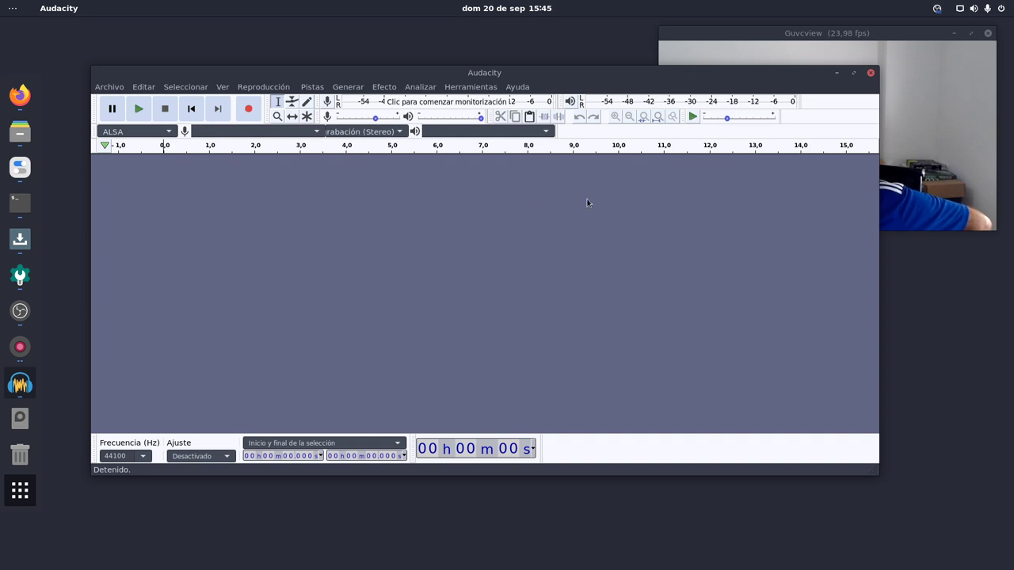
click(870, 72)
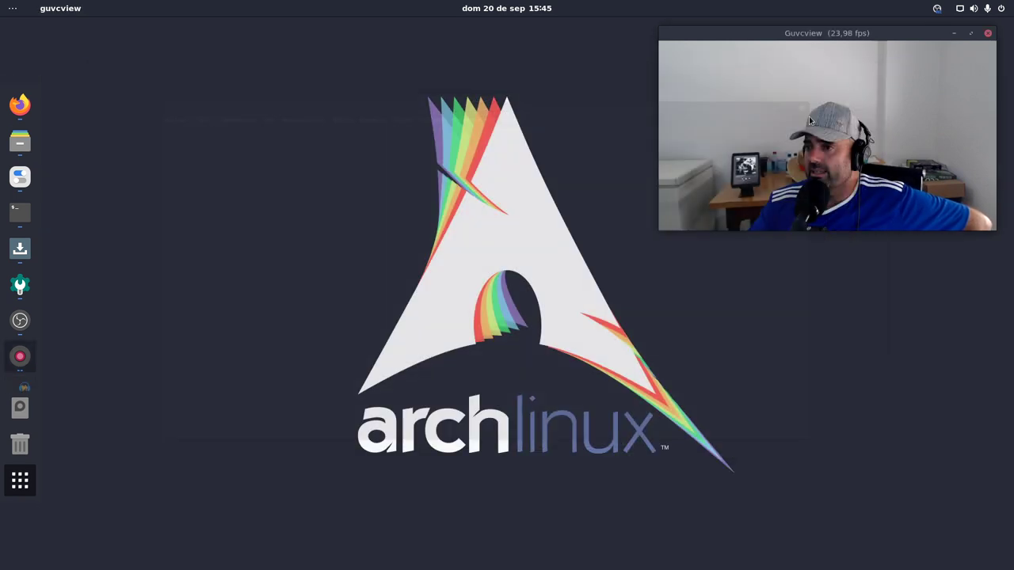
Review every page of installed applications and open the Utilidades folder on the last page
click(20, 473)
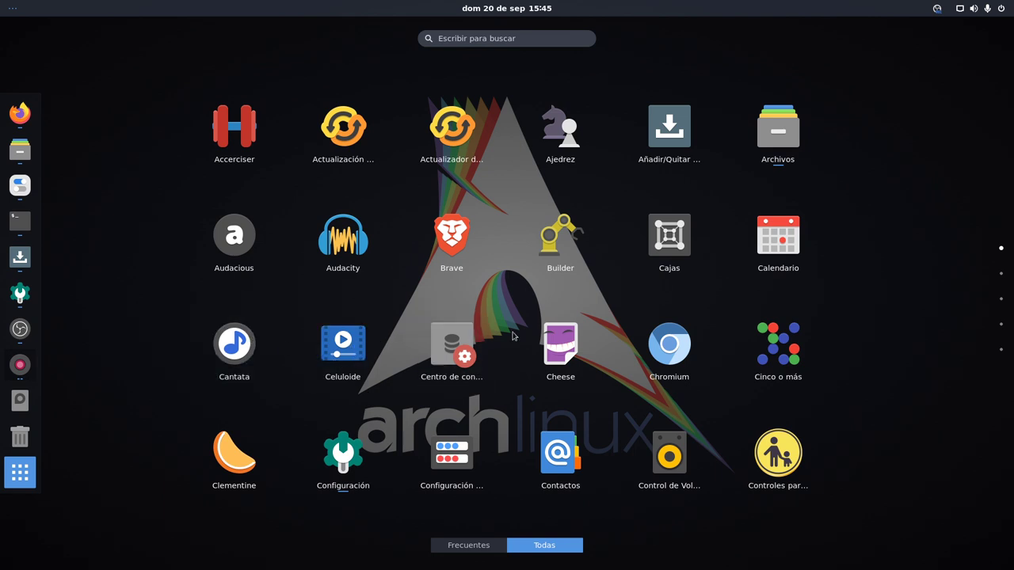
scroll(430, 393, down, 1)
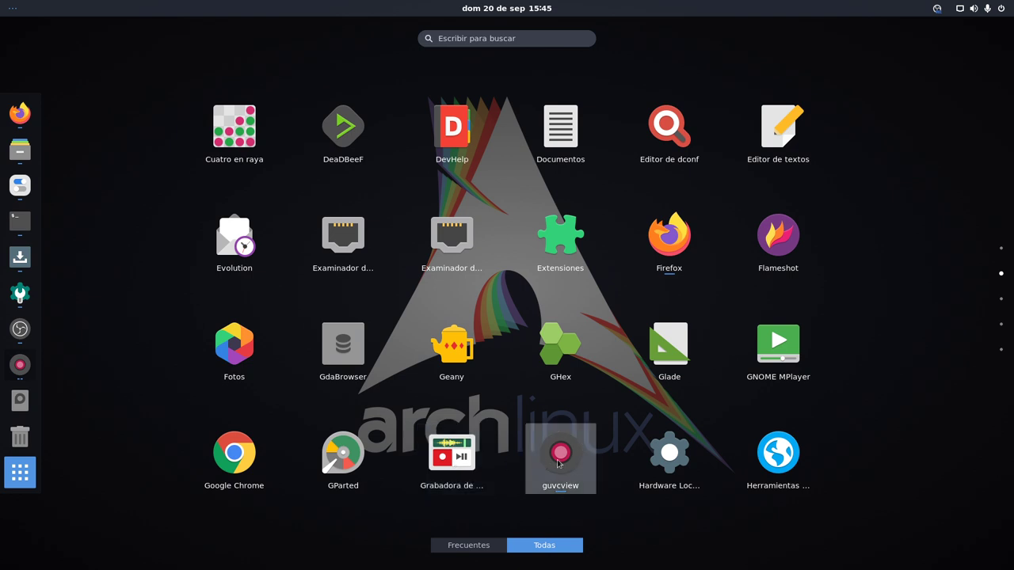
scroll(557, 463, down, 1)
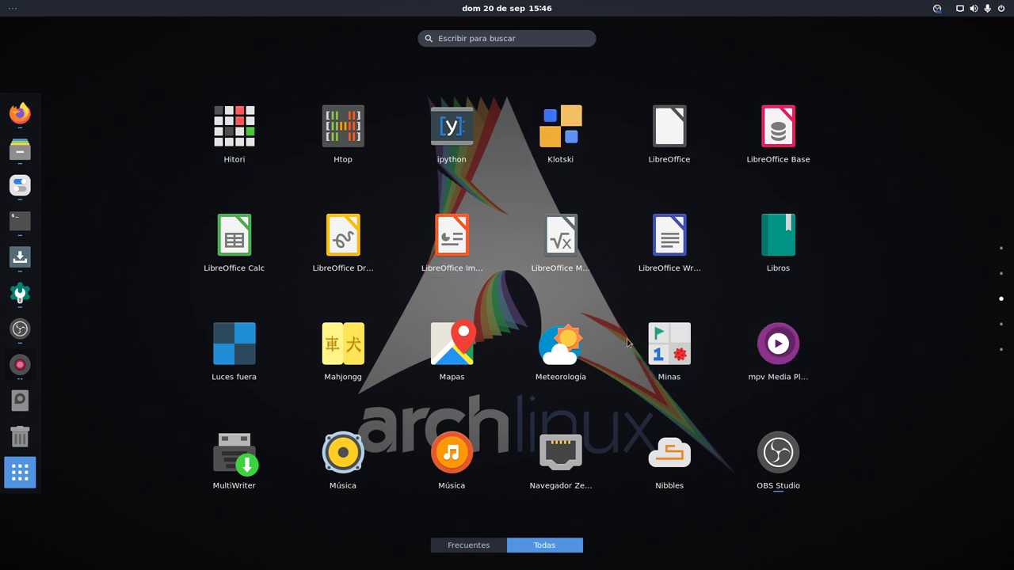
scroll(386, 385, down, 1)
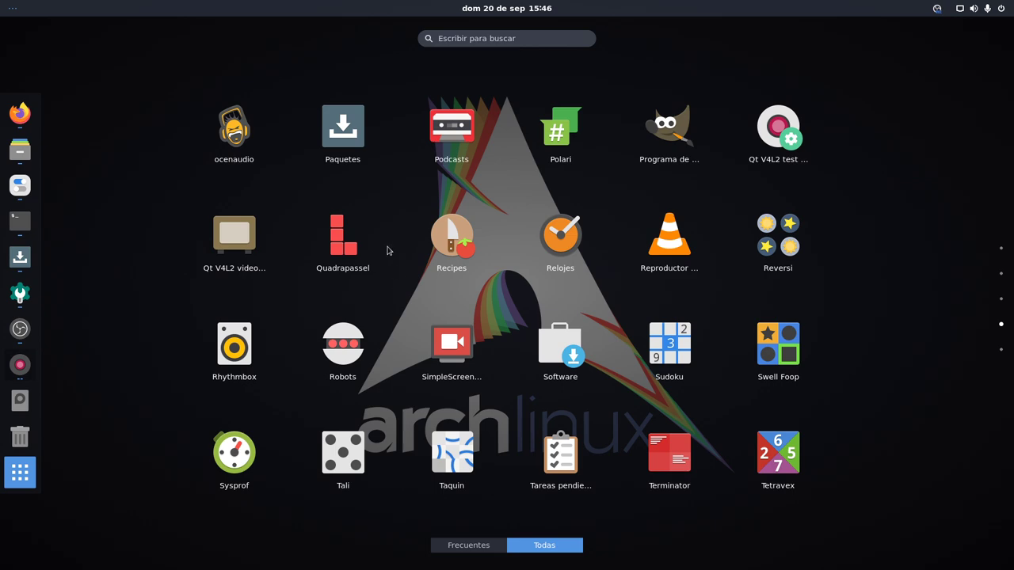
scroll(388, 251, up, 1)
scroll(372, 302, down, 1)
scroll(565, 330, down, 1)
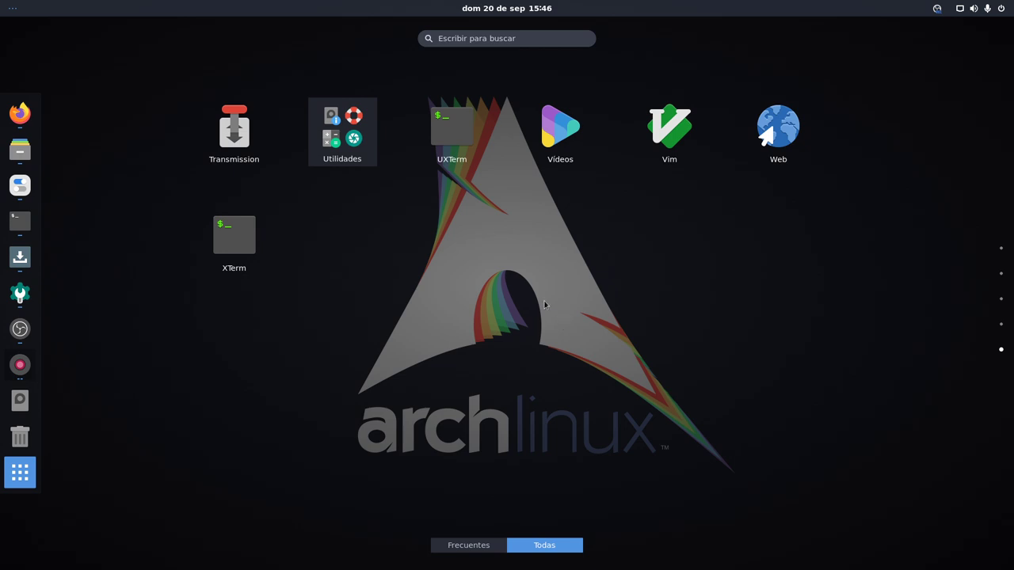
click(366, 135)
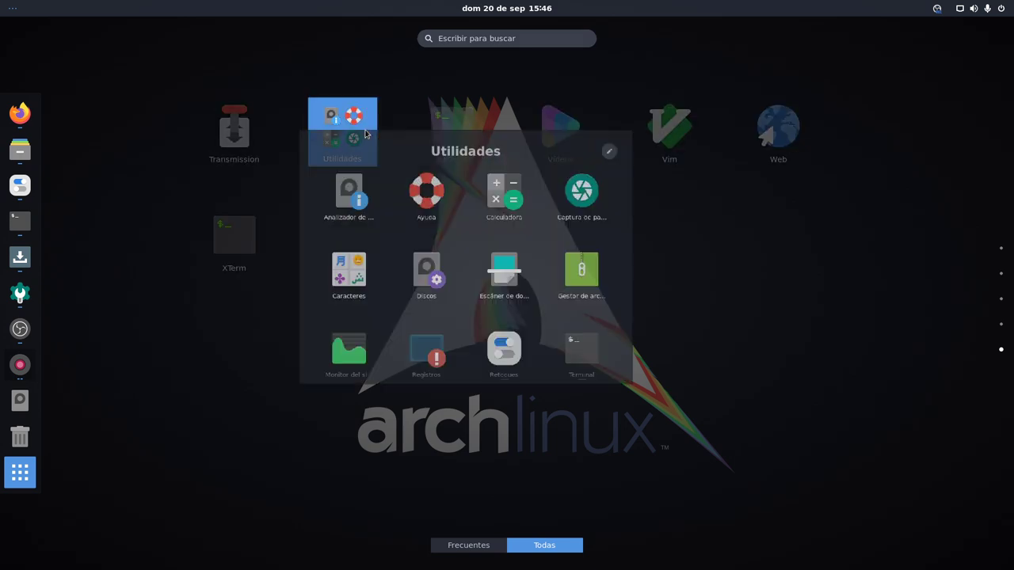
Look through all the applications in the Utilidades folder, then close the folder and leave the application list
scroll(471, 318, down, 1)
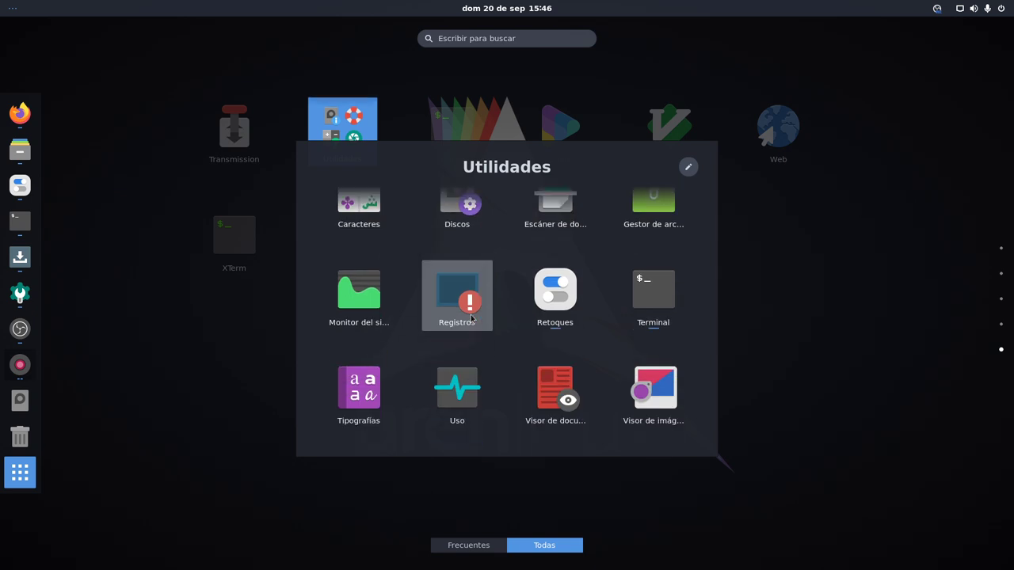
scroll(471, 318, up, 3)
scroll(466, 316, down, 3)
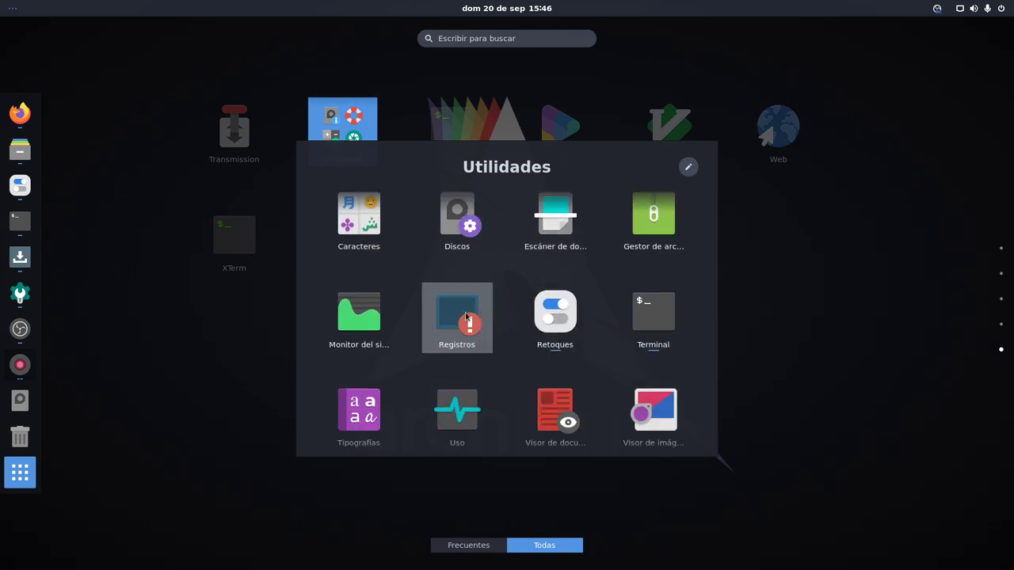
scroll(466, 317, up, 3)
click(792, 225)
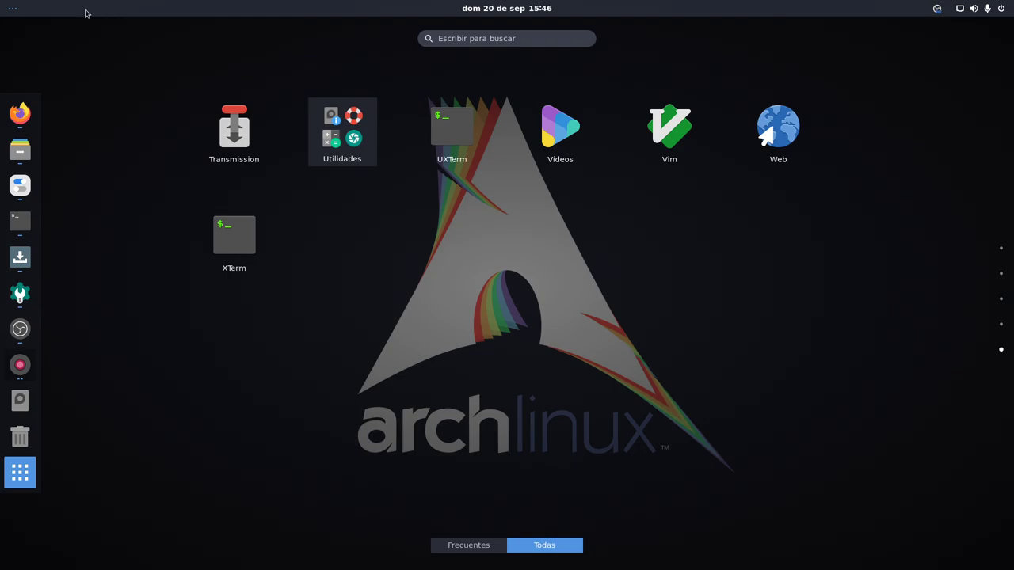
key(Escape)
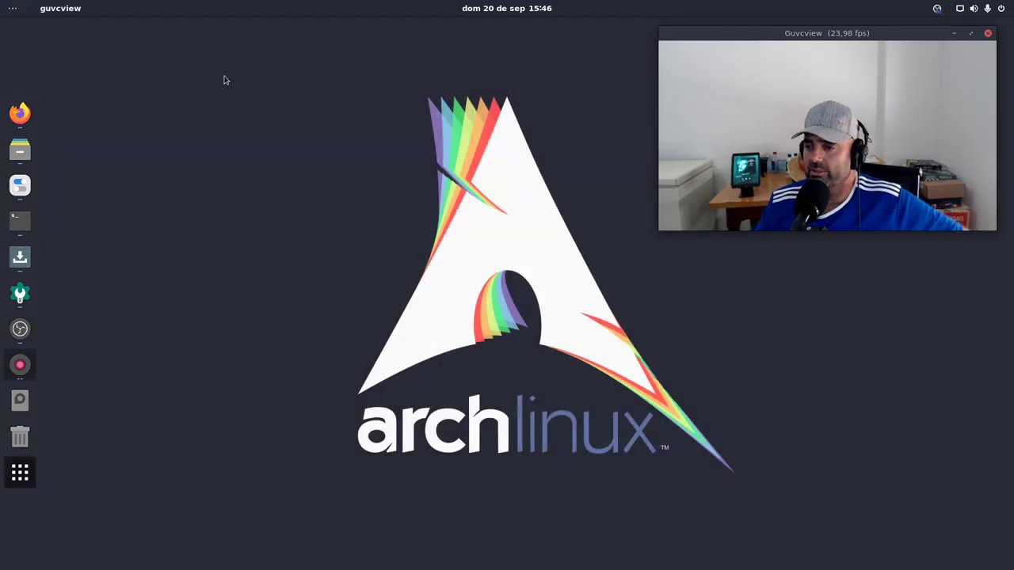
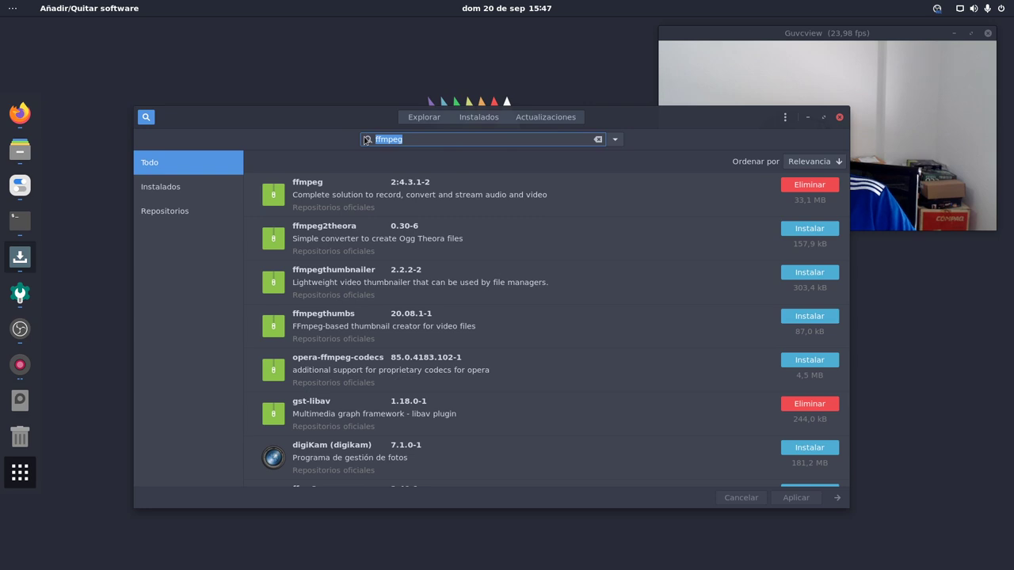
Search the packages for "gnome-shell-ex", view the details of gnome-shell-extensions, then shift the software manager aside and minimize it
text(me-shell-ex)
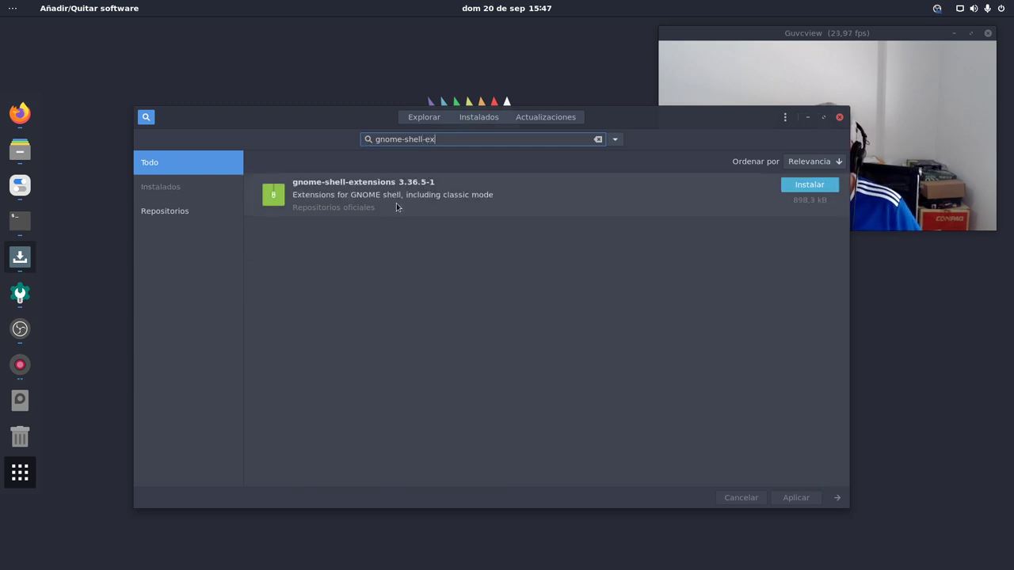
click(397, 204)
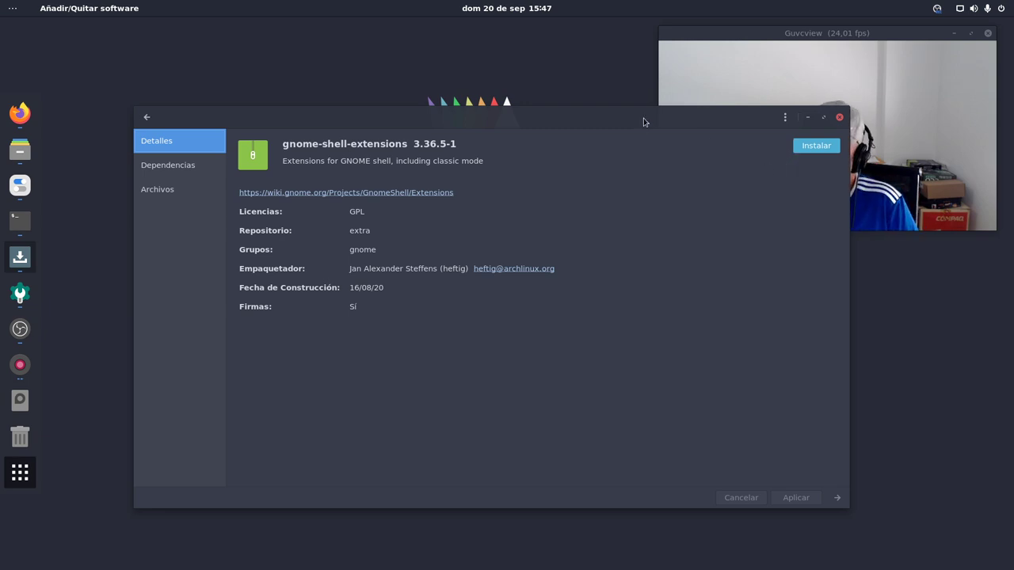
drag(642, 119, 552, 125)
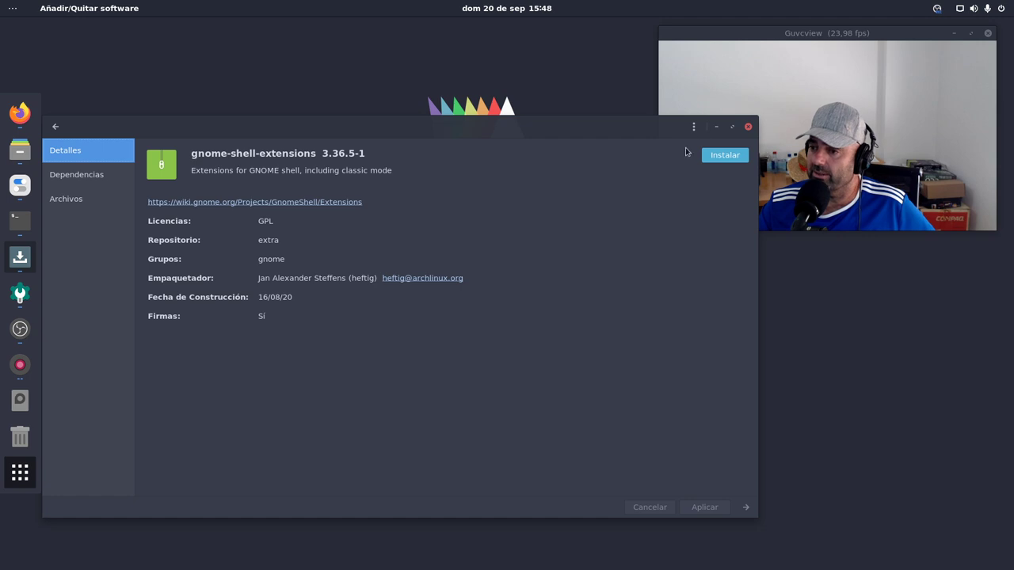
click(715, 127)
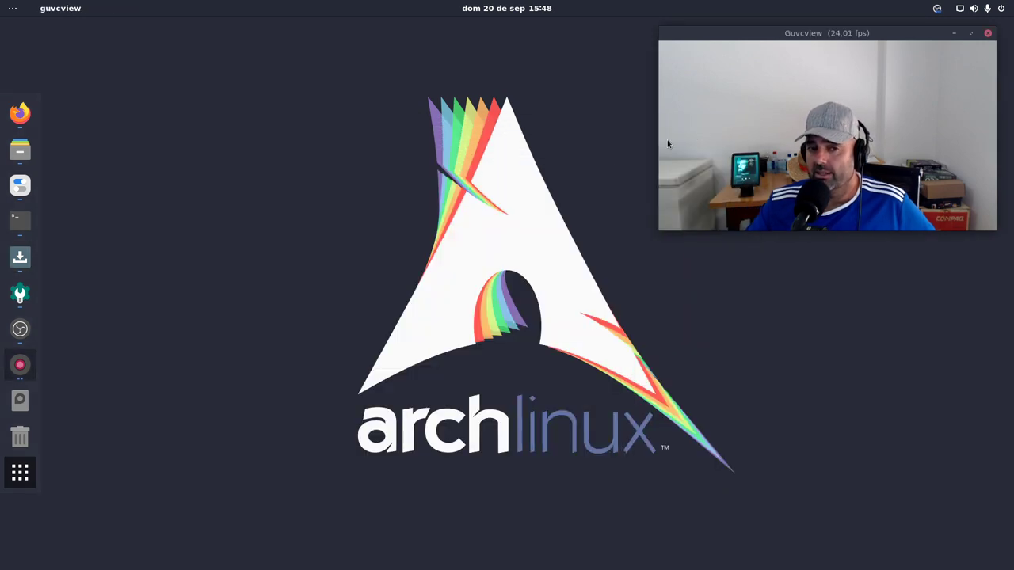
Switch to Firefox and load the bookmarked Extensiones de GNOME Shell site in the tab showing the YouTube video
click(20, 113)
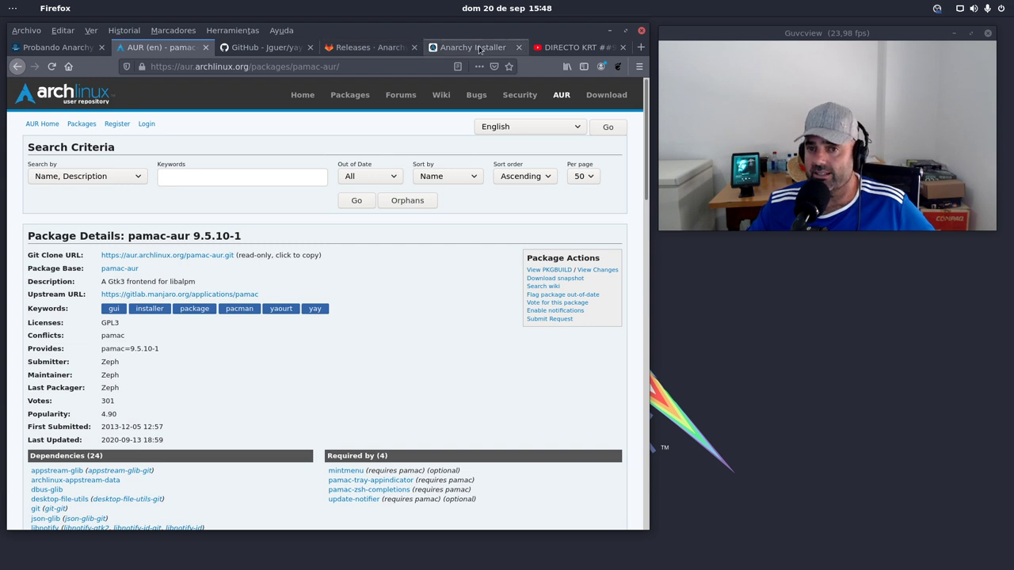
click(571, 47)
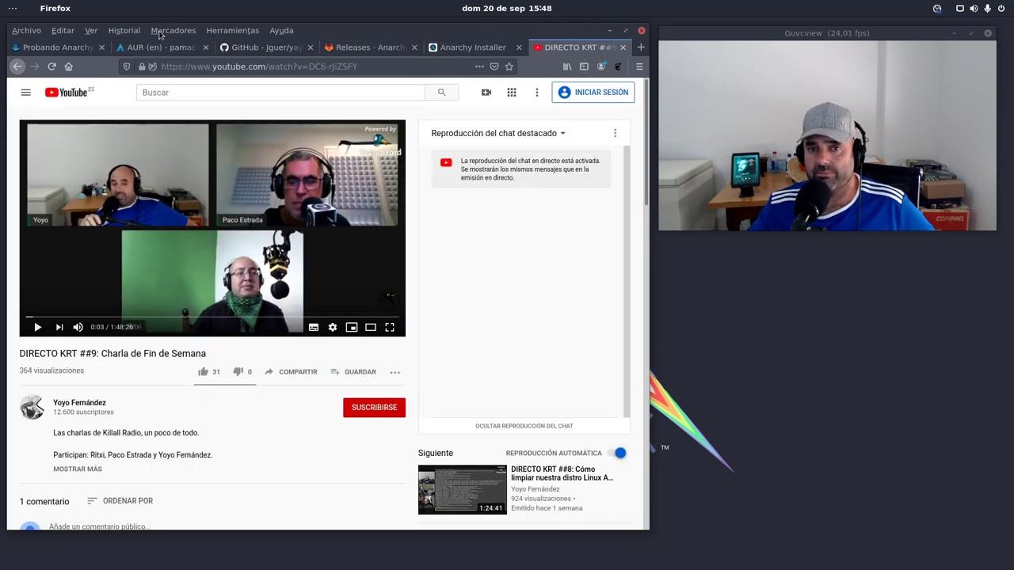
click(161, 32)
mouse_move(203, 92)
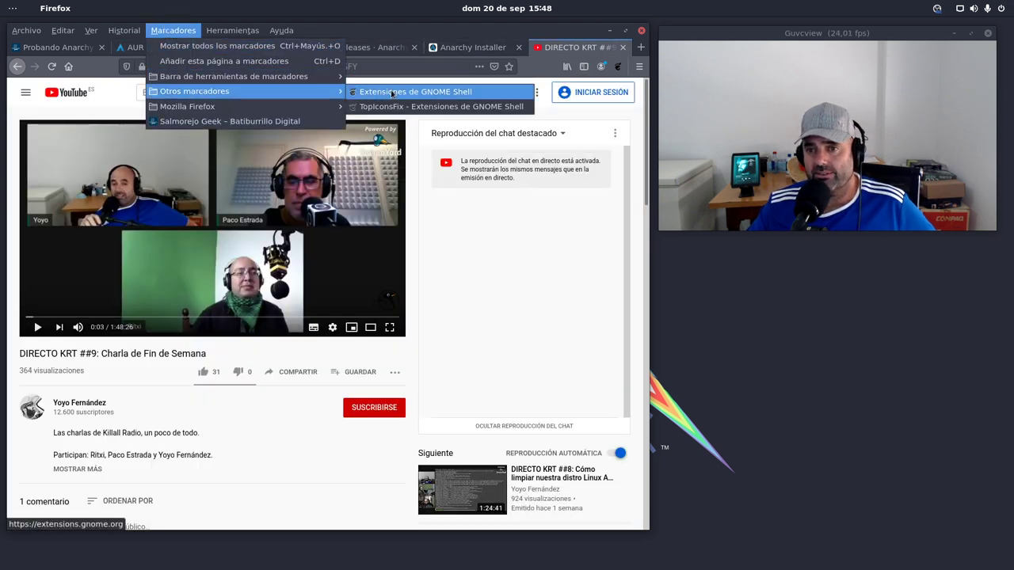
click(394, 94)
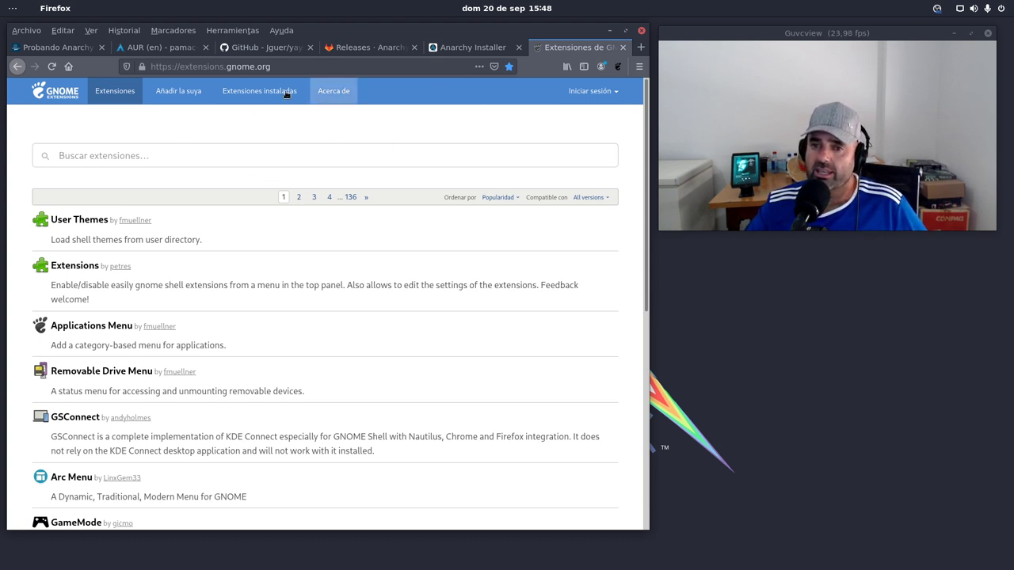
Review the installed GNOME extensions, view the TopIconsFix page, return to the installed list and minimize Firefox
click(258, 92)
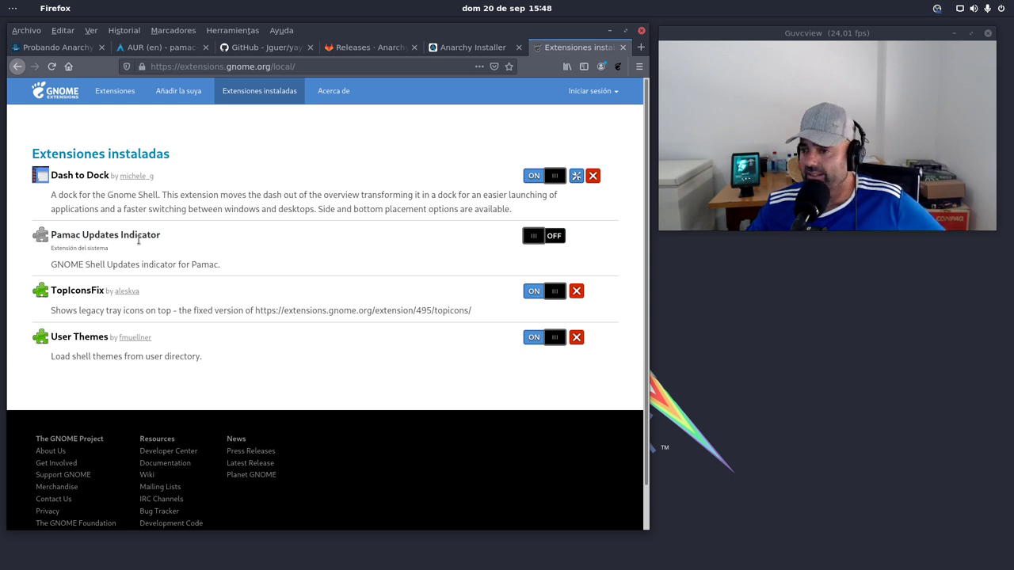
mouse_move(153, 242)
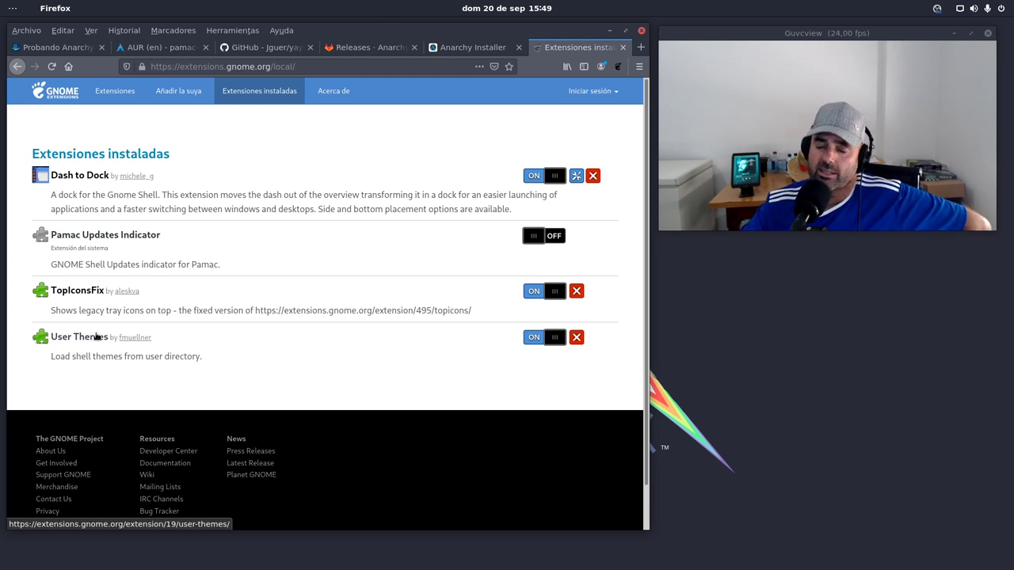
click(70, 291)
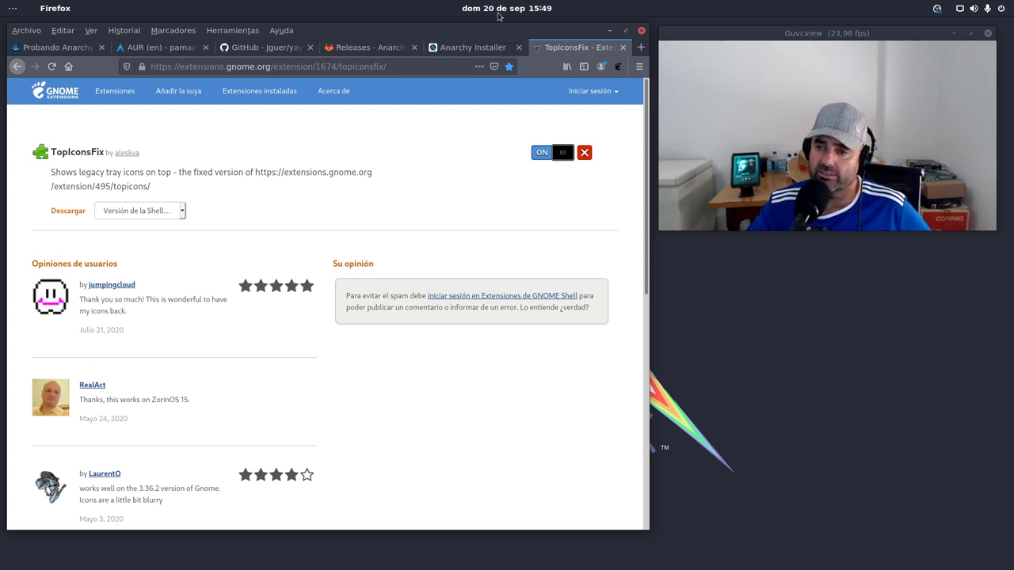
click(259, 90)
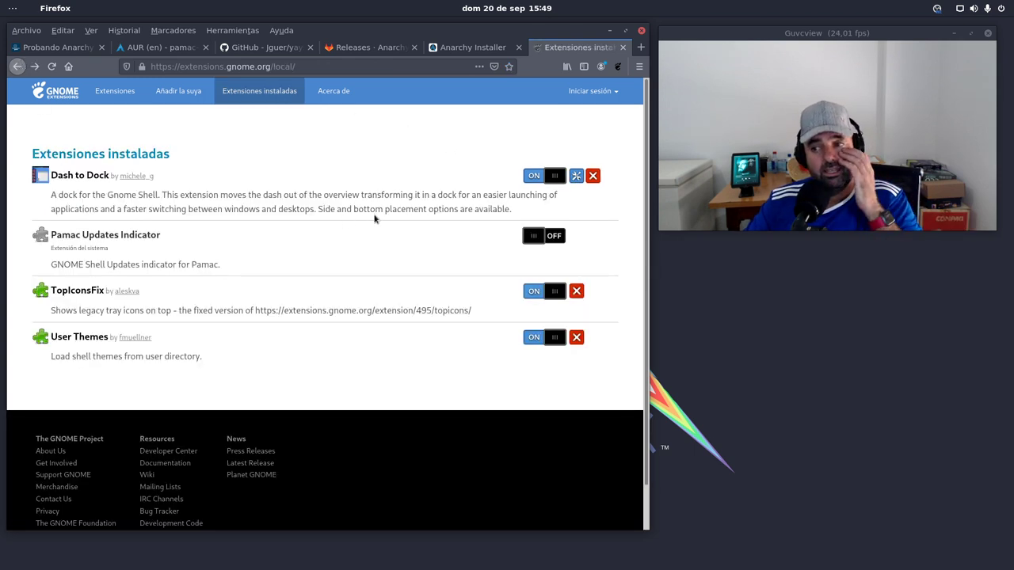
click(609, 30)
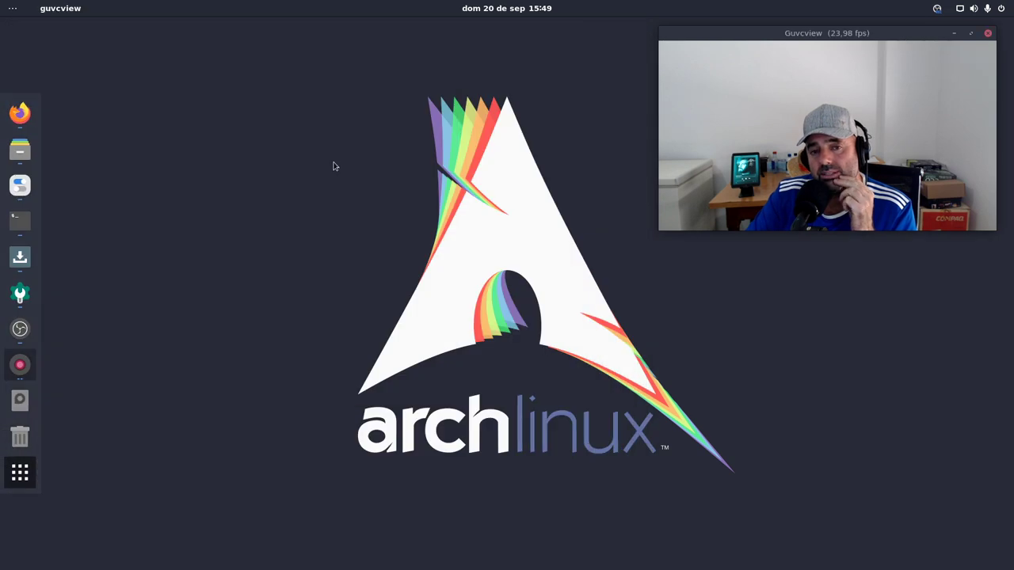
Show the home folder in the file manager, reposition its window on the desktop and minimize it
click(20, 149)
drag(381, 251, 337, 163)
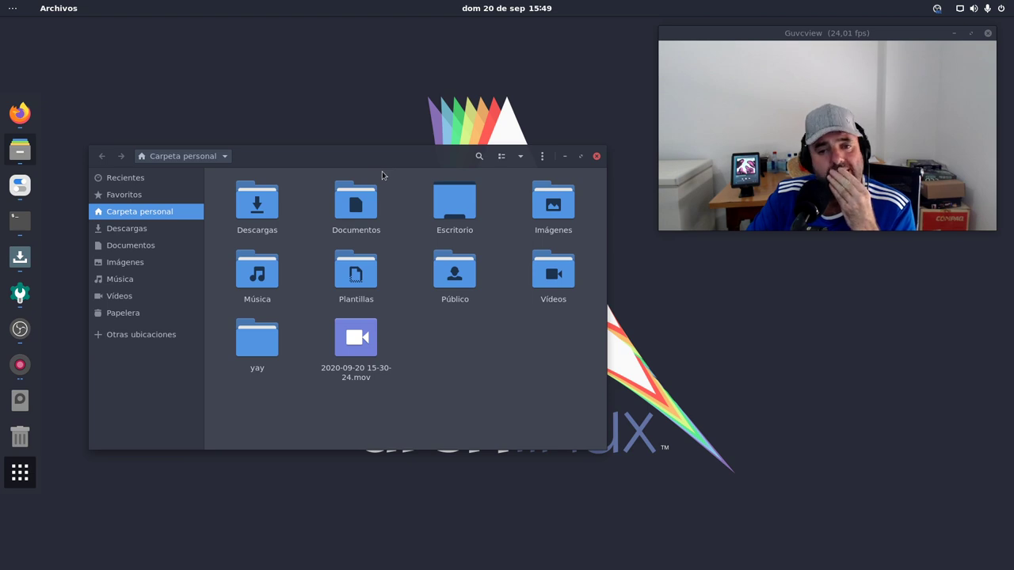
drag(425, 161, 436, 139)
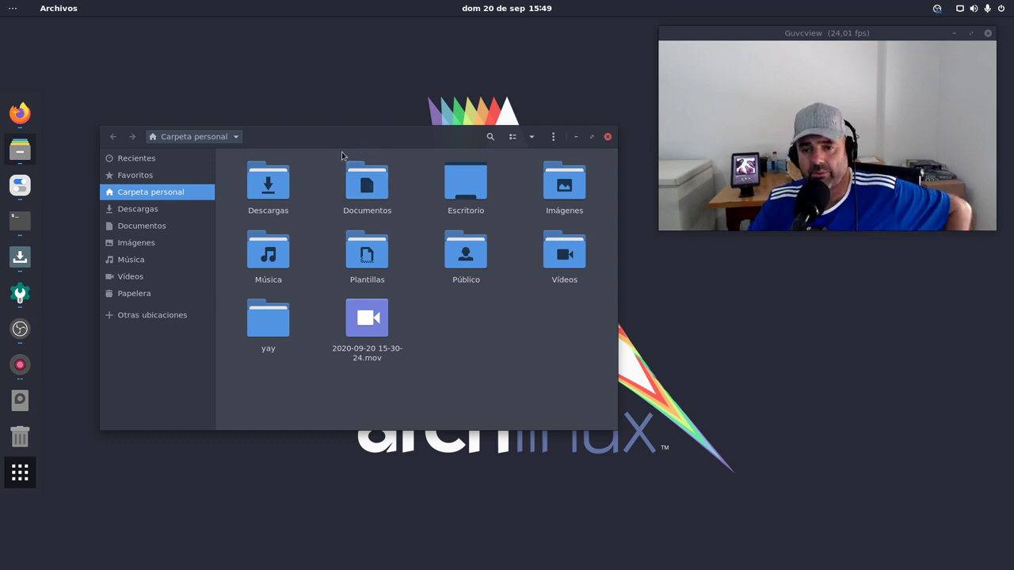
drag(359, 137, 327, 64)
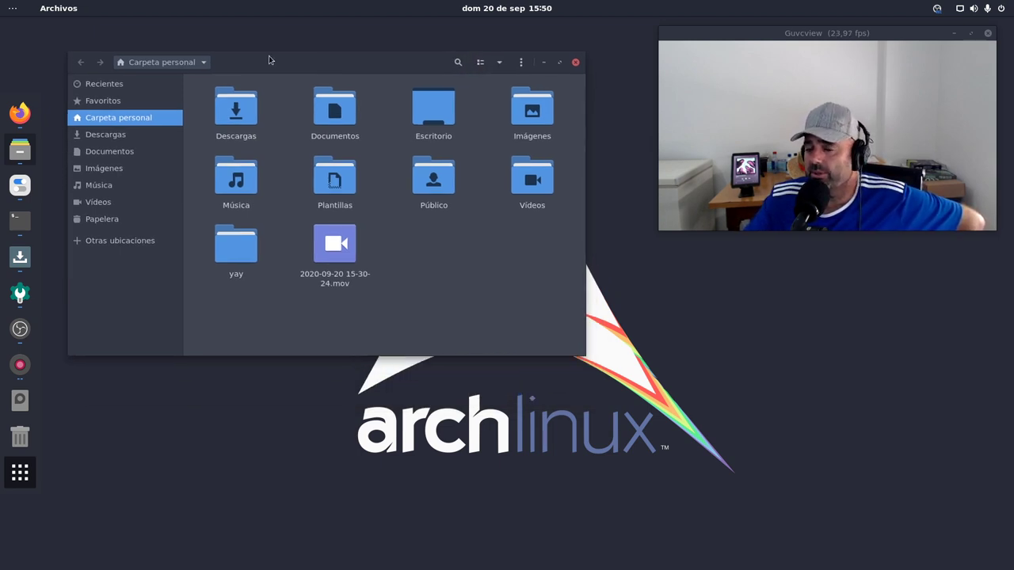
click(544, 67)
Show the overview of open windows, bring up the terminal with the neofetch output to review it, then minimize it
mouse_move(1, 1)
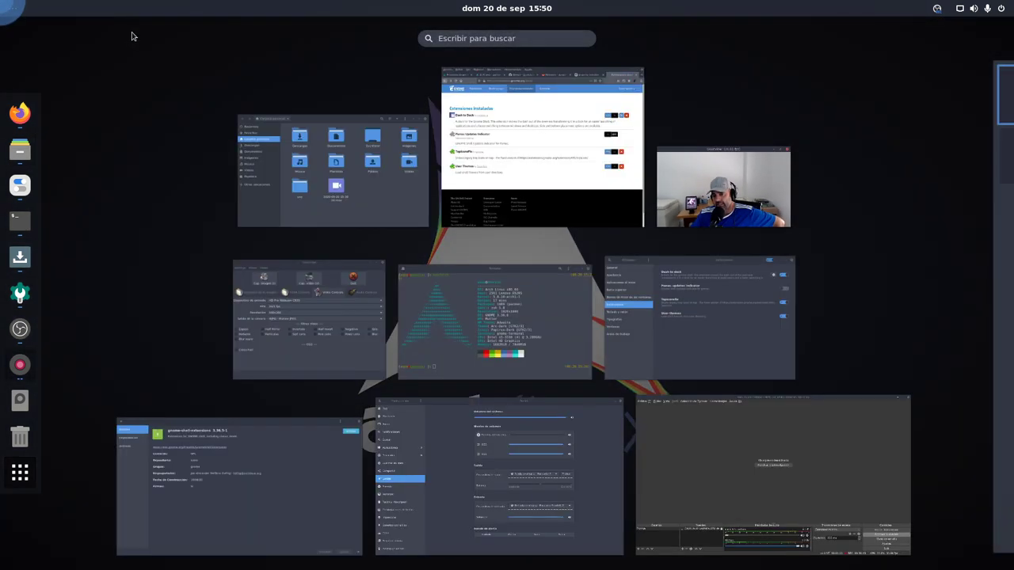
key(Escape)
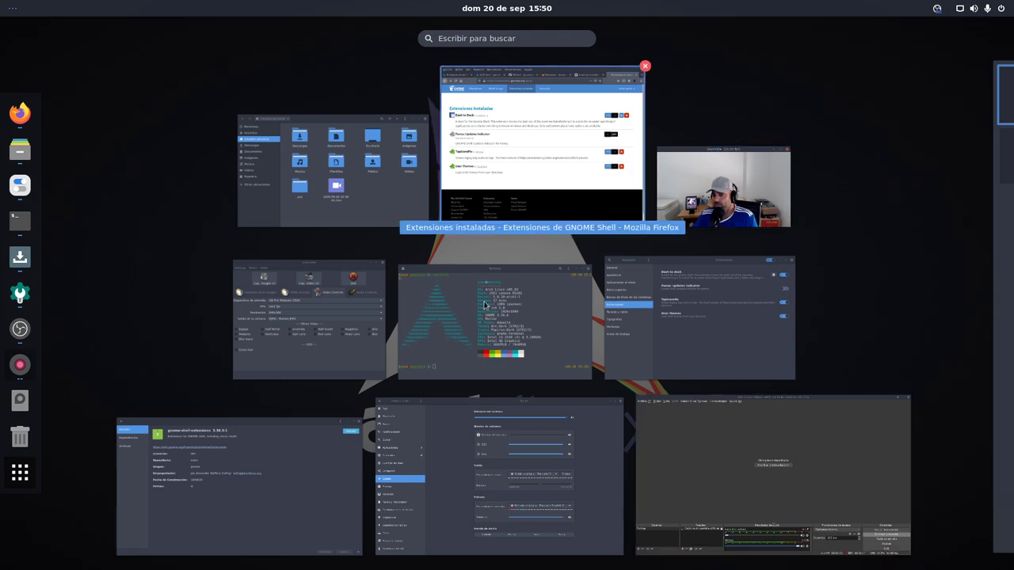
click(527, 330)
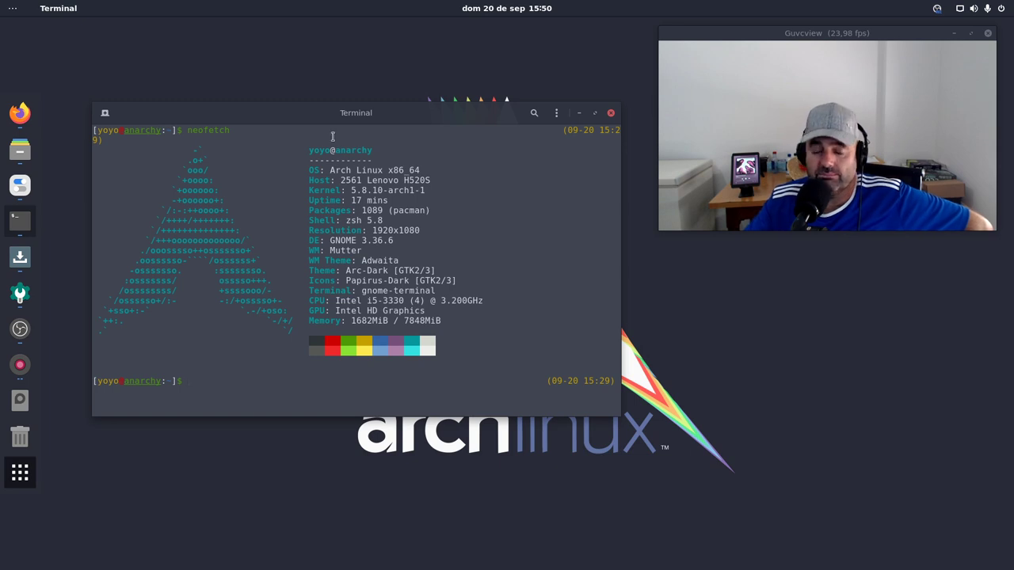
click(579, 112)
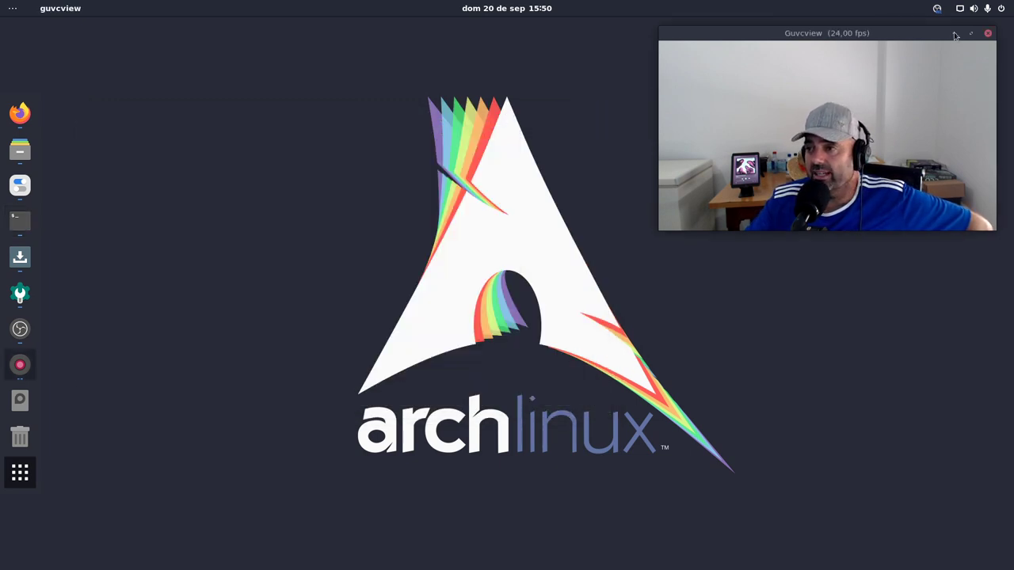
Open the system settings and view the Fondo, Notificaciones and Buscar pages
click(1000, 6)
click(903, 111)
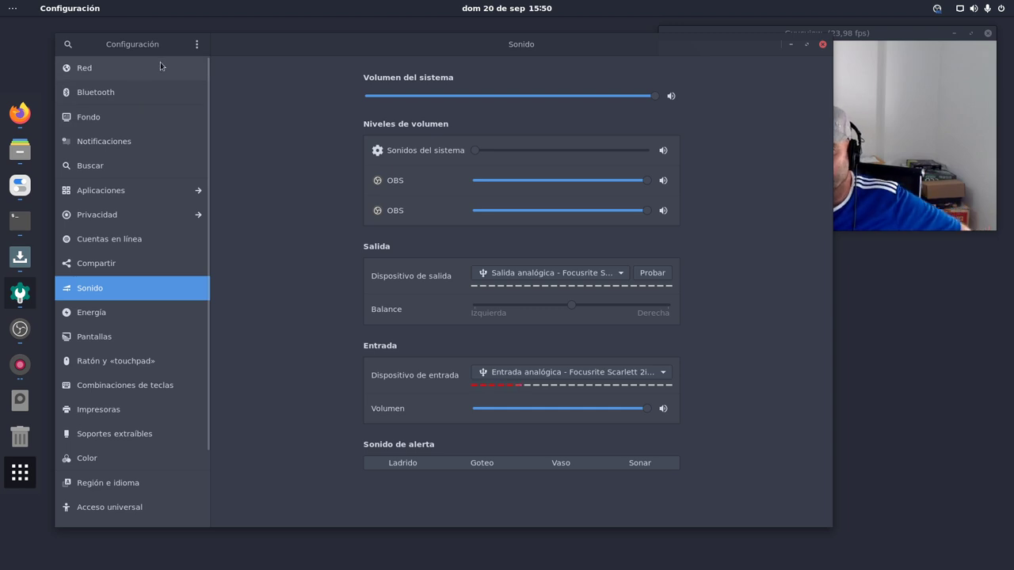
click(97, 121)
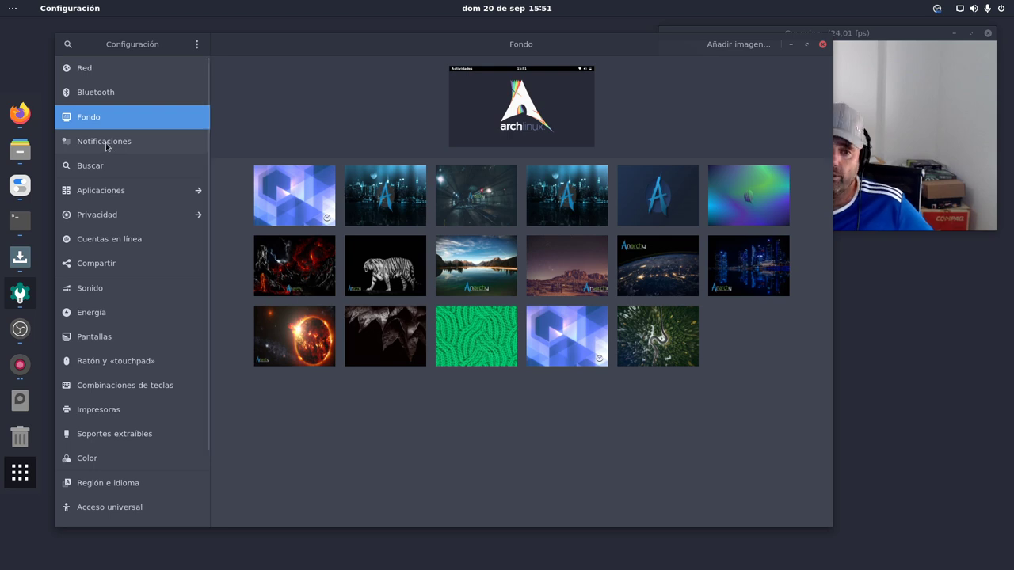
click(106, 145)
click(106, 165)
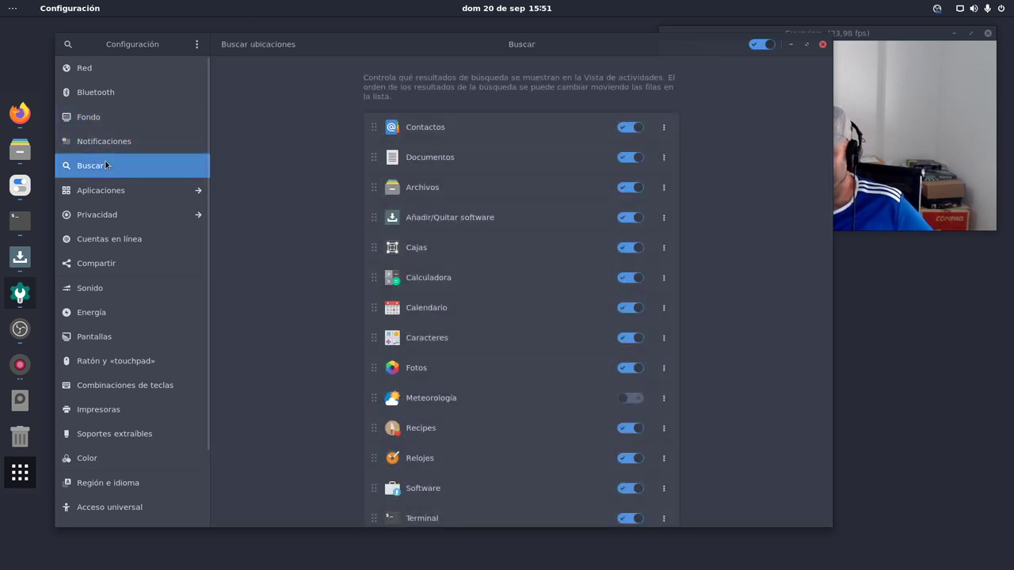
View the Aplicaciones and Privacidad sections of the settings, returning to the main list each time, and show Cuentas en línea
click(105, 185)
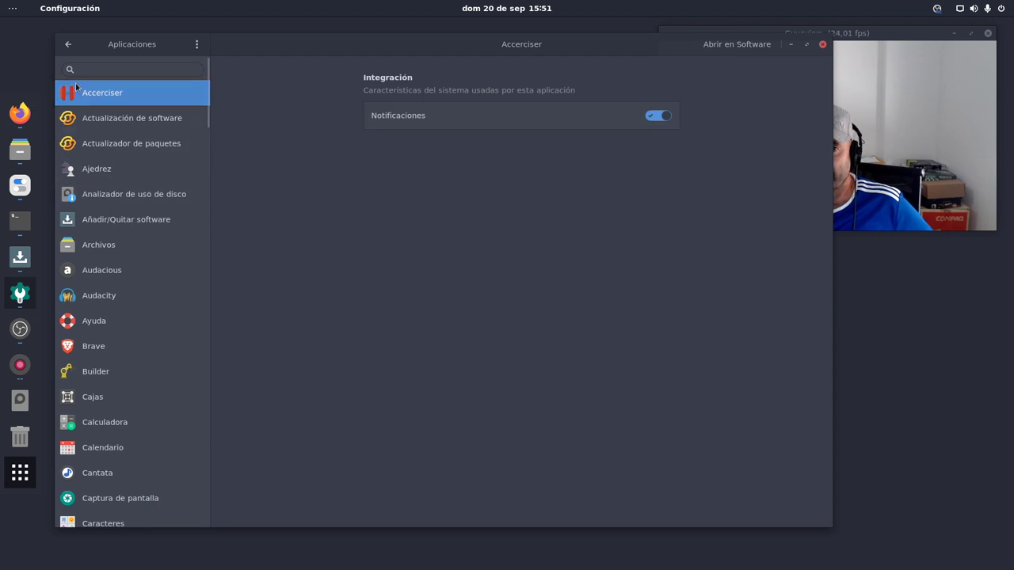
click(68, 45)
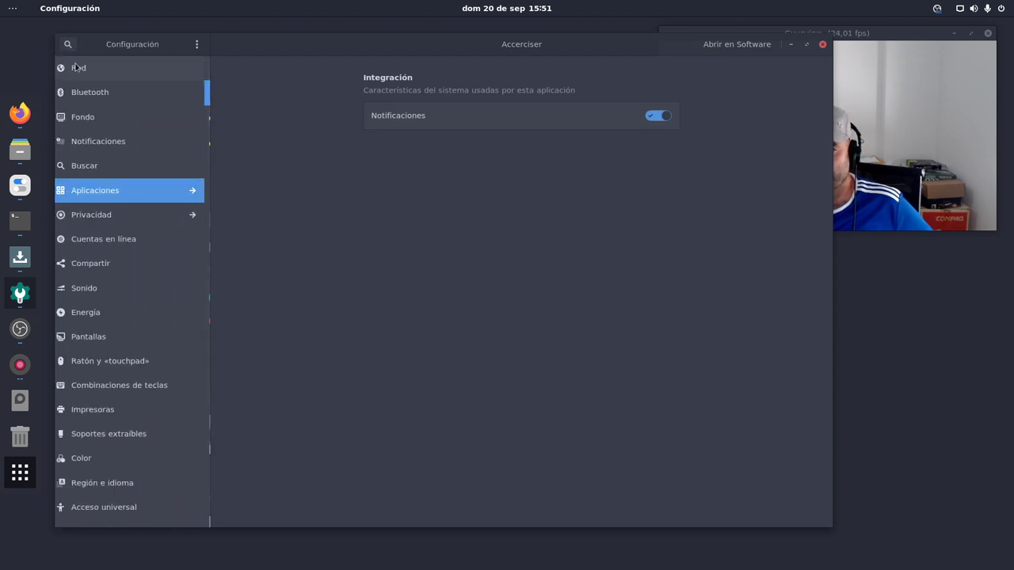
click(101, 214)
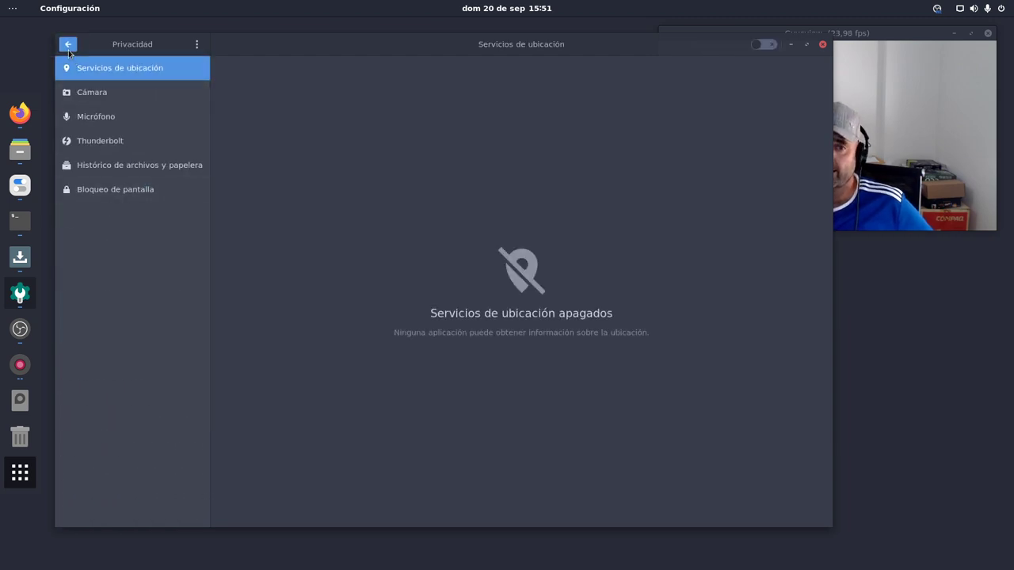
click(68, 44)
click(106, 241)
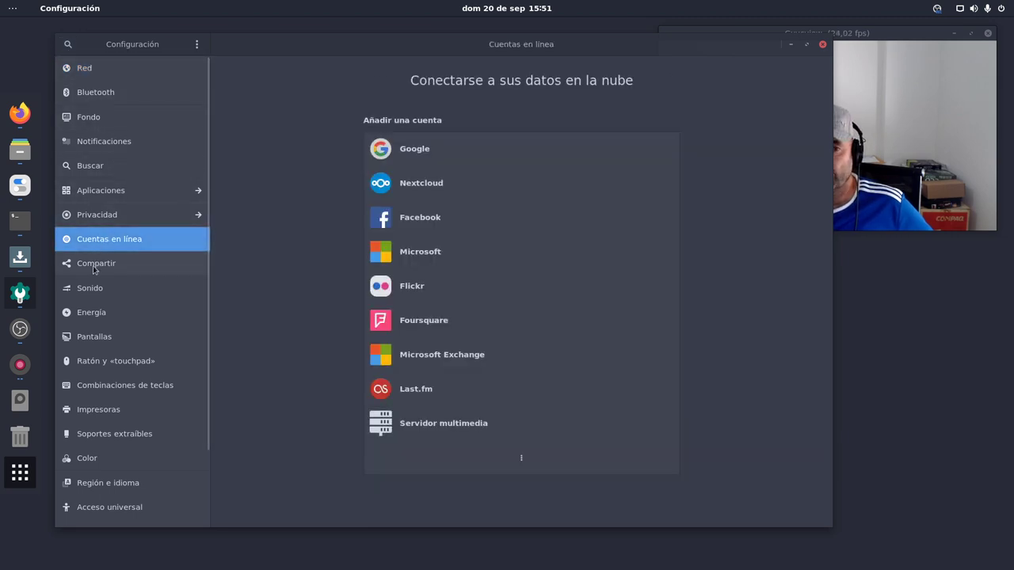
View the Compartir and Sonido settings, reposition the settings window, and show the Energía page
click(96, 263)
click(103, 291)
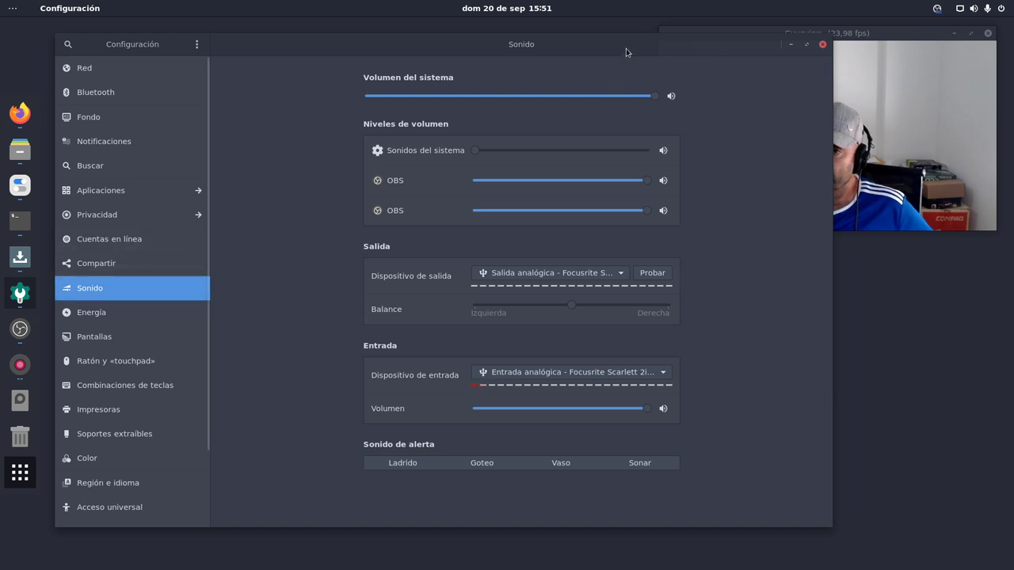
drag(624, 49, 572, 67)
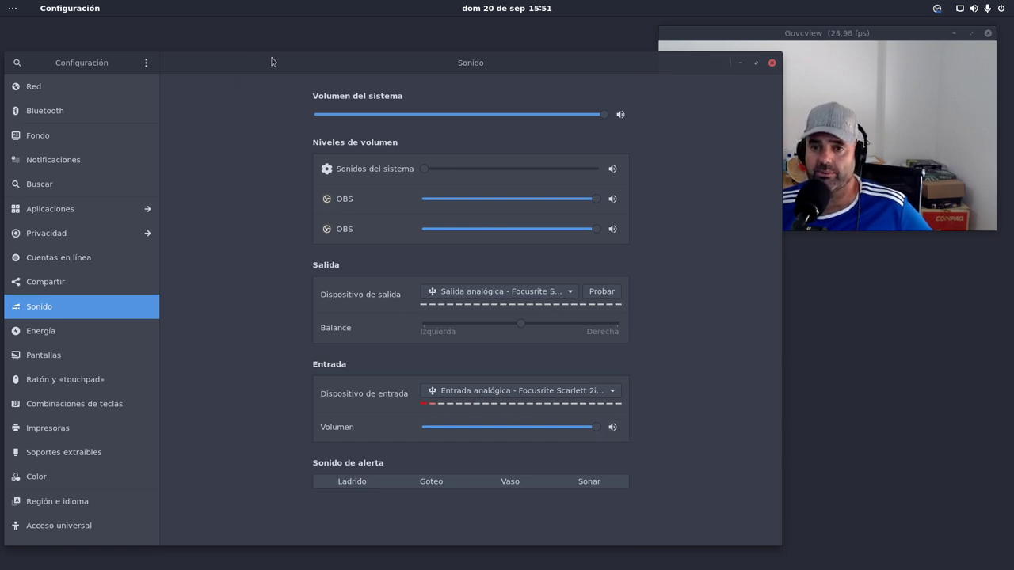
drag(271, 61, 304, 43)
click(104, 311)
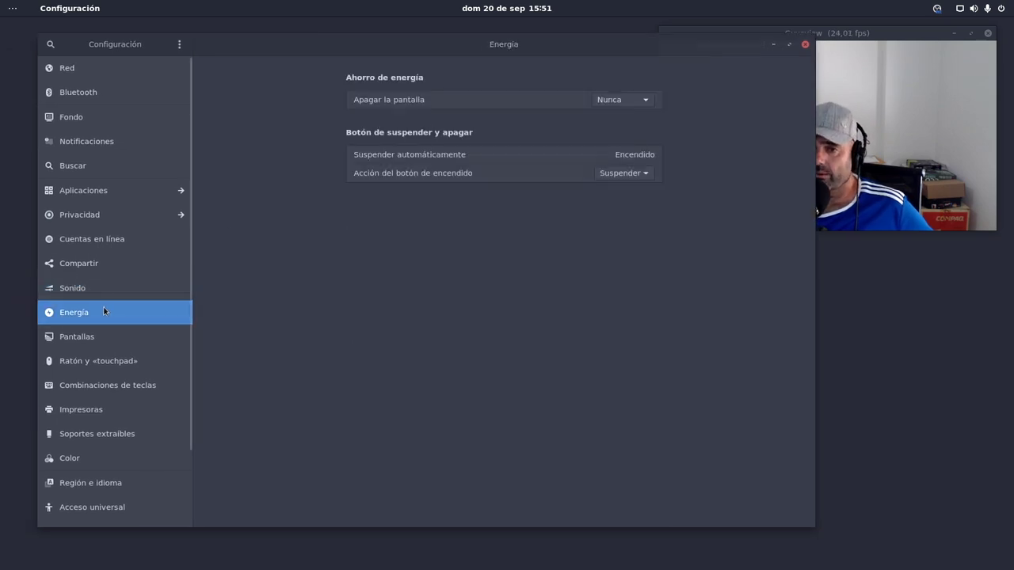
View the Pantallas, Ratón y «touchpad», Combinaciones de teclas and Impresoras pages of the settings
click(96, 339)
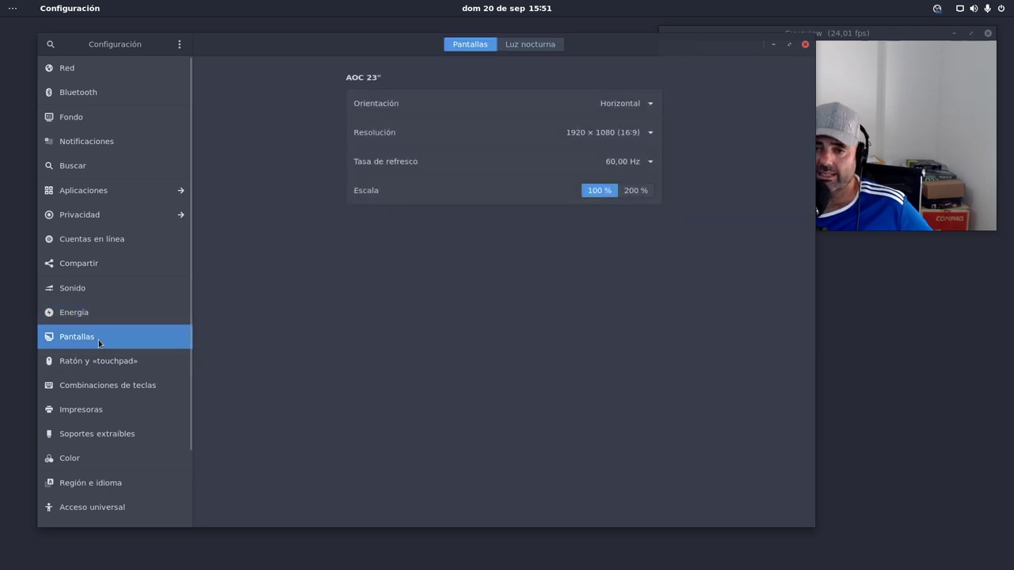
click(110, 361)
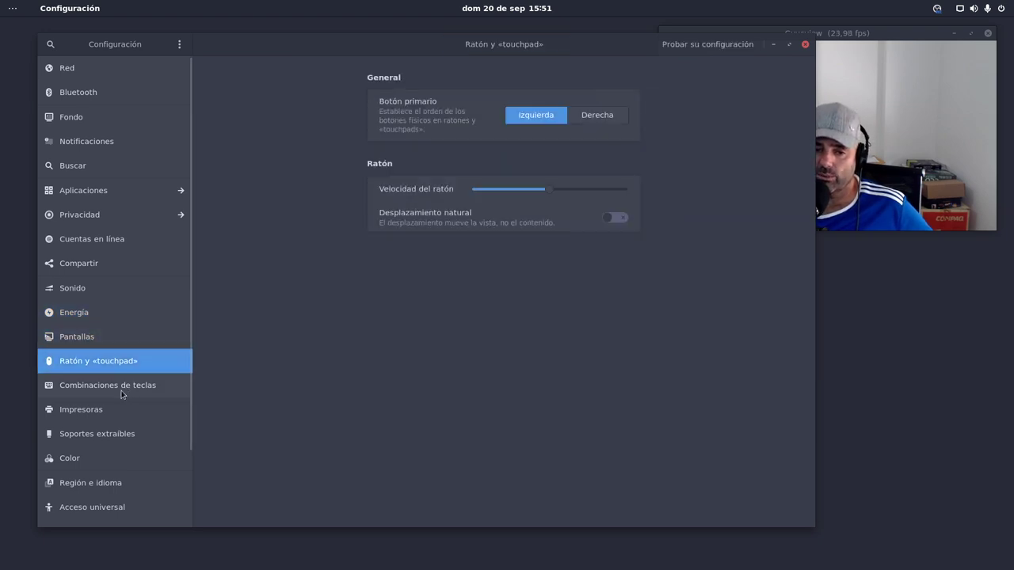
click(122, 386)
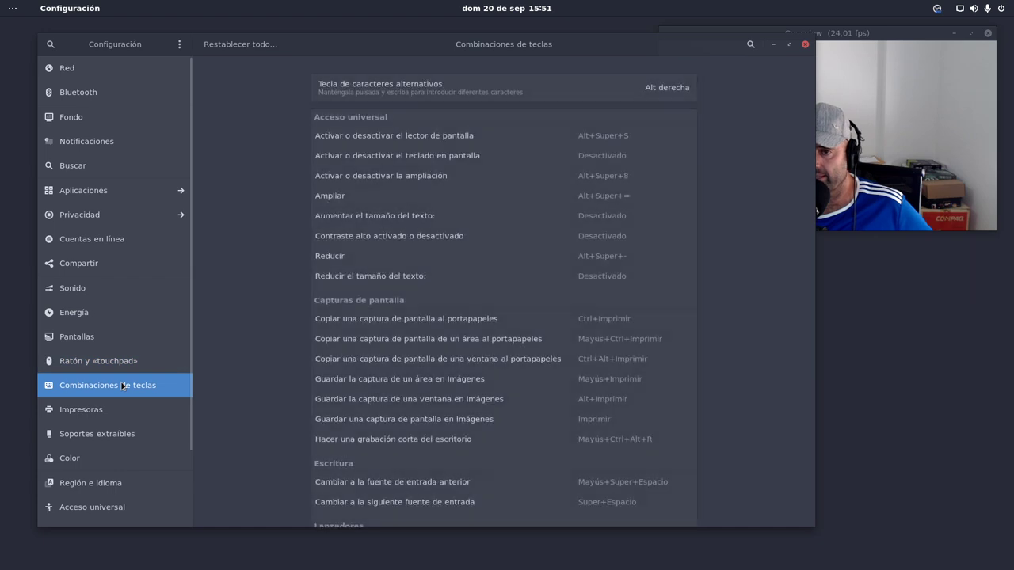
click(92, 419)
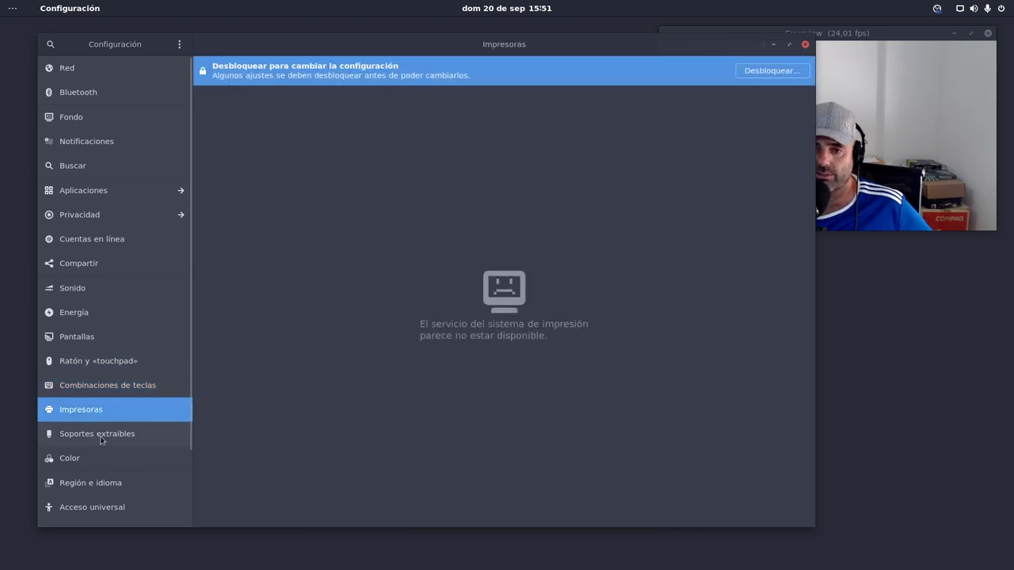
View the Soportes extraíbles, Color, Región e idioma, Acceso universal and Usuarios pages of the settings
click(109, 421)
click(84, 461)
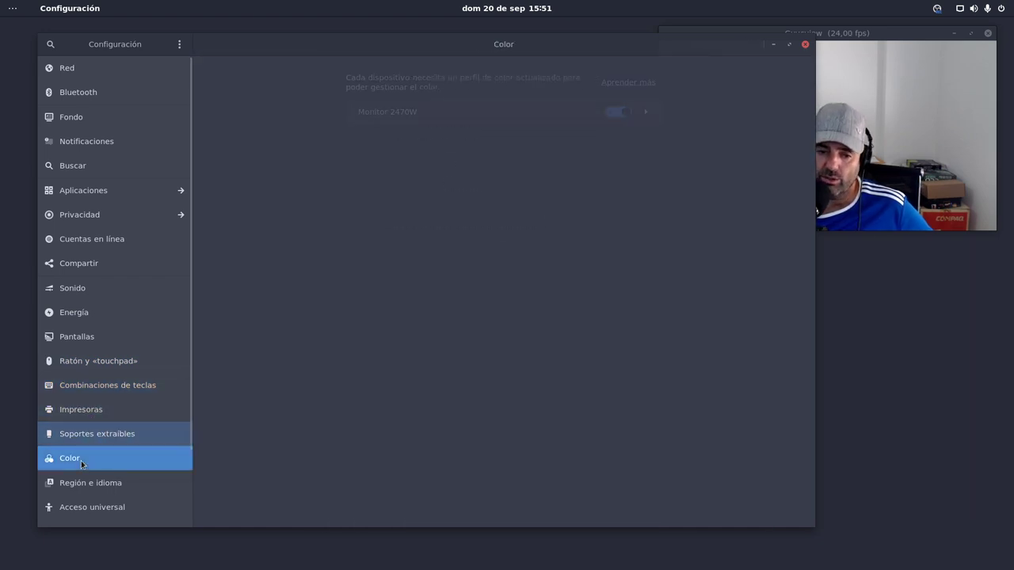
click(95, 486)
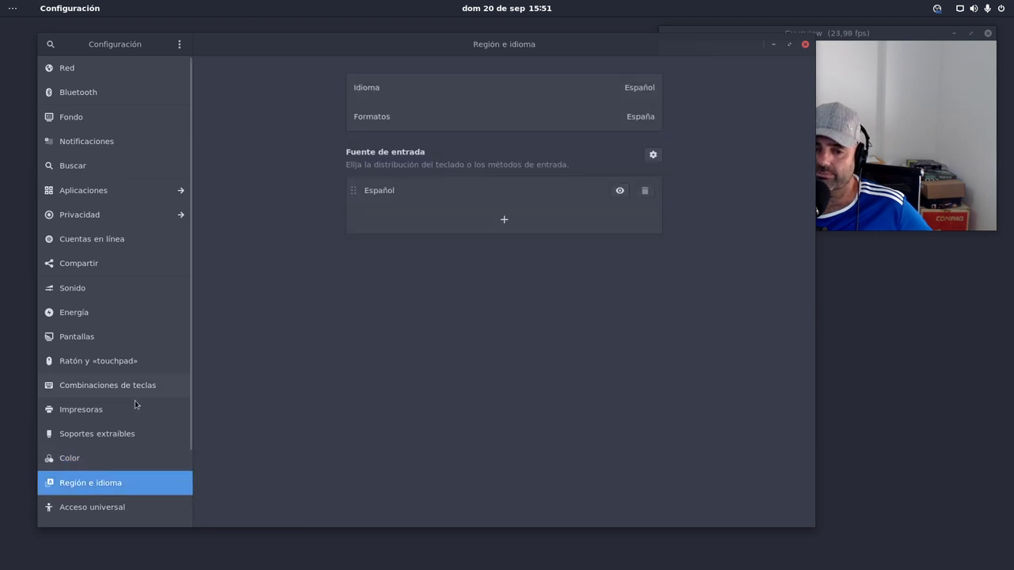
scroll(115, 455, down, 3)
click(111, 421)
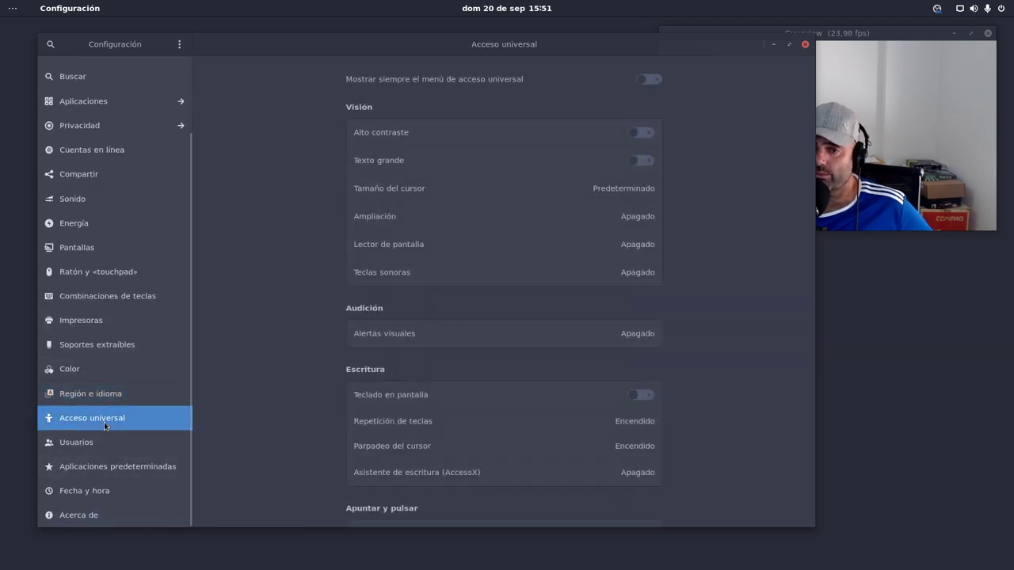
click(89, 450)
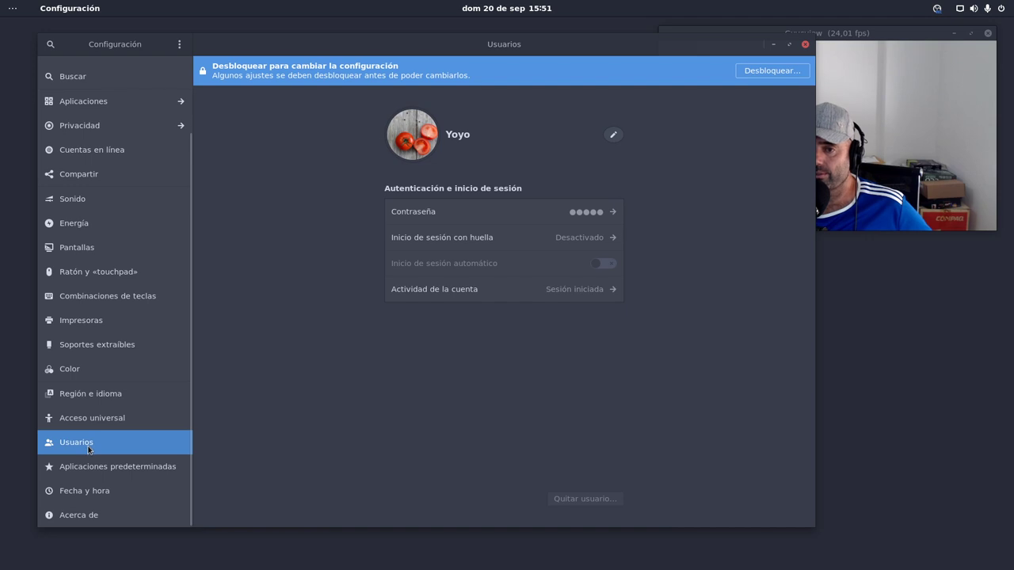
Show the Aplicaciones predeterminadas page and reposition the settings window while reviewing the default applications
click(131, 470)
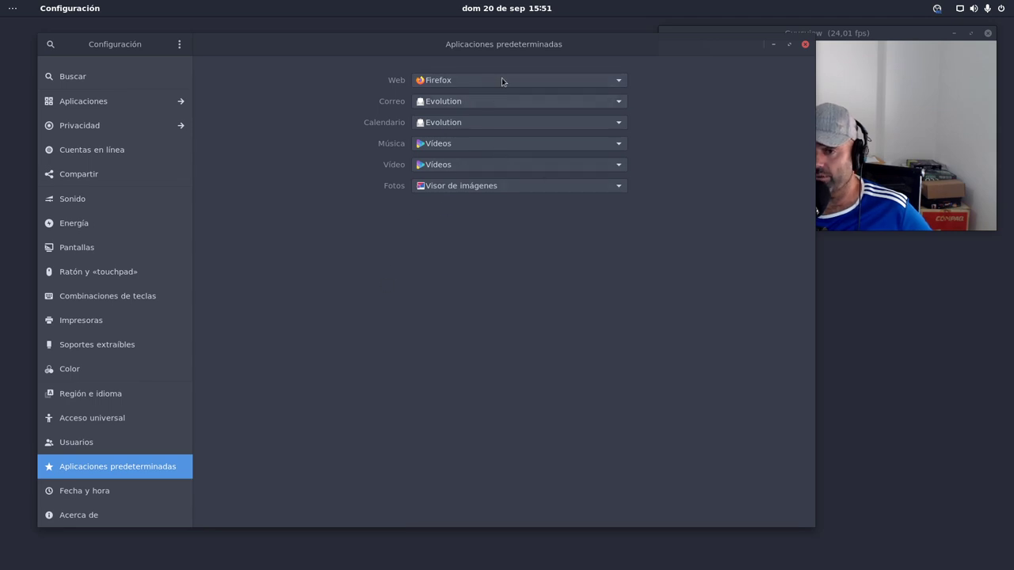
drag(530, 45, 492, 57)
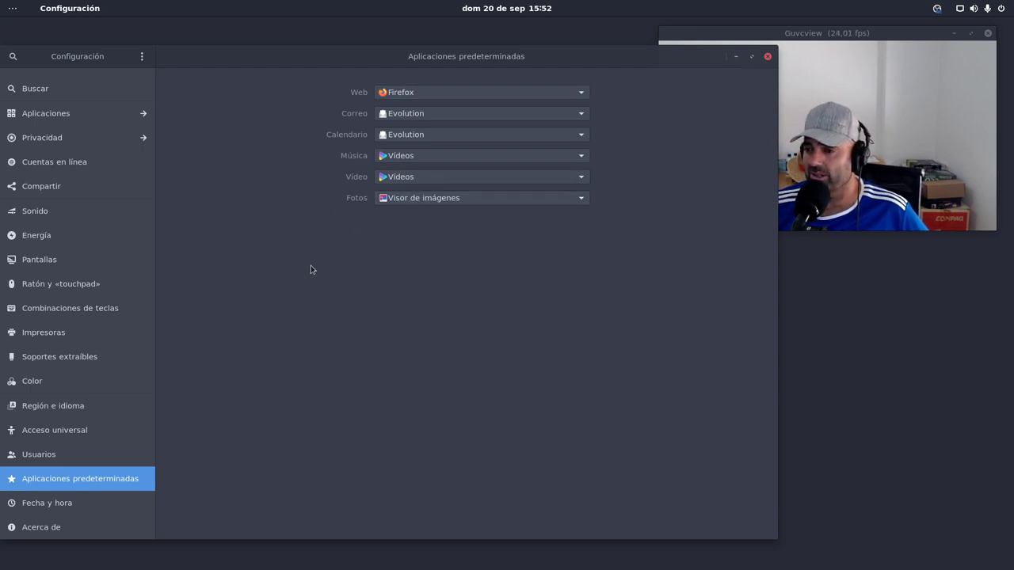
drag(306, 57, 330, 40)
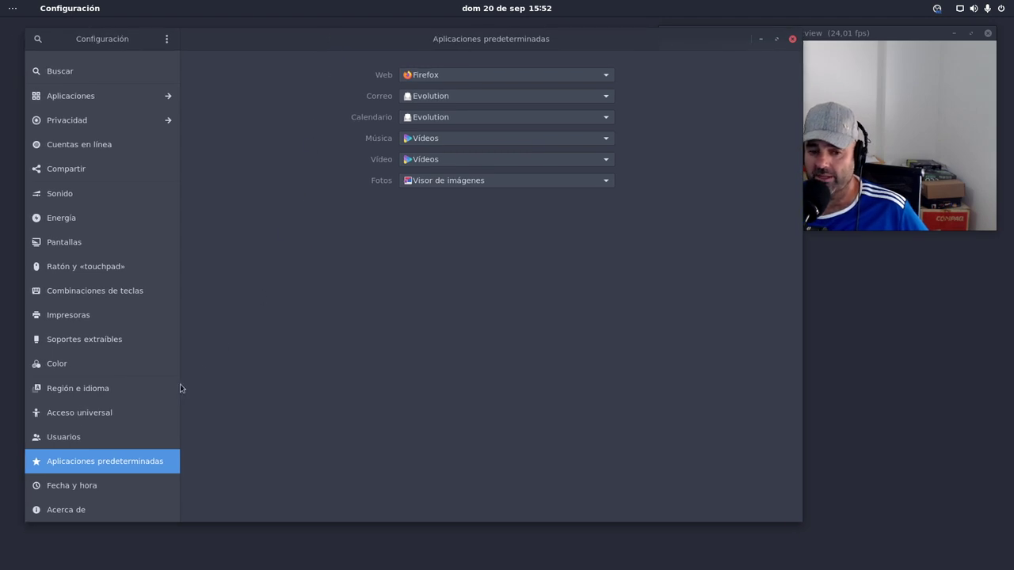
View the Fecha y hora page and the system details under Acerca de, repositioning the settings window
click(88, 487)
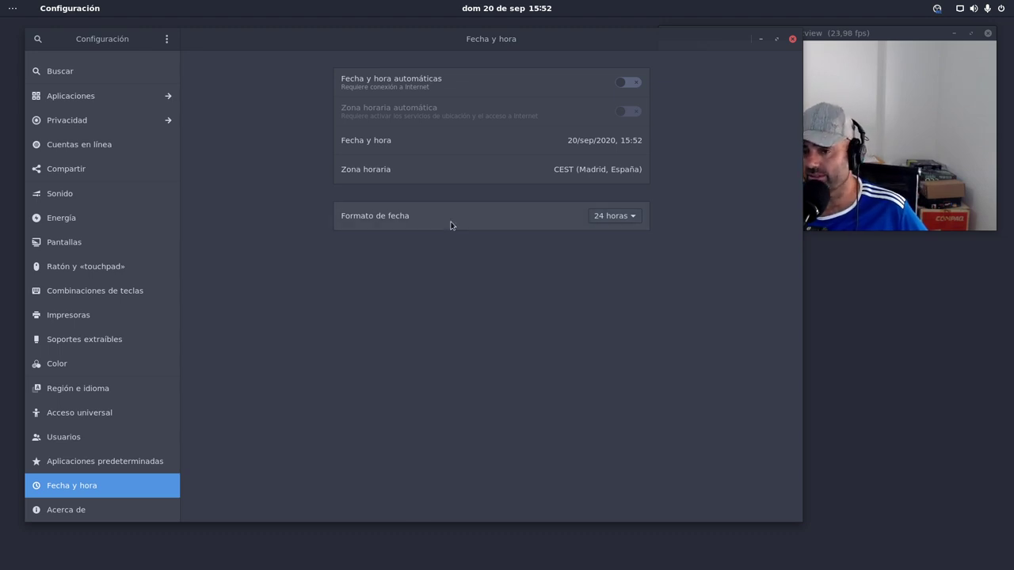
click(89, 507)
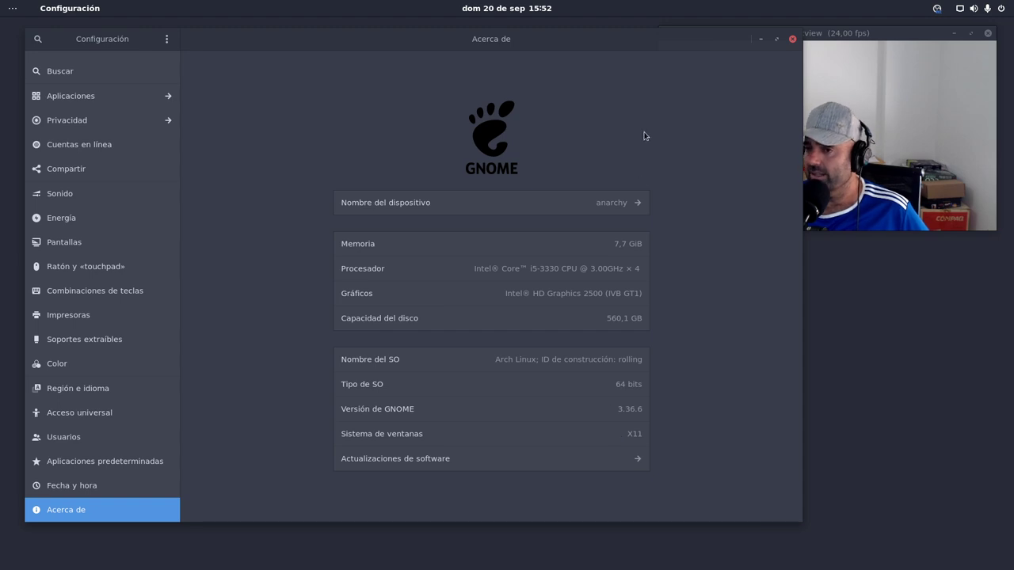
drag(619, 50, 540, 59)
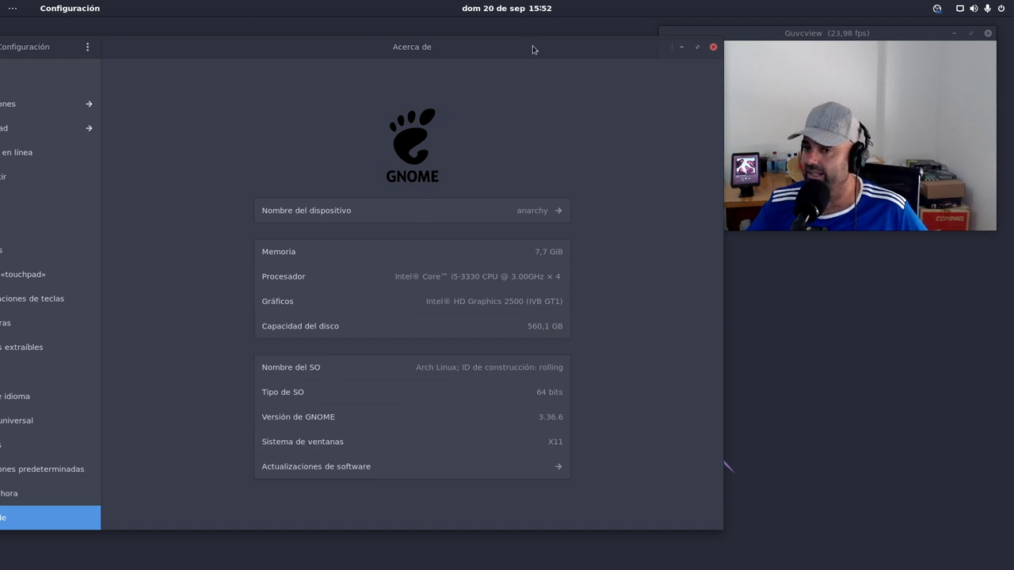
drag(543, 50, 470, 90)
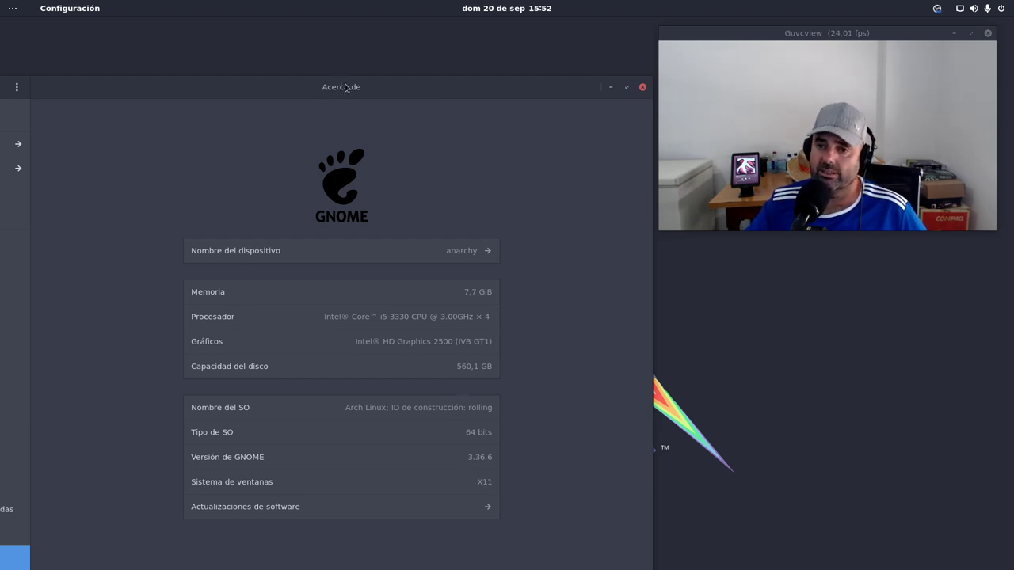
drag(345, 87, 495, 105)
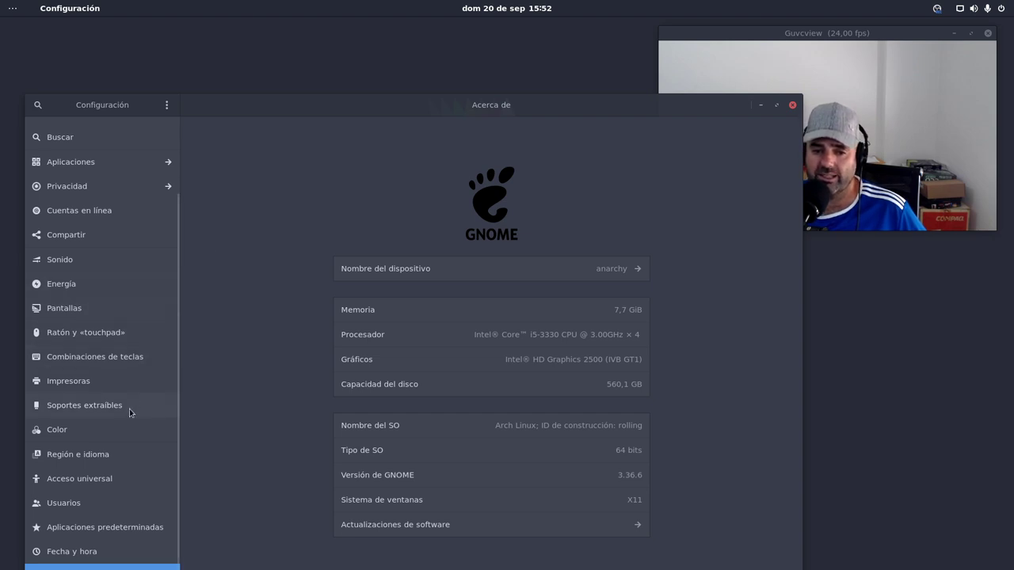
Revisit the Ratón y «touchpad», Combinaciones de teclas and Región e idioma pages, then close the settings
click(107, 338)
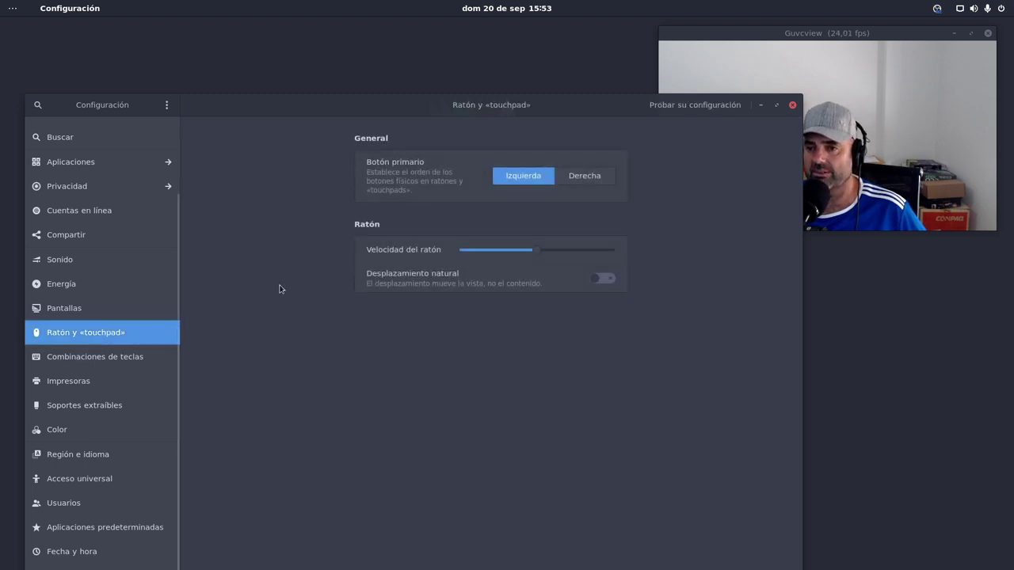
click(130, 358)
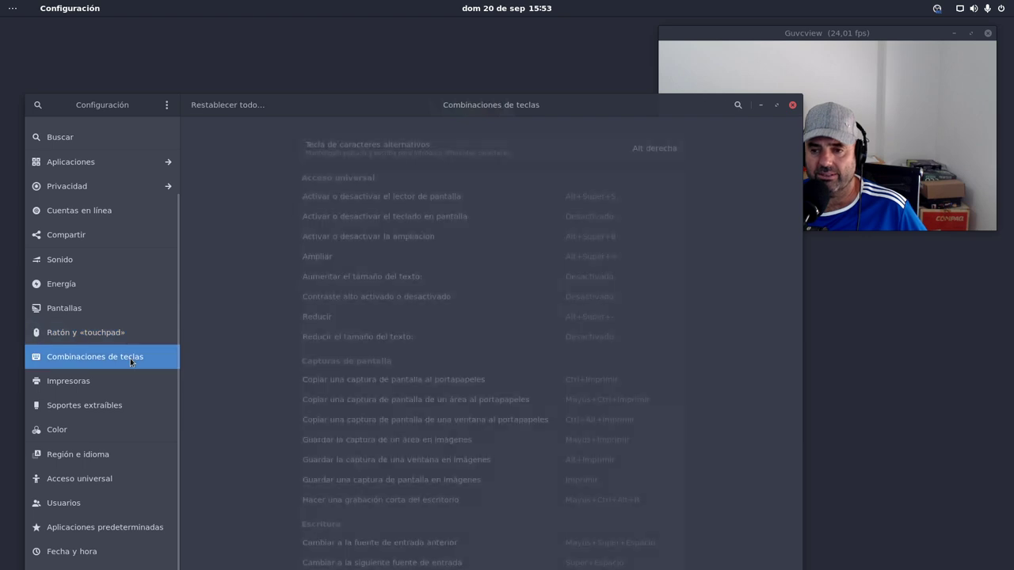
click(116, 451)
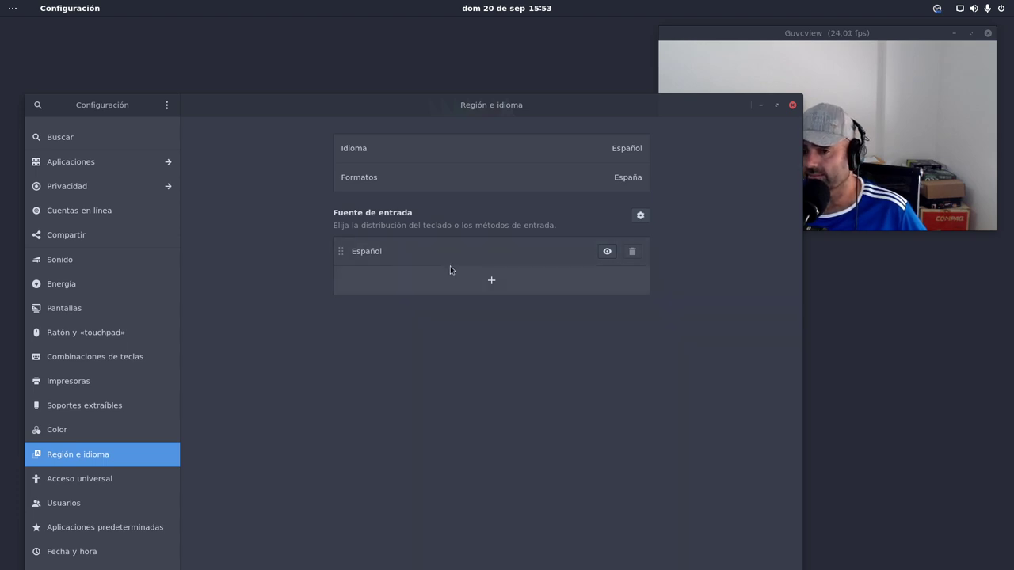
drag(549, 103, 466, 70)
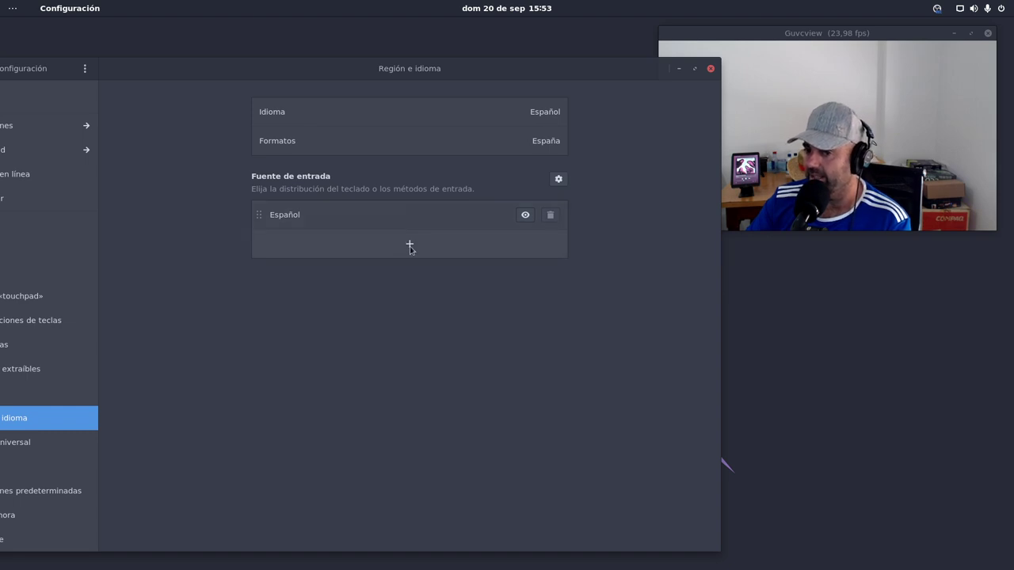
drag(468, 69, 553, 71)
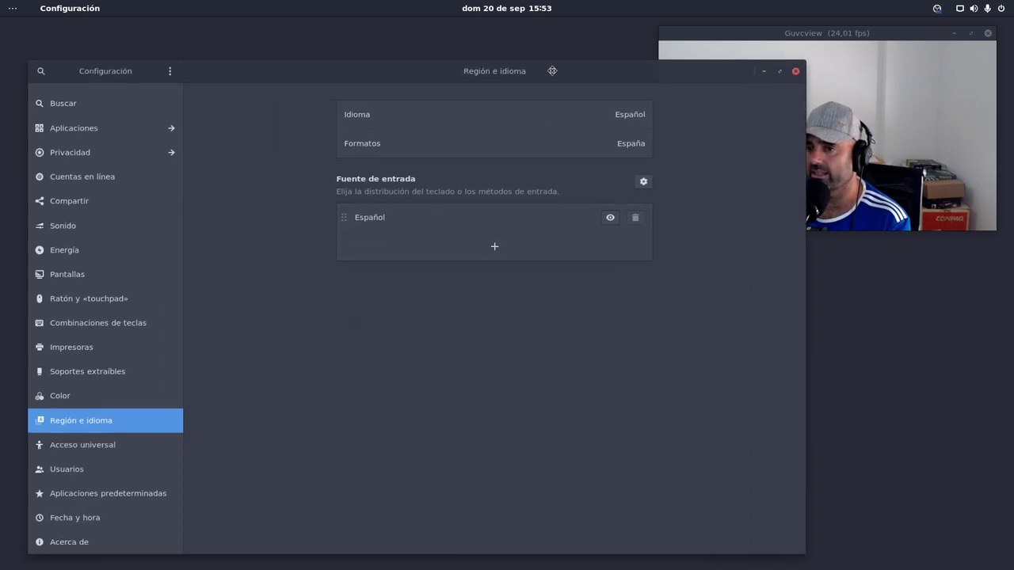
click(796, 71)
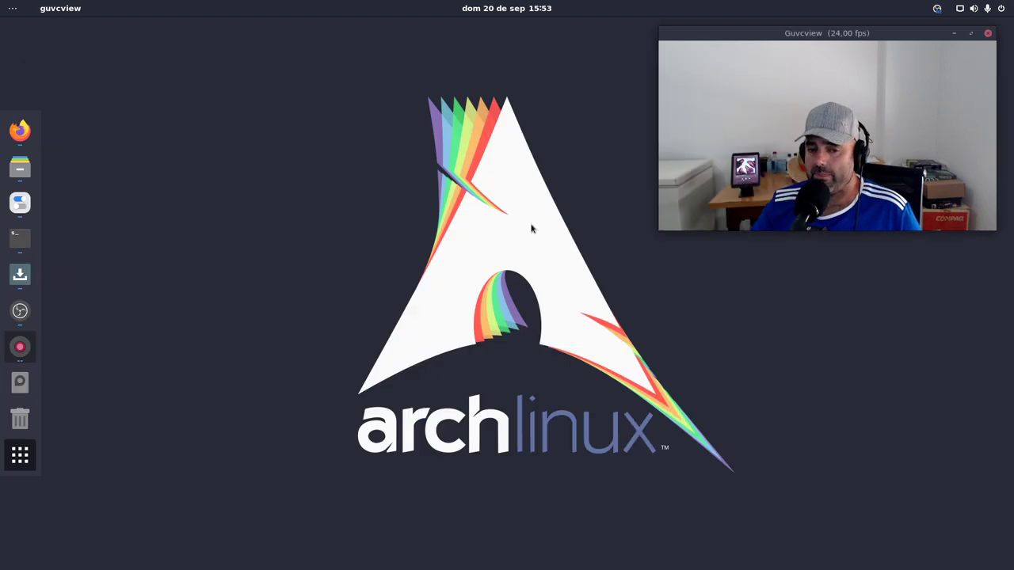
Bring up Añadir/Quitar software, return from the gnome-shell-extensions details to the package list, and move the window lower on the desktop
click(20, 275)
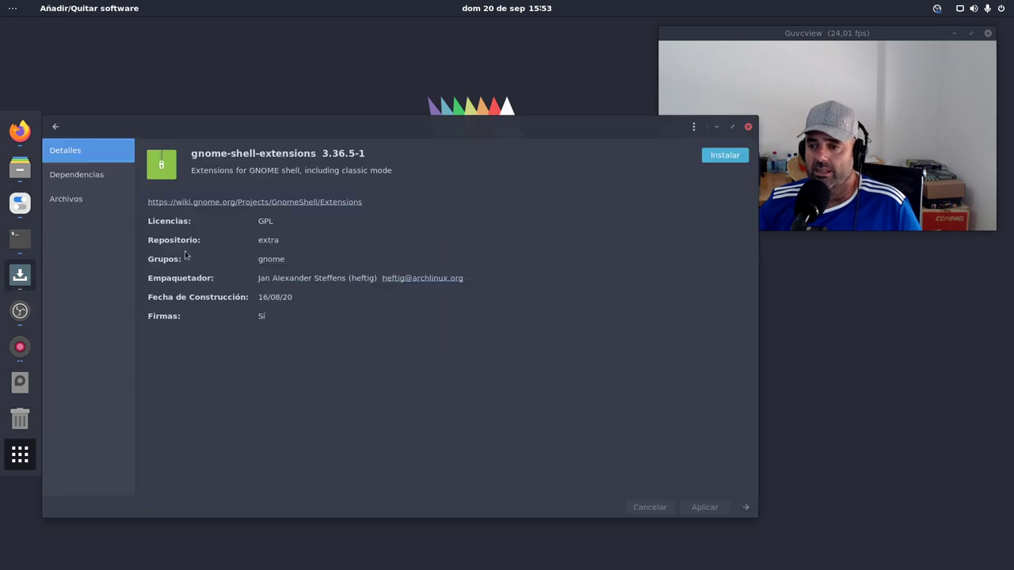
click(56, 125)
drag(226, 125, 258, 261)
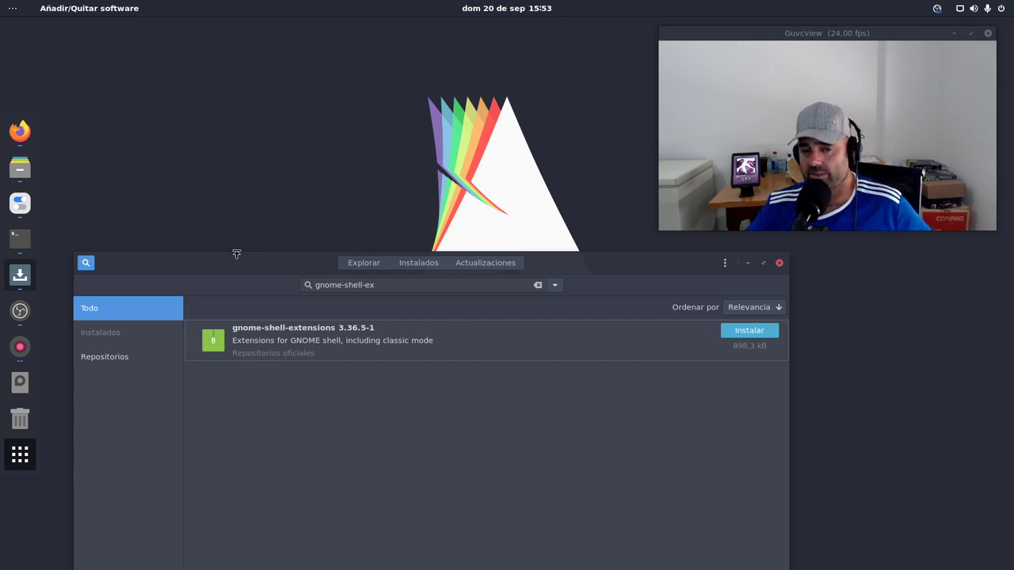
Bring up the terminal with the neofetch output, open a second terminal window, and enlarge and reposition the new window
click(20, 236)
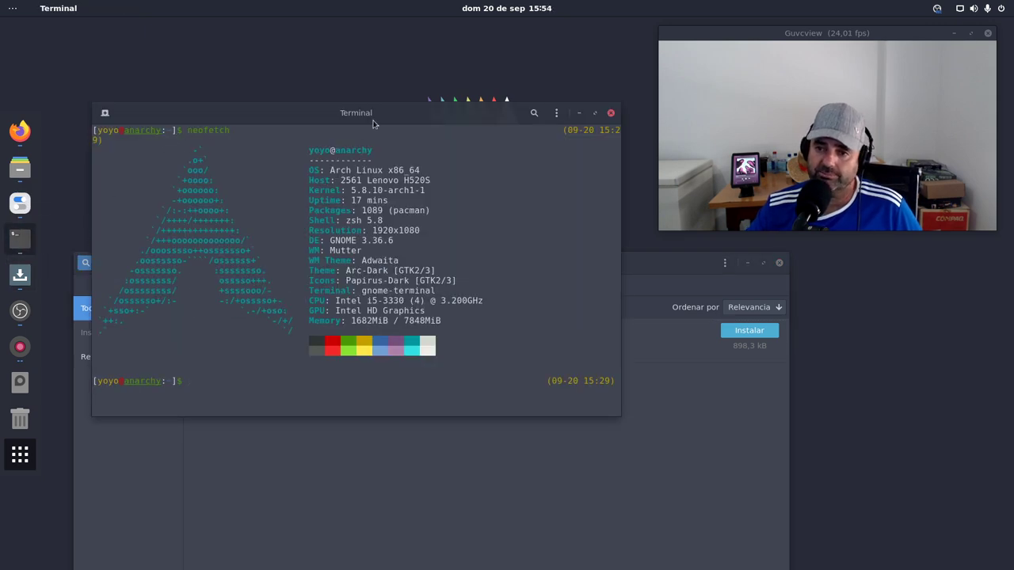
drag(214, 112, 198, 60)
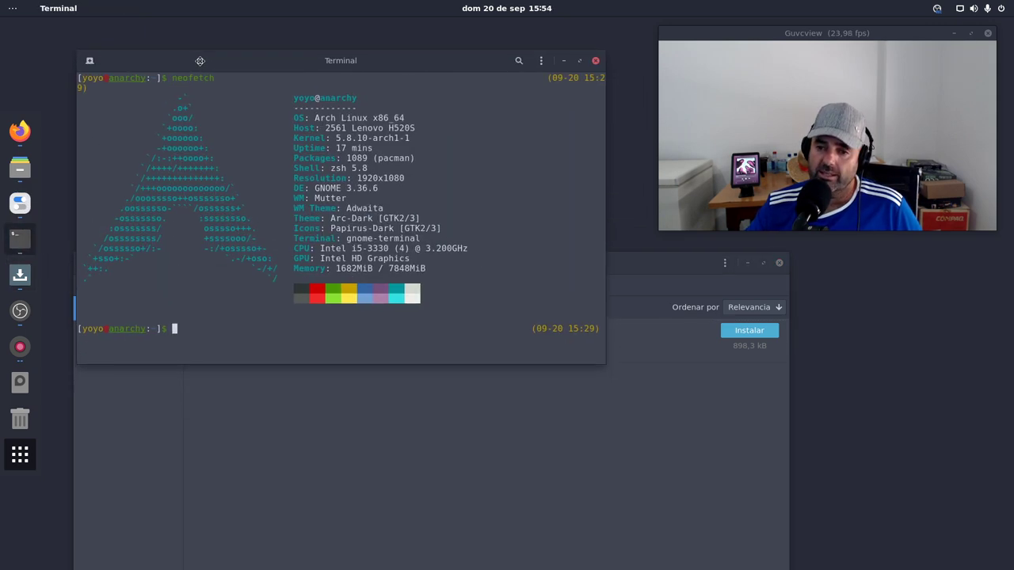
click(67, 10)
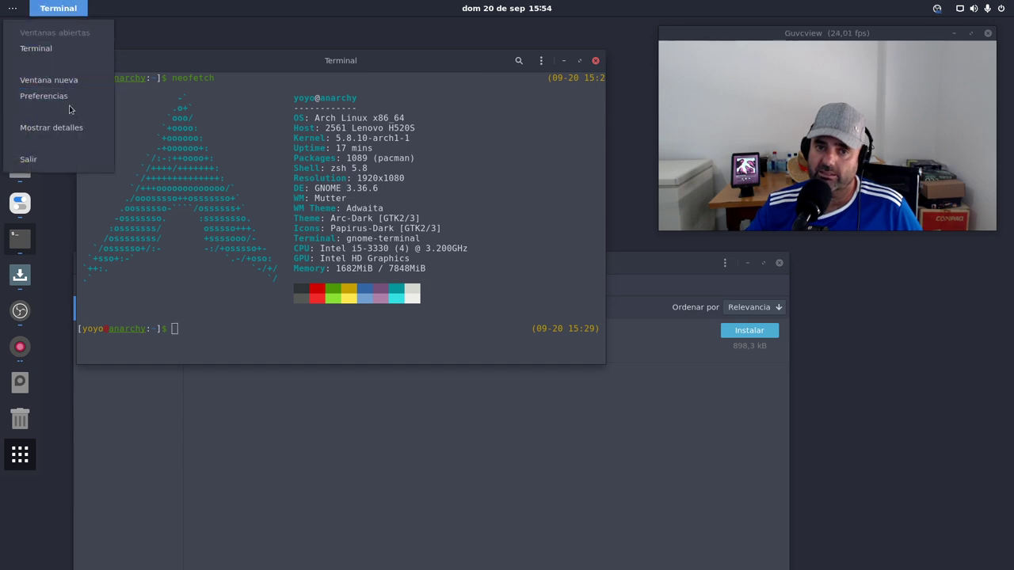
click(74, 80)
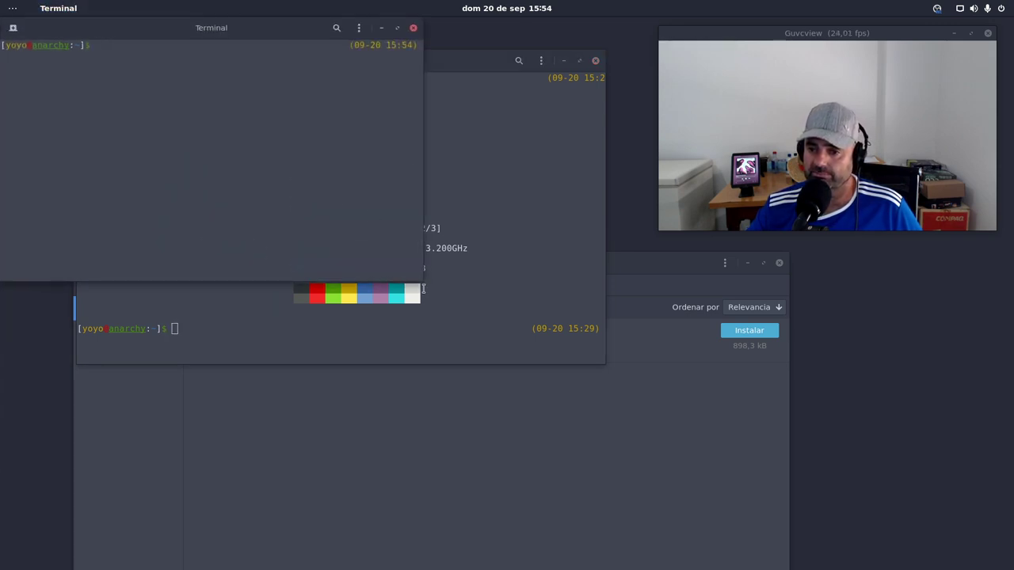
drag(424, 281, 745, 472)
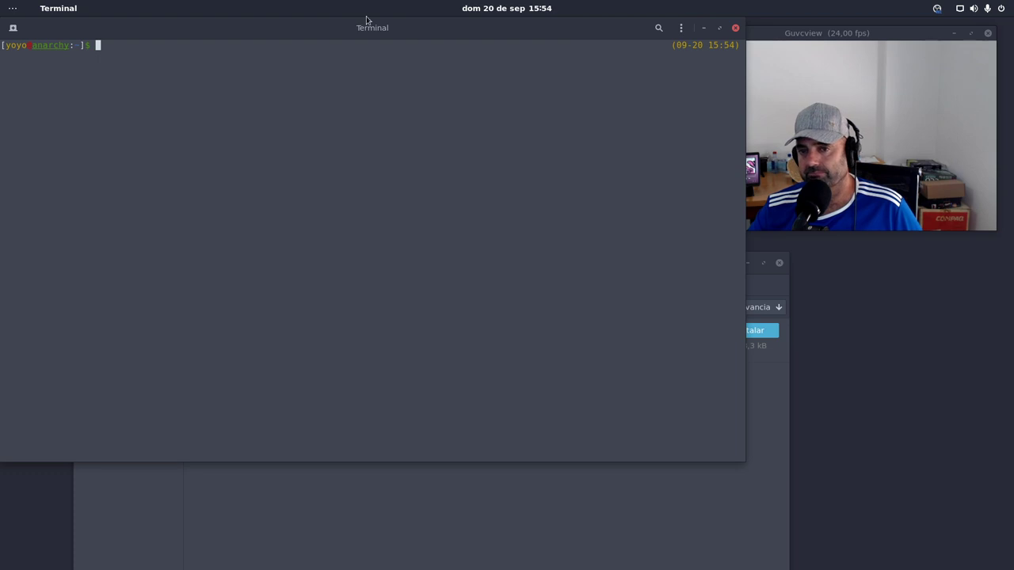
drag(341, 32, 386, 90)
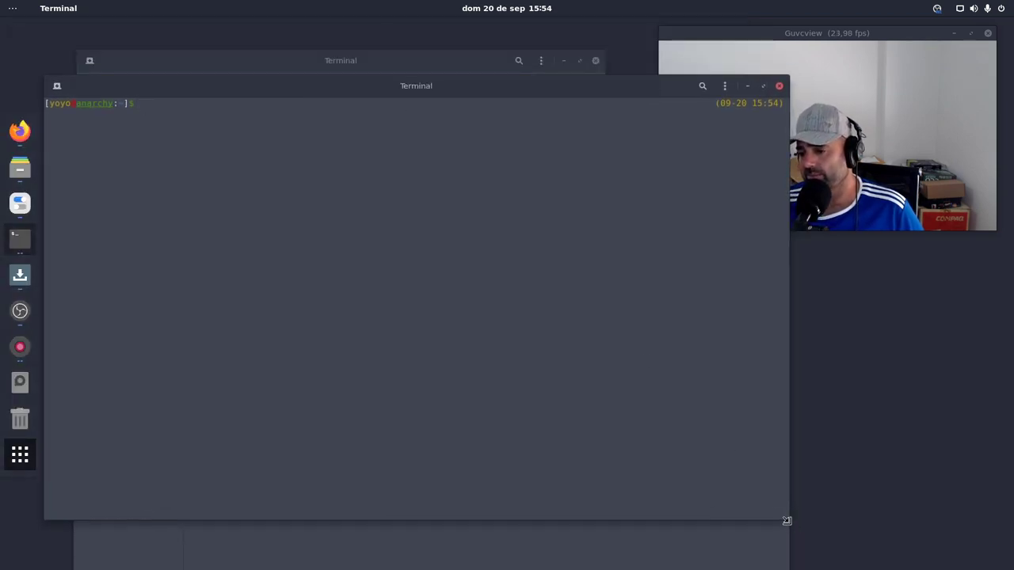
drag(788, 521, 815, 511)
drag(425, 82, 501, 123)
Run bashtop in the new terminal window to review resource usage, then move the window lower on the desktop
text(neofetch)
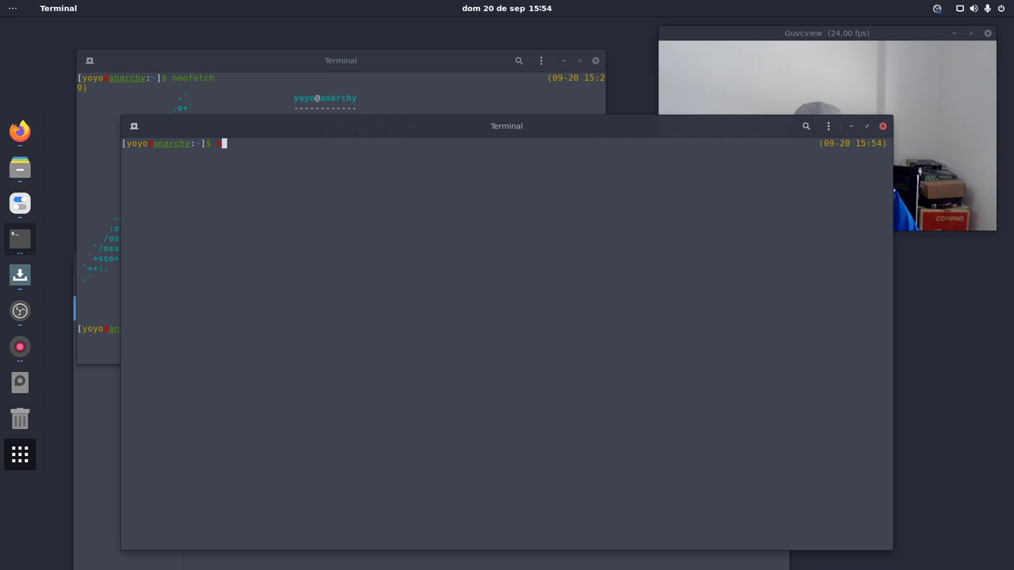
text(op)
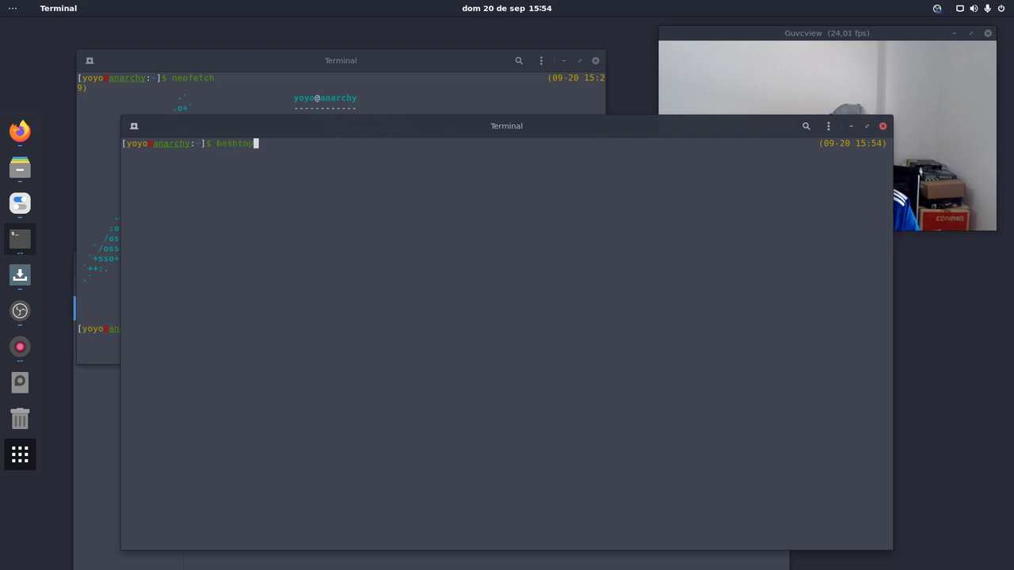
key(Return)
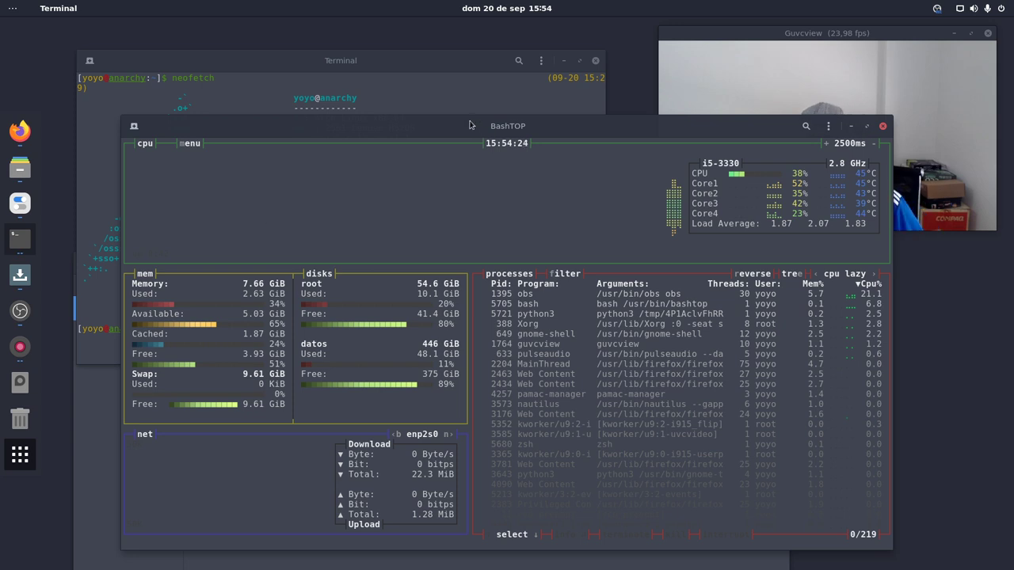
drag(474, 125, 408, 32)
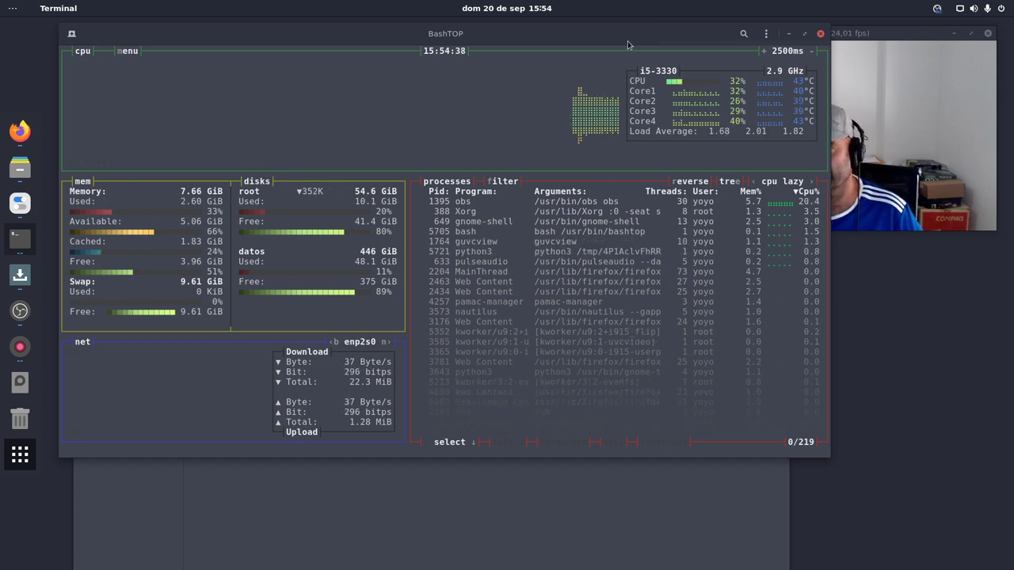
drag(618, 32, 697, 275)
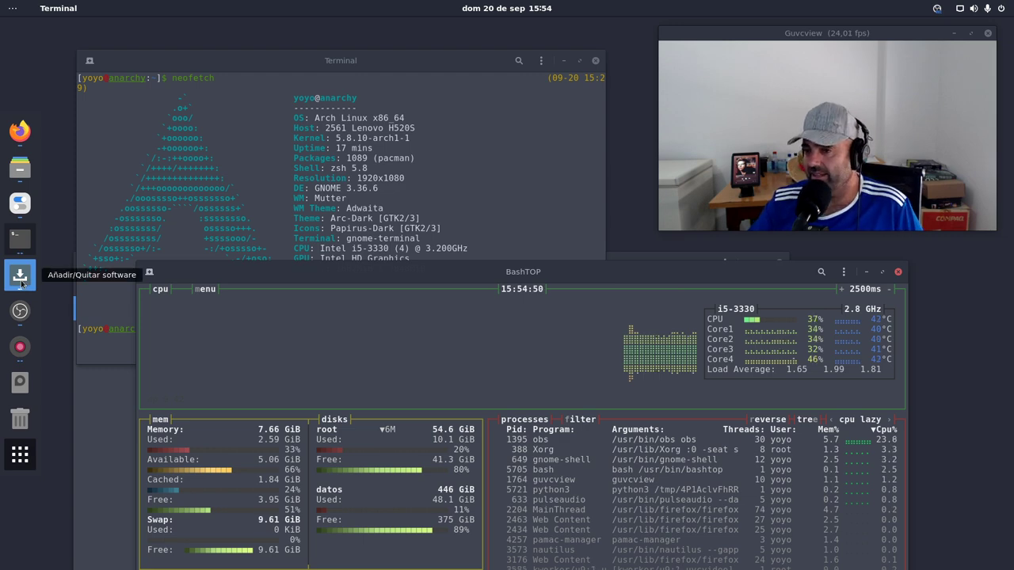
Reposition the BashTOP terminal window on the desktop, then close it and end its running process
drag(328, 280, 295, 229)
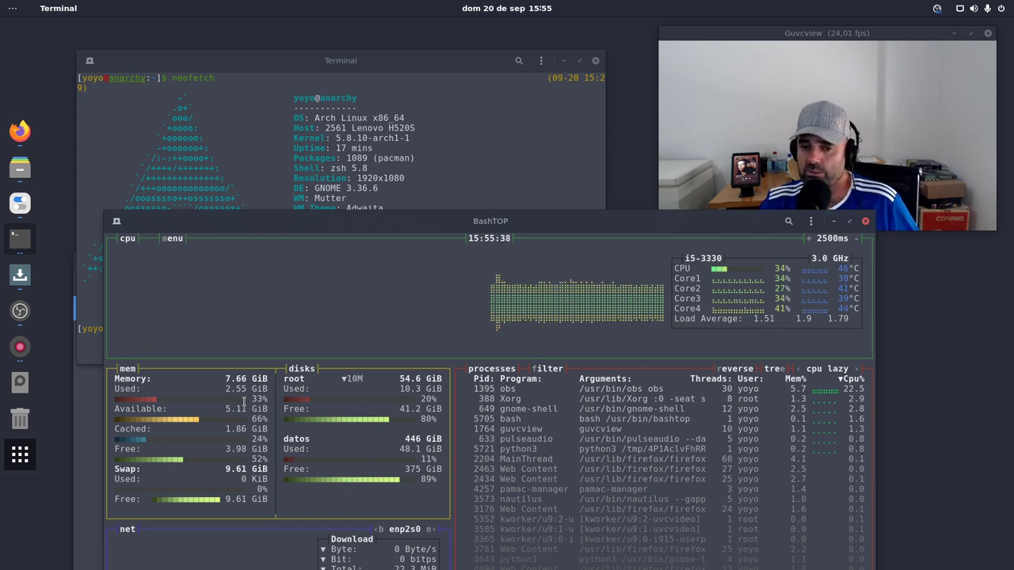
drag(597, 216, 552, 251)
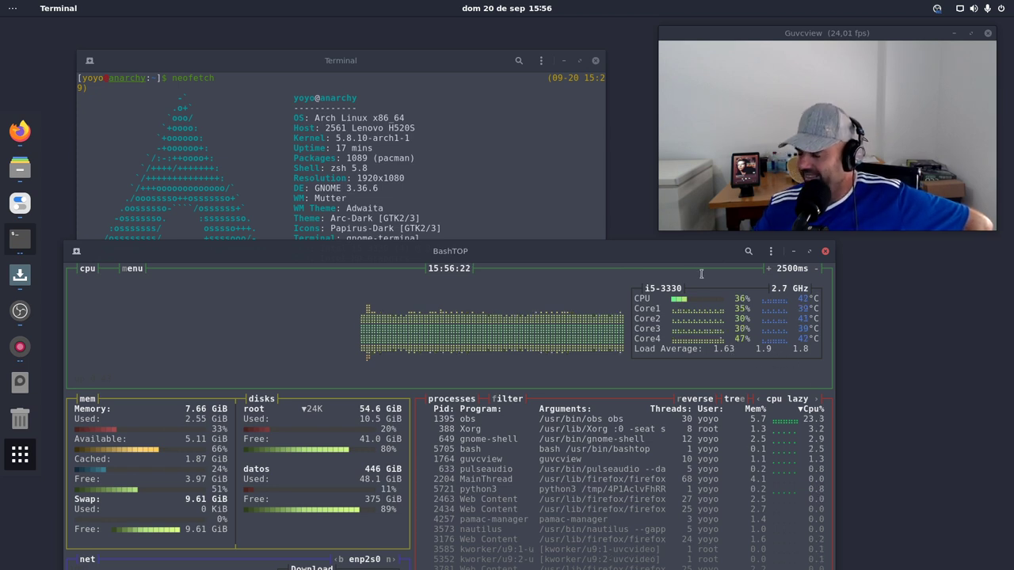
drag(627, 253, 611, 248)
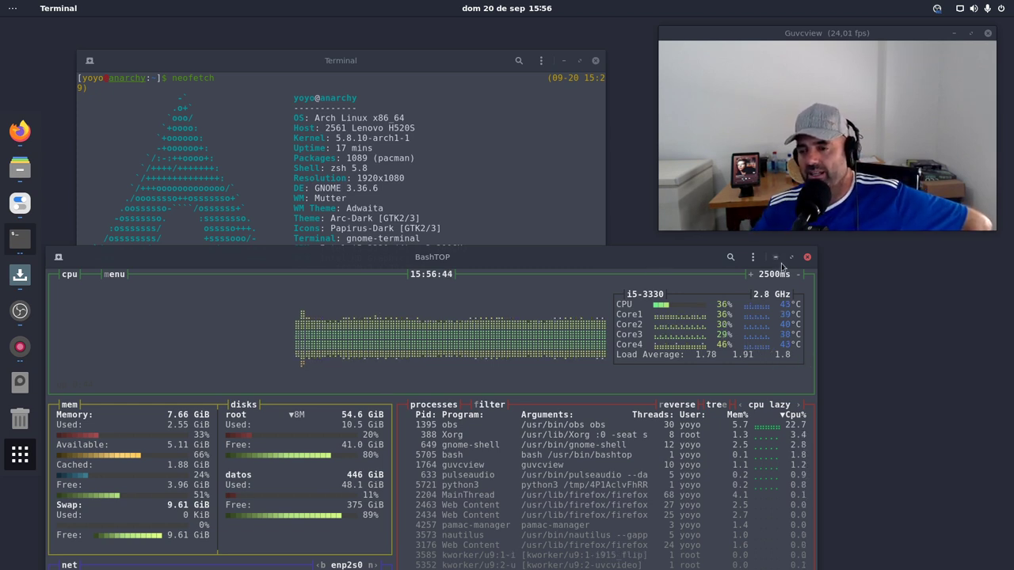
click(807, 259)
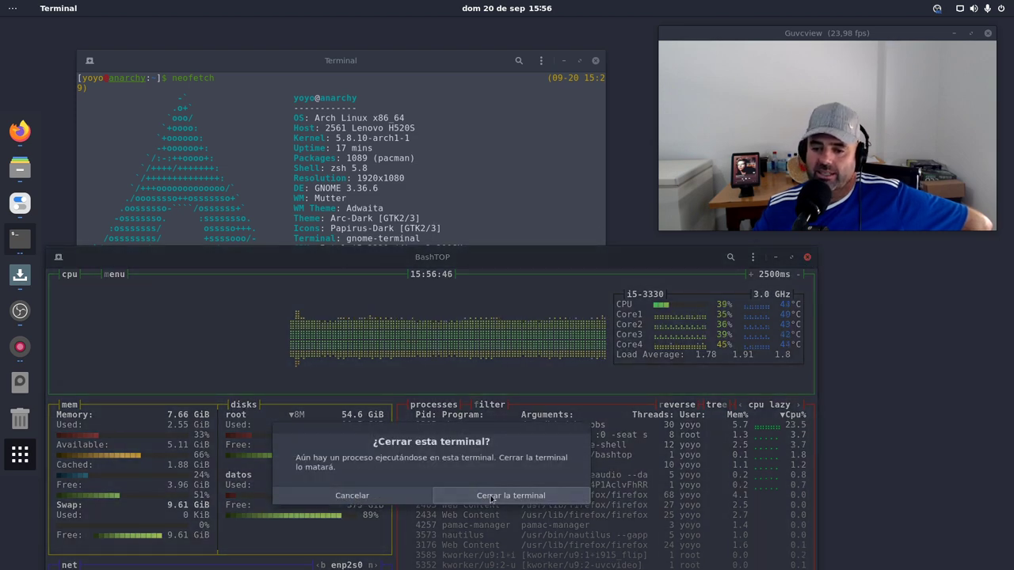
click(491, 496)
Bring Añadir/Quitar software to the front, move its window higher on the desktop, and close it
click(608, 415)
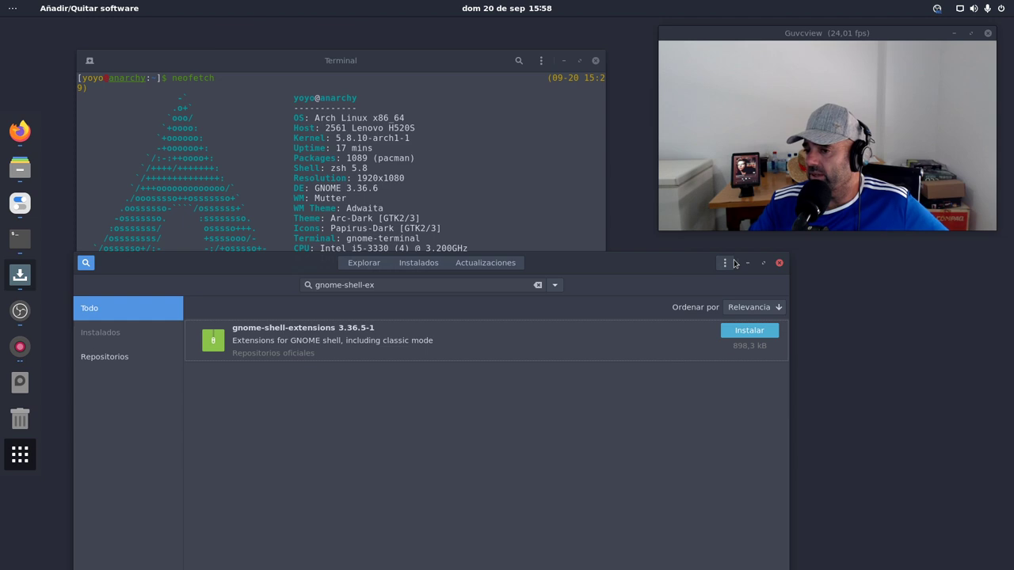
drag(592, 265, 596, 251)
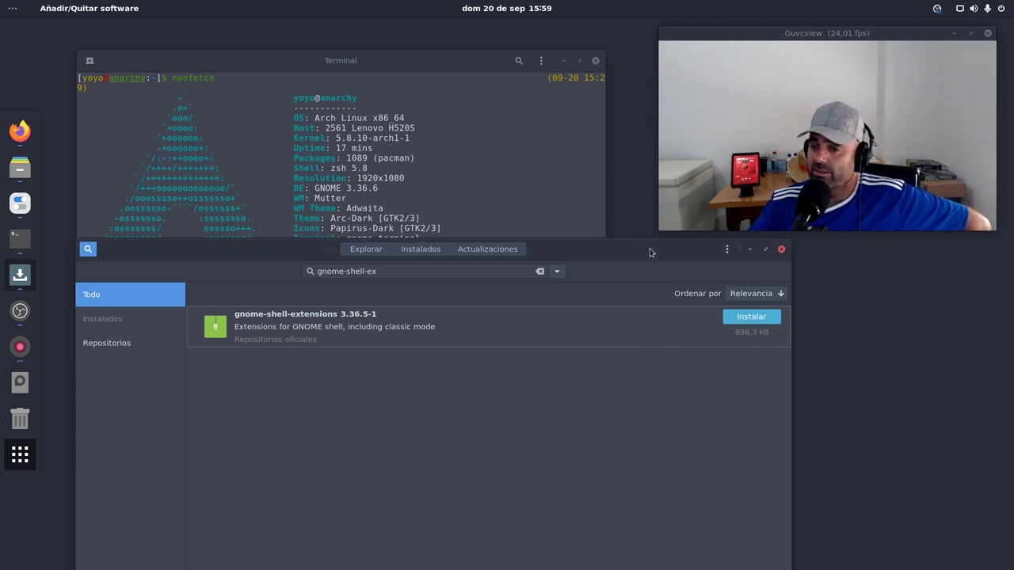
drag(645, 252, 632, 156)
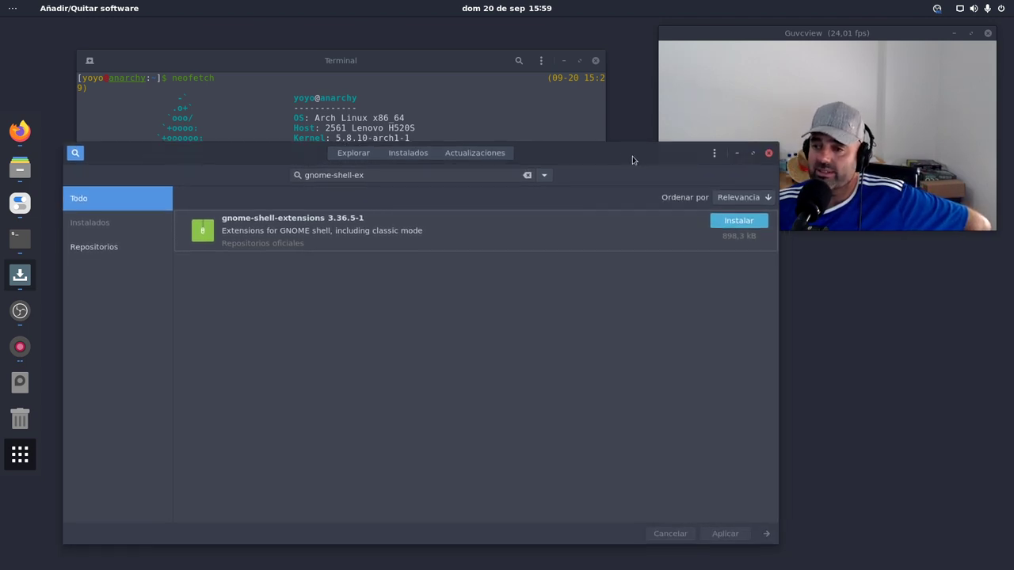
click(768, 153)
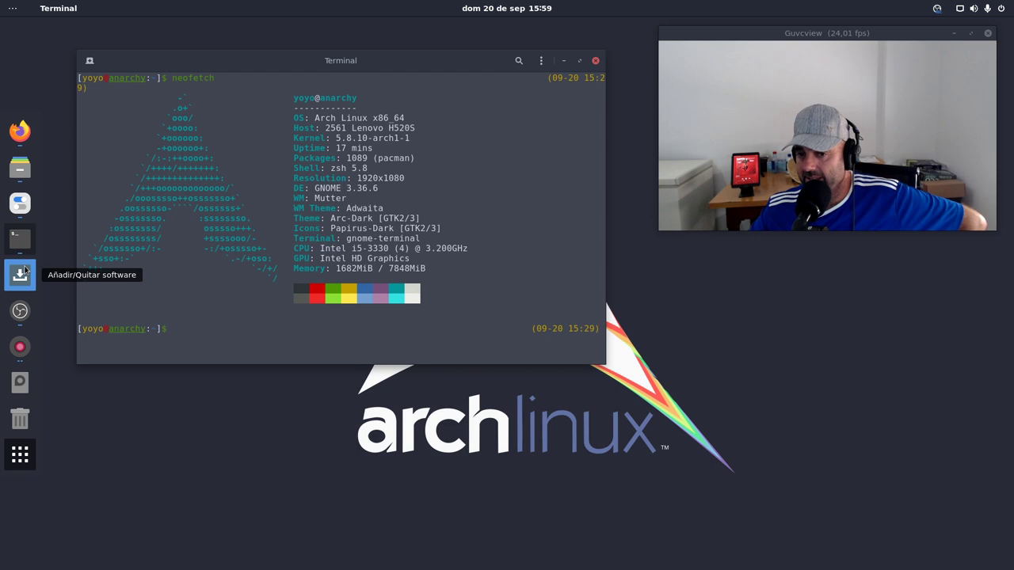
Open the Dash to Dock settings from the Retoques extensions list, look through their pages up to Acerca de, and close them
click(20, 206)
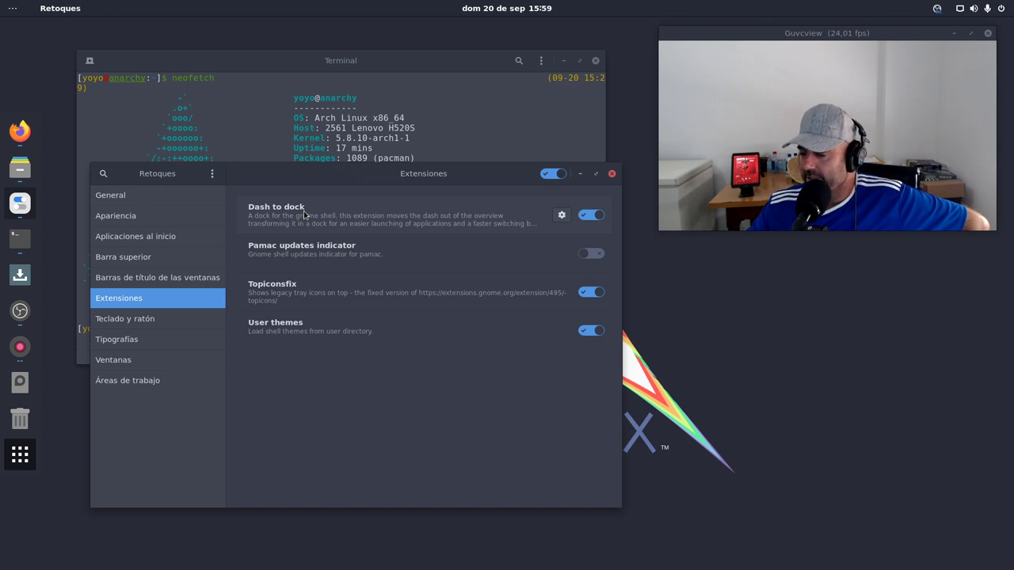
click(560, 215)
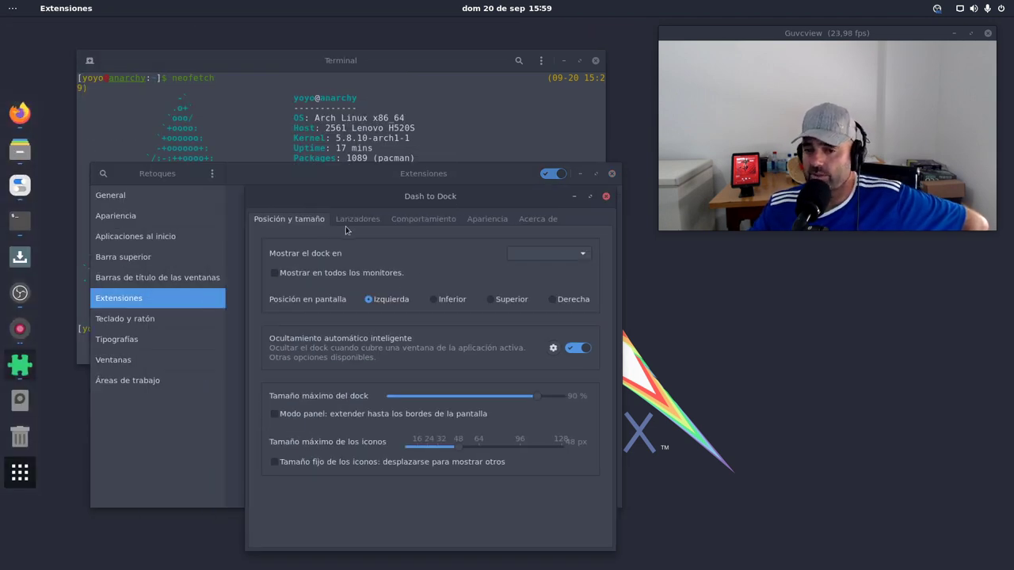
click(357, 221)
click(413, 221)
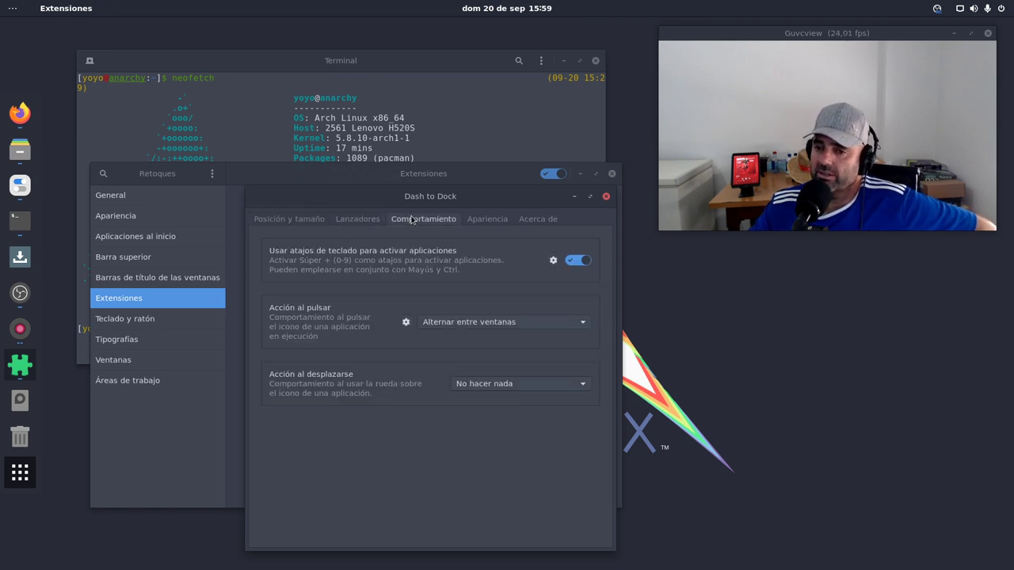
click(475, 222)
click(527, 221)
click(606, 196)
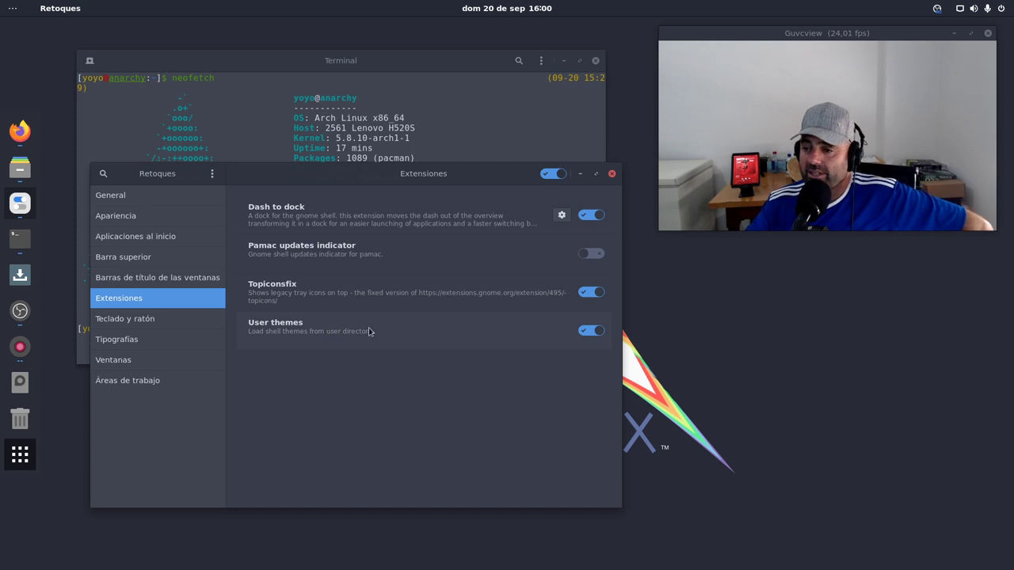
Review the Barras de título de las ventanas page in Retoques, move the window lower on the desktop, and close it
click(165, 279)
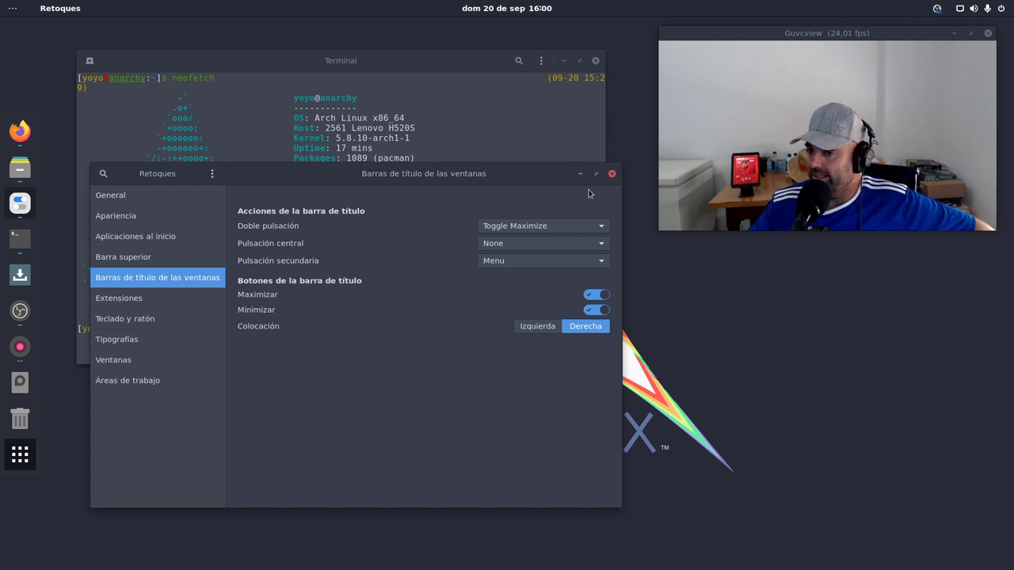
drag(560, 181, 574, 243)
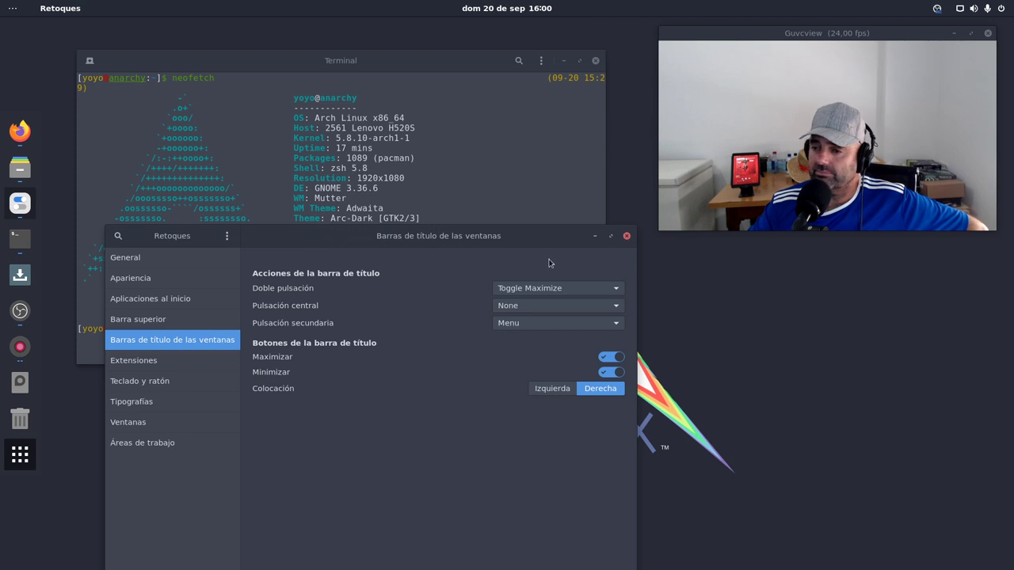
drag(530, 236, 570, 415)
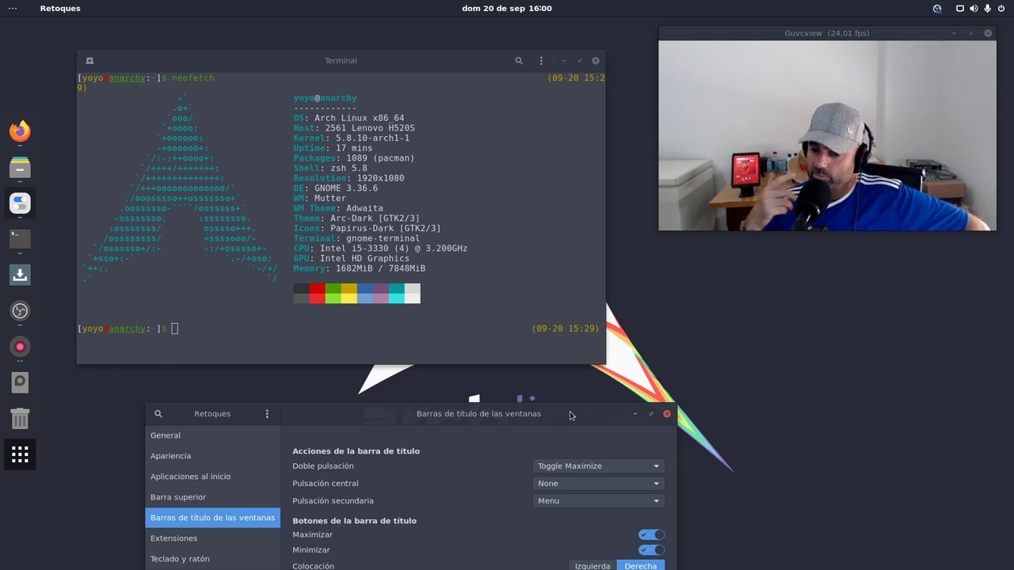
drag(525, 415, 499, 302)
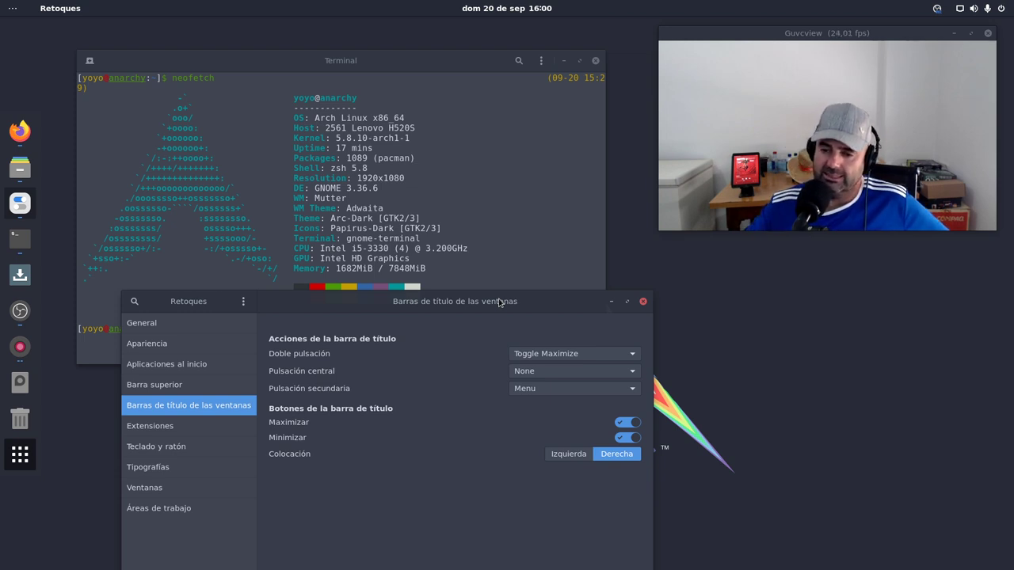
click(642, 301)
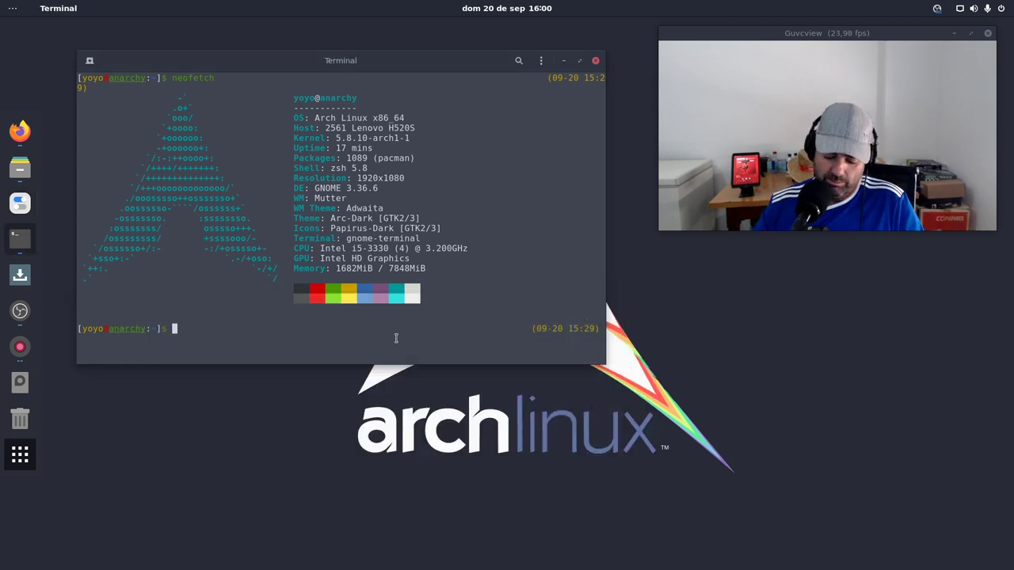
Run sudo pacman -Syyu in the terminal to start a full system update, entering the sudo password
text(sudo)
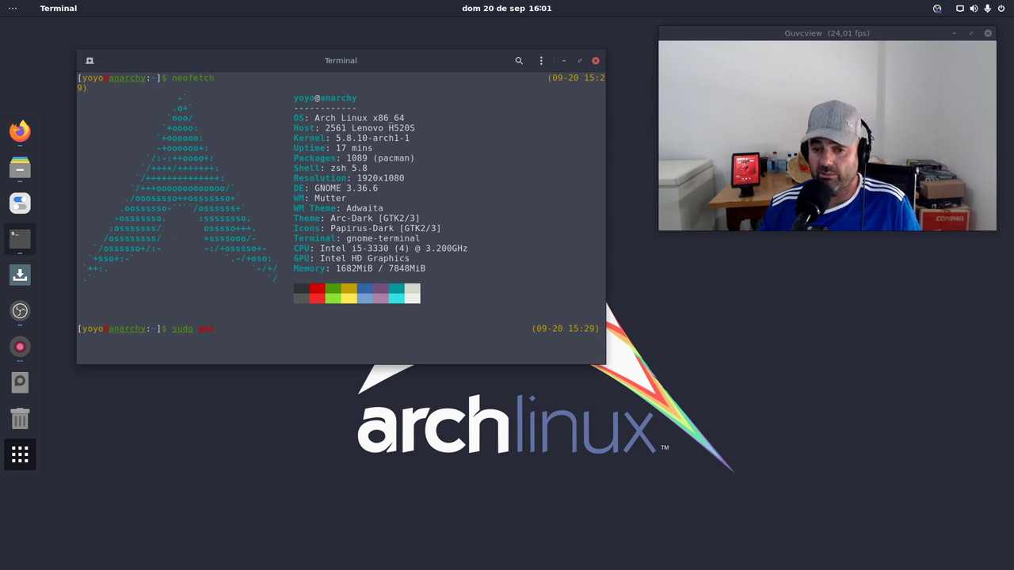
text(pacman )
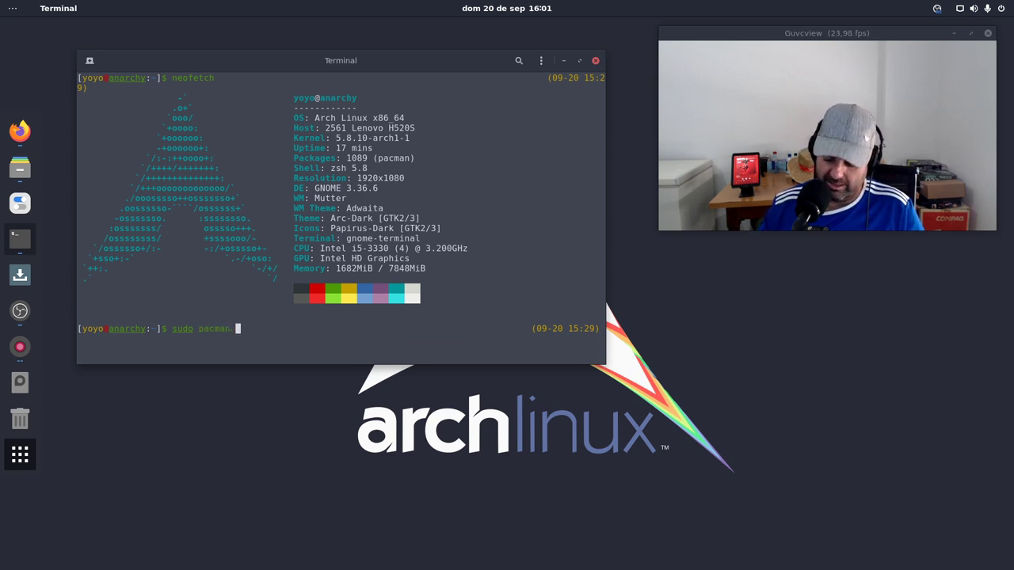
text(-Syyu)
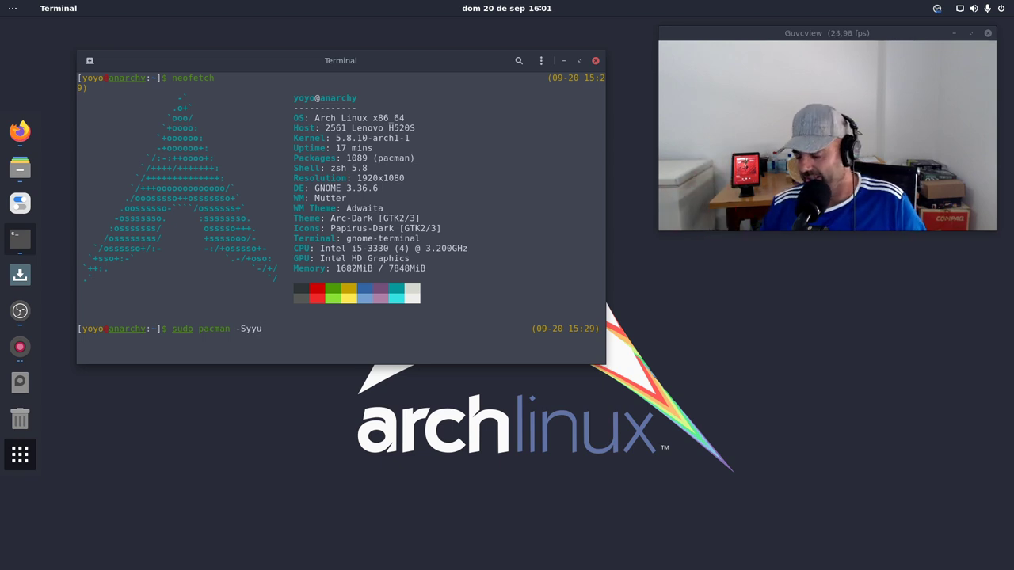
key(Return)
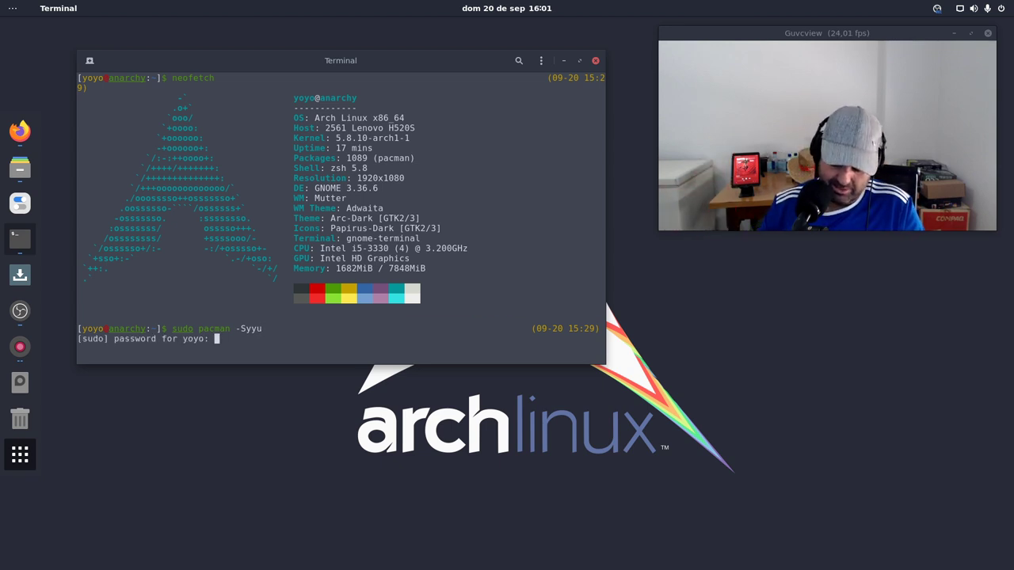
key(Return)
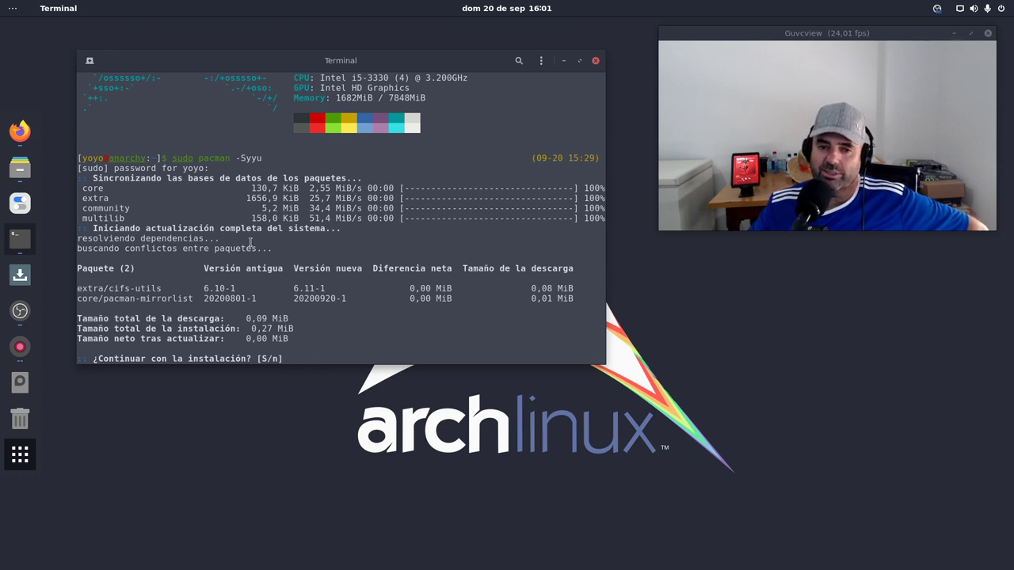
Highlight the synchronized repositories and the cifs-utils and pacman-mirrorlist packages in the pacman output, then clear the selection
drag(125, 217, 74, 186)
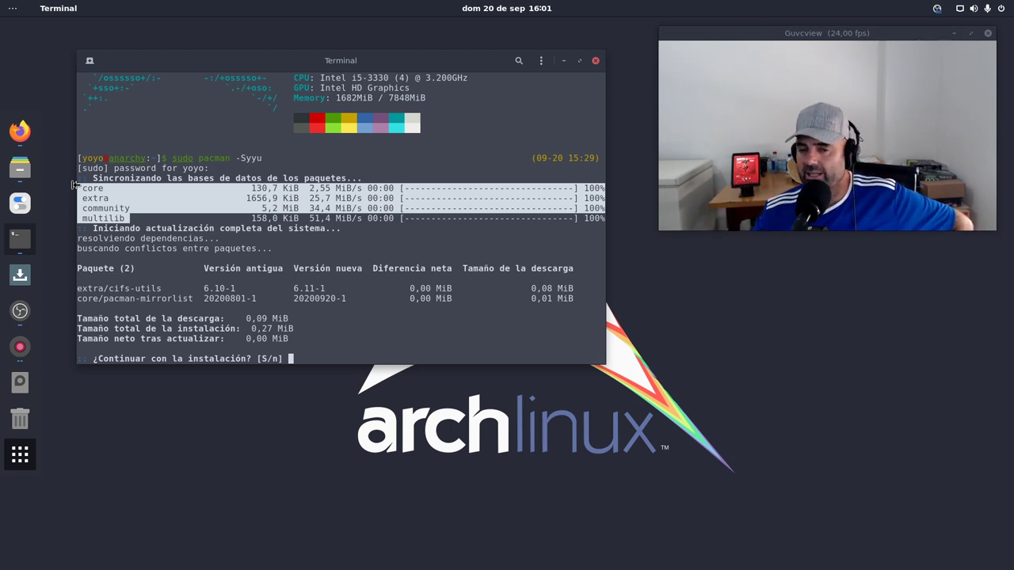
click(148, 218)
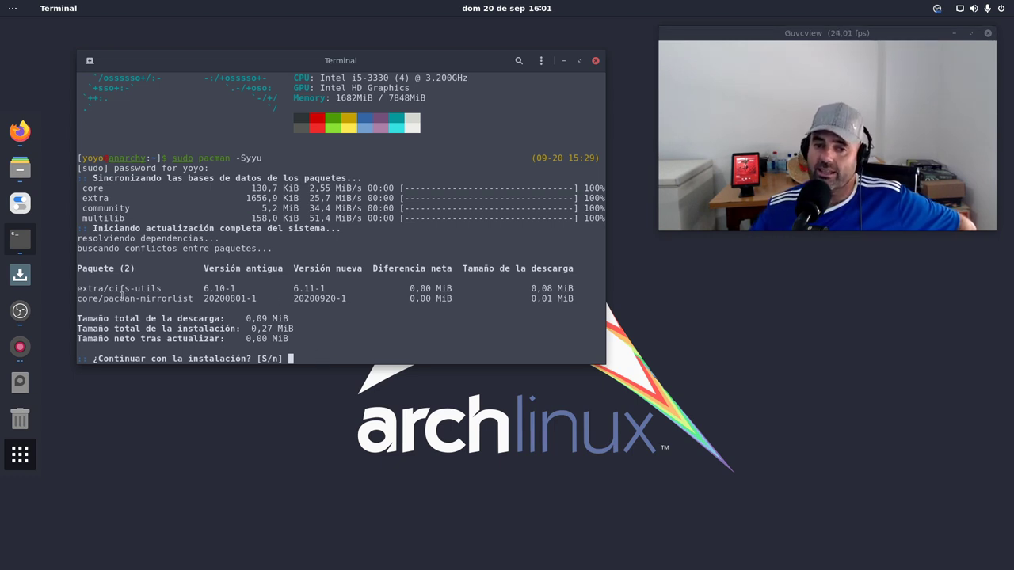
drag(167, 290, 75, 288)
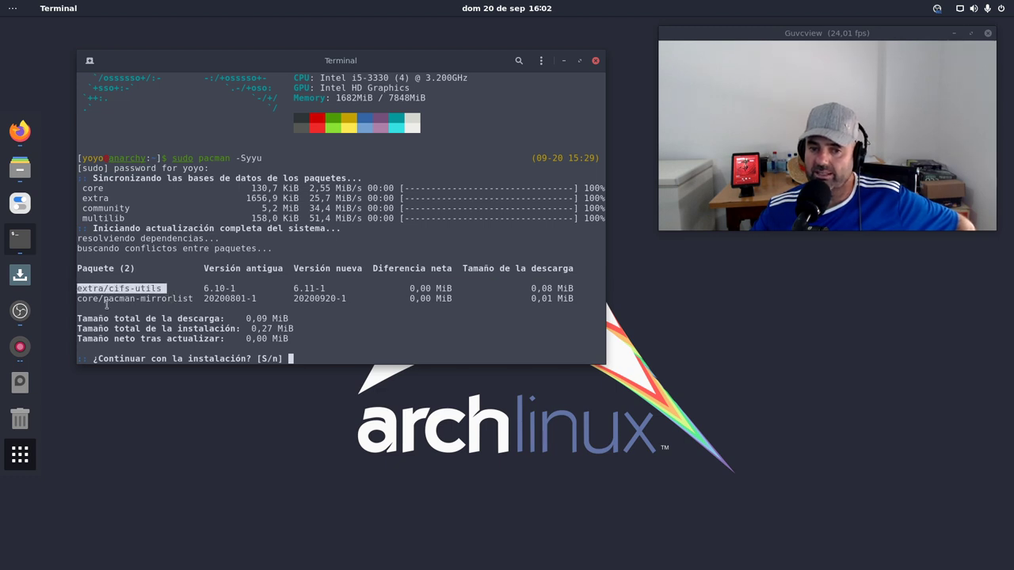
drag(192, 299, 82, 296)
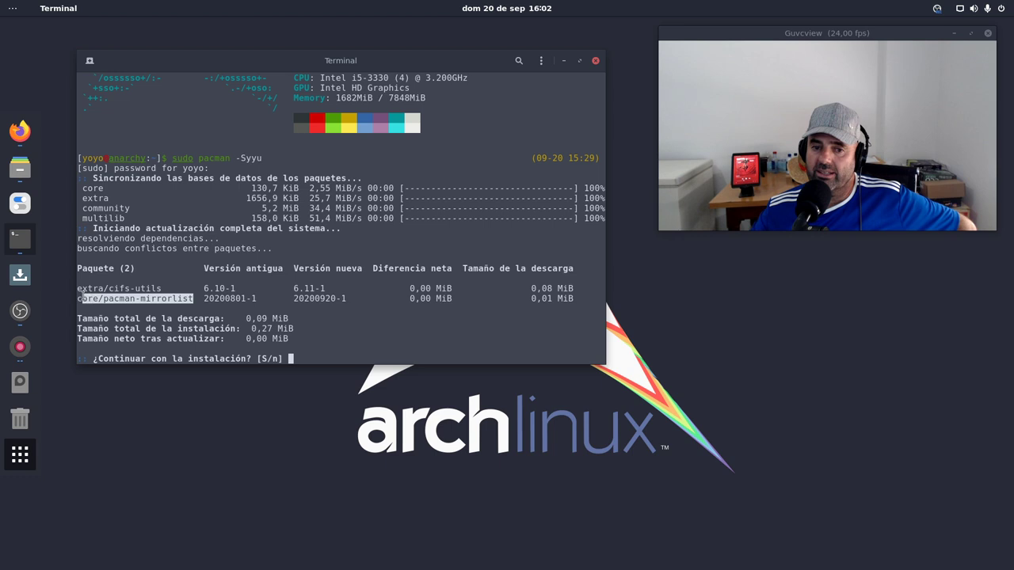
click(312, 349)
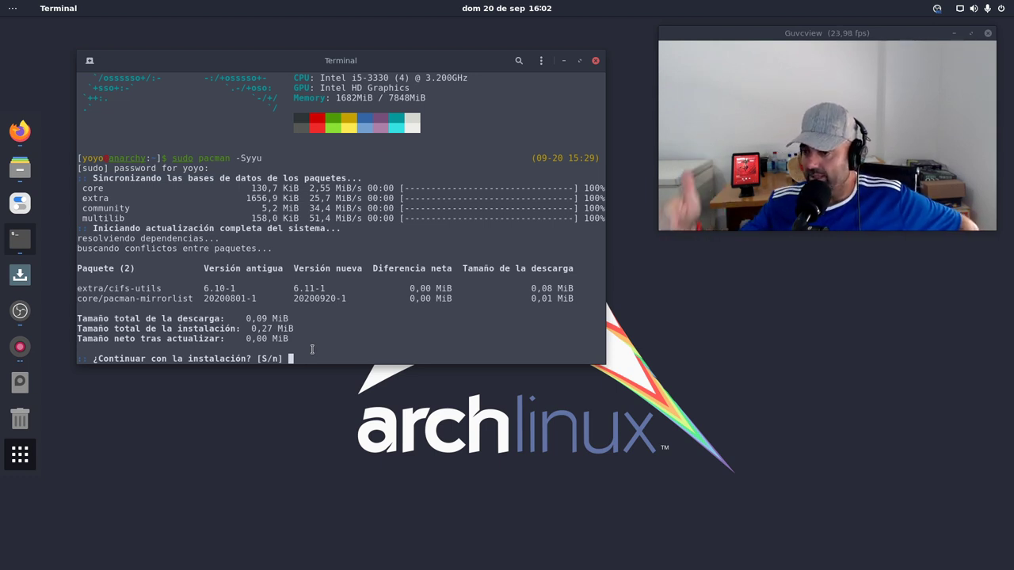
Bring up Archivos, move its window away from the desktop's upper edge, and open Equipo from Otras ubicaciones
click(19, 167)
drag(307, 70, 457, 174)
click(314, 345)
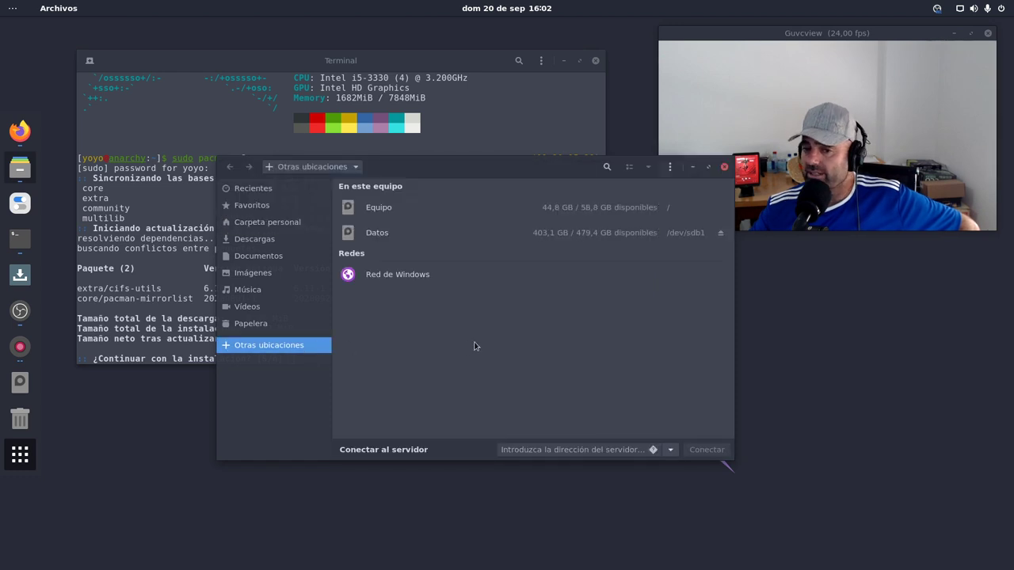
click(475, 207)
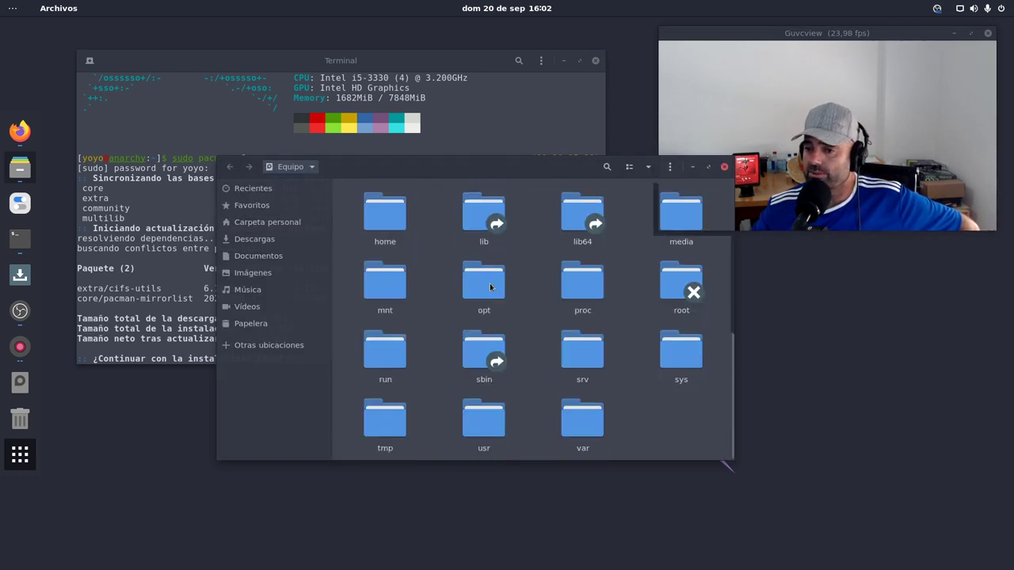
Look inside the usr folder and return to Equipo, then move the file manager window higher and make it taller
scroll(498, 297, up, 1)
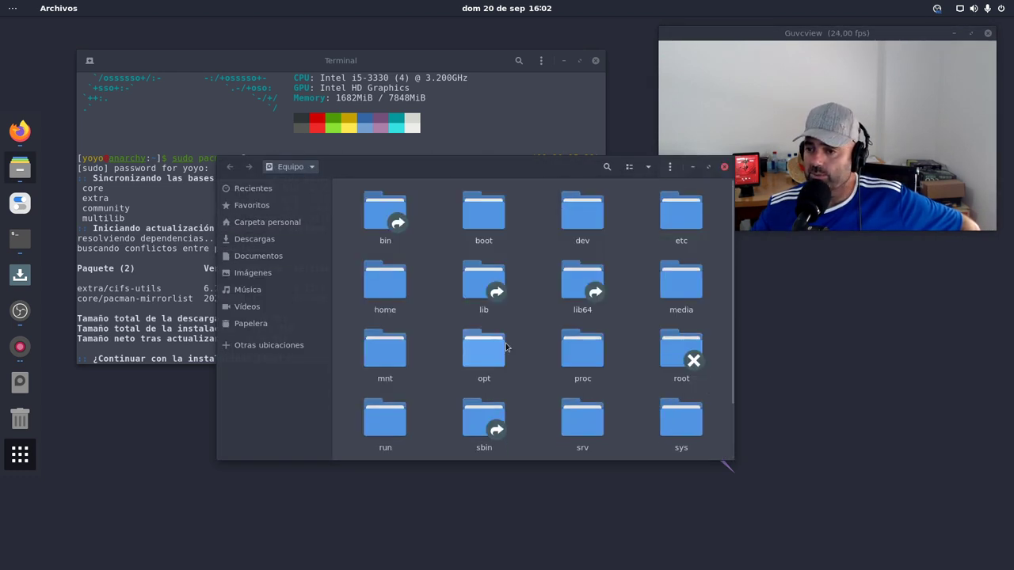
scroll(506, 346, down, 1)
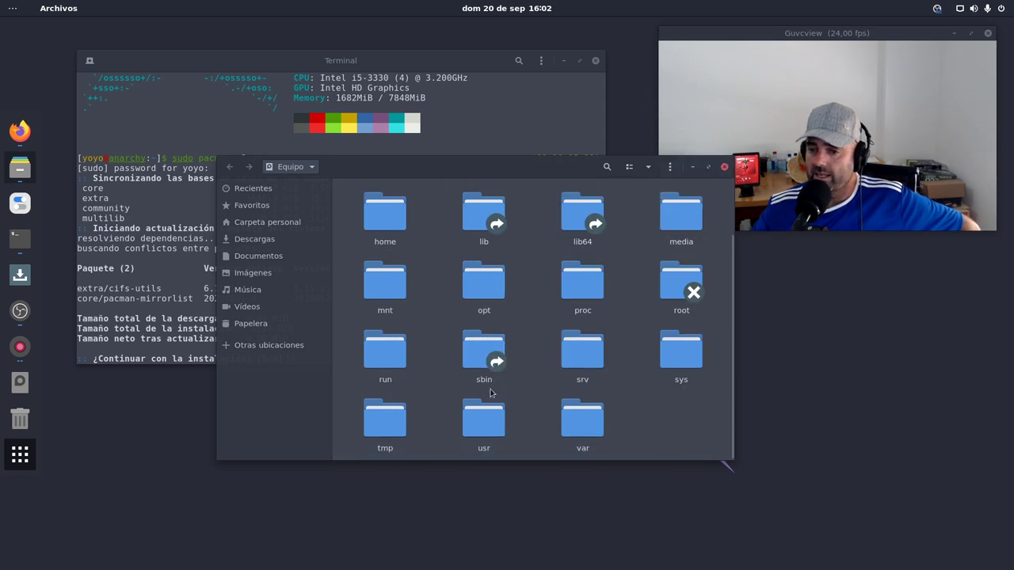
double_click(486, 426)
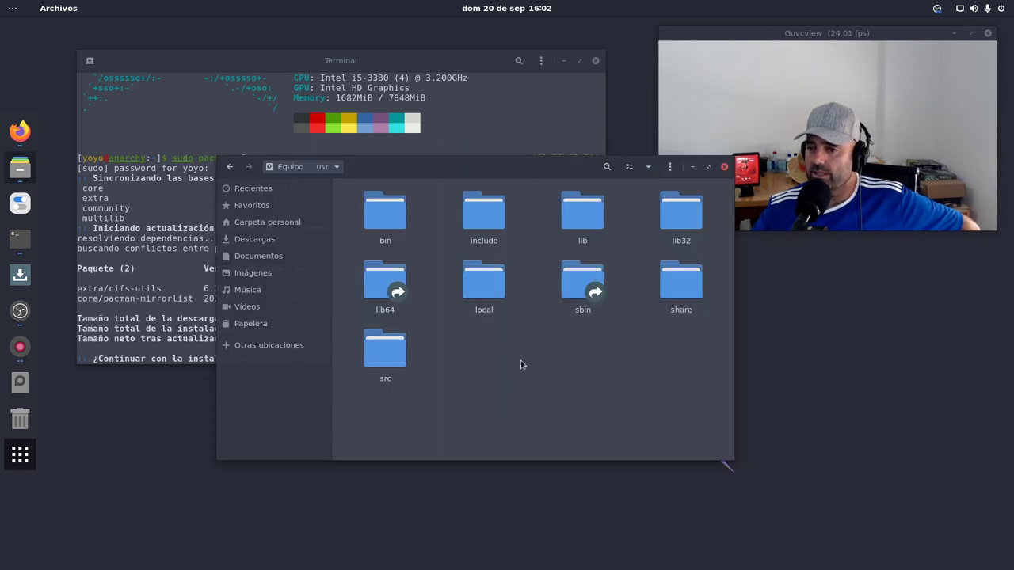
click(230, 166)
scroll(487, 332, up, 2)
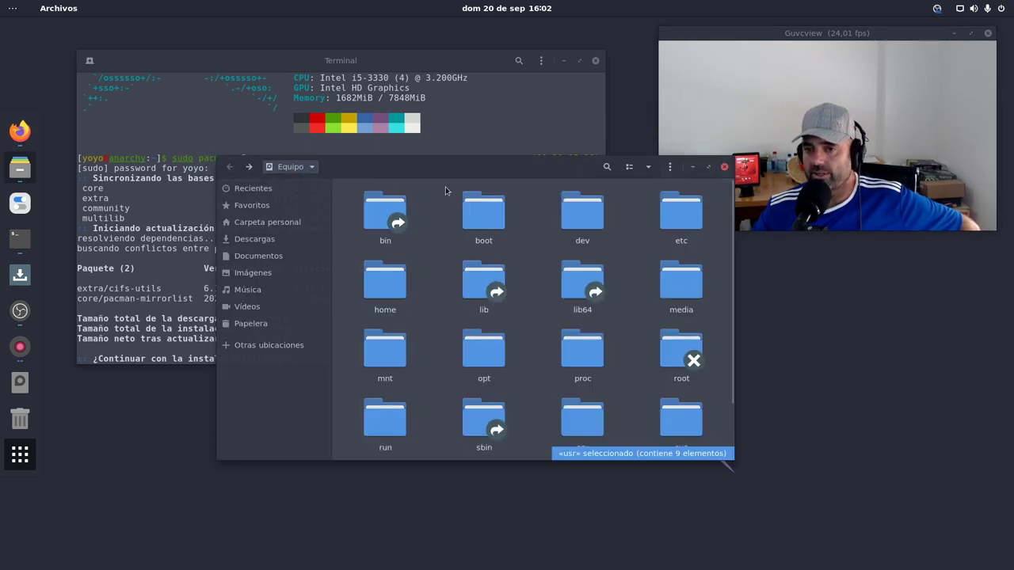
drag(431, 155, 394, 107)
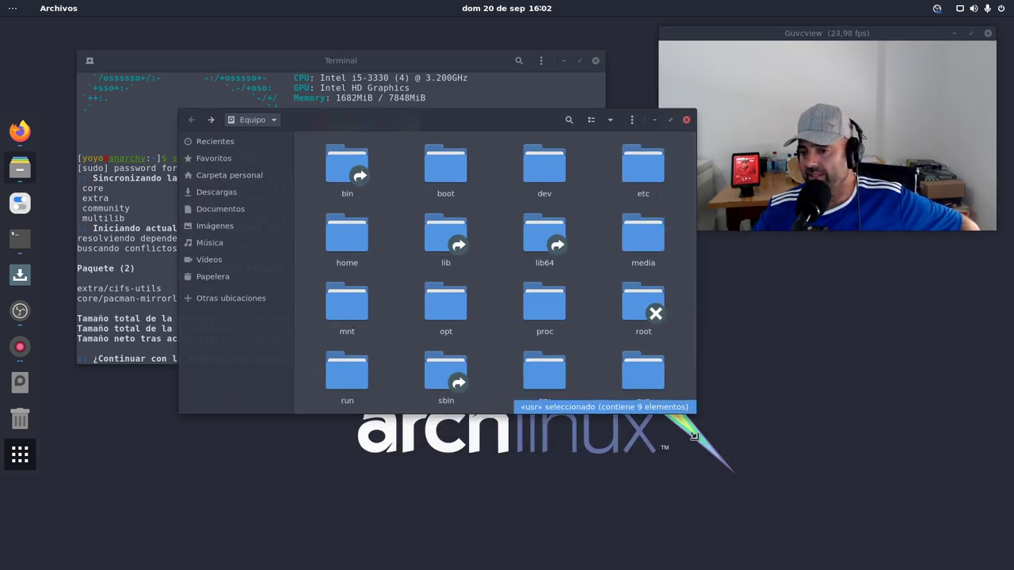
drag(692, 426, 670, 553)
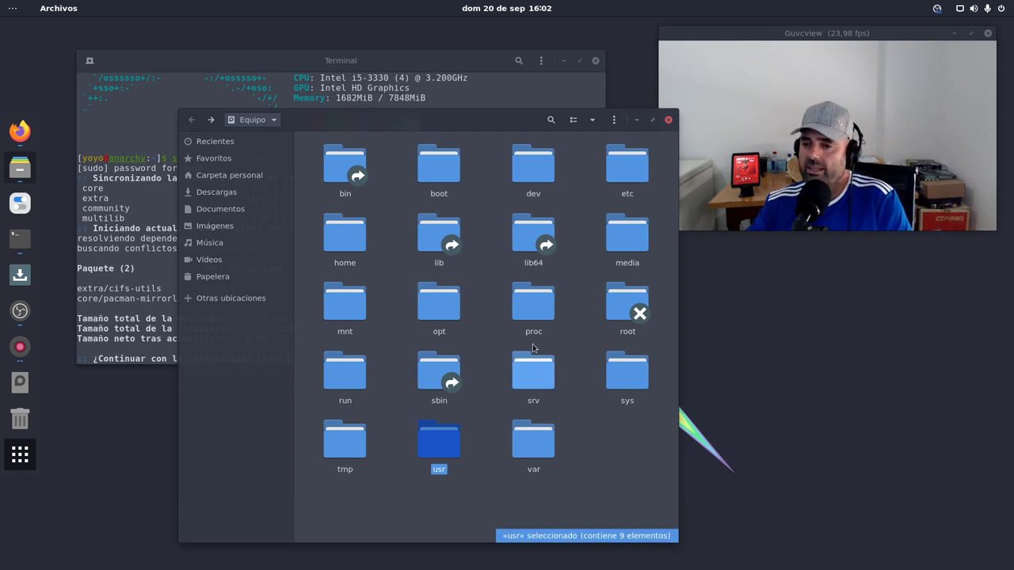
Open the etc folder from Equipo and go into its pacman.d subfolder
double_click(610, 189)
scroll(457, 309, down, 5)
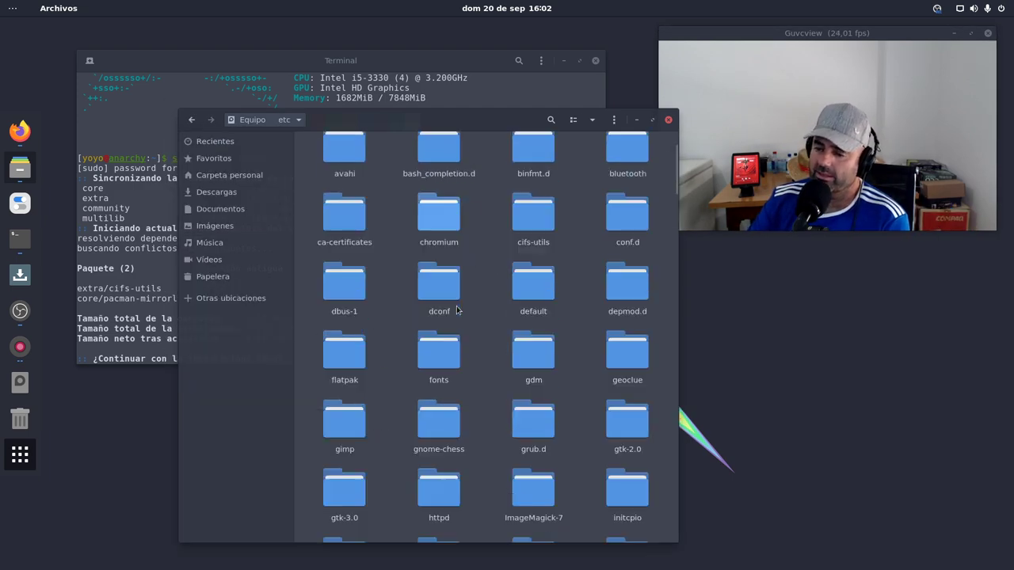
scroll(457, 309, down, 8)
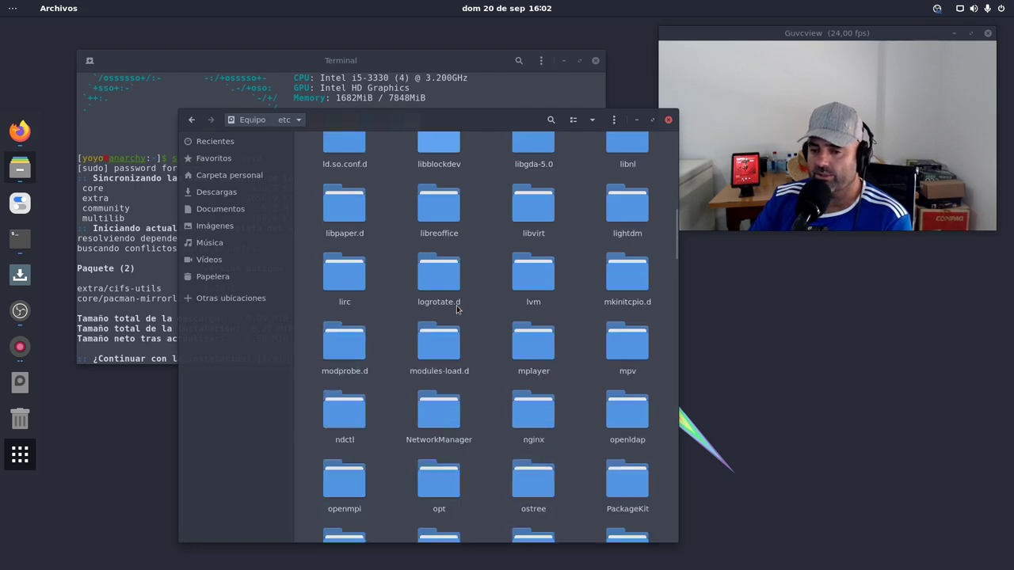
scroll(457, 307, down, 1)
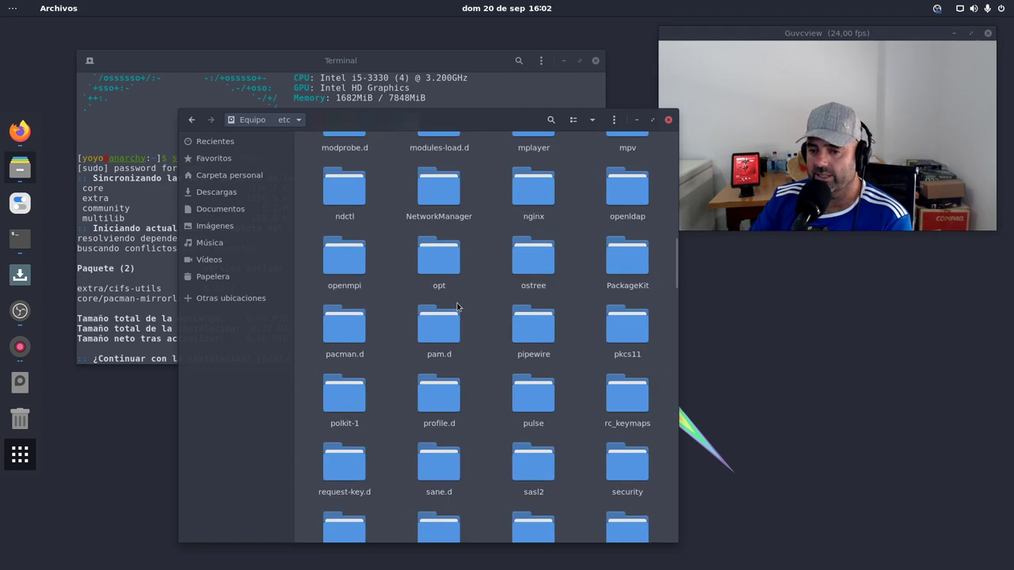
double_click(356, 343)
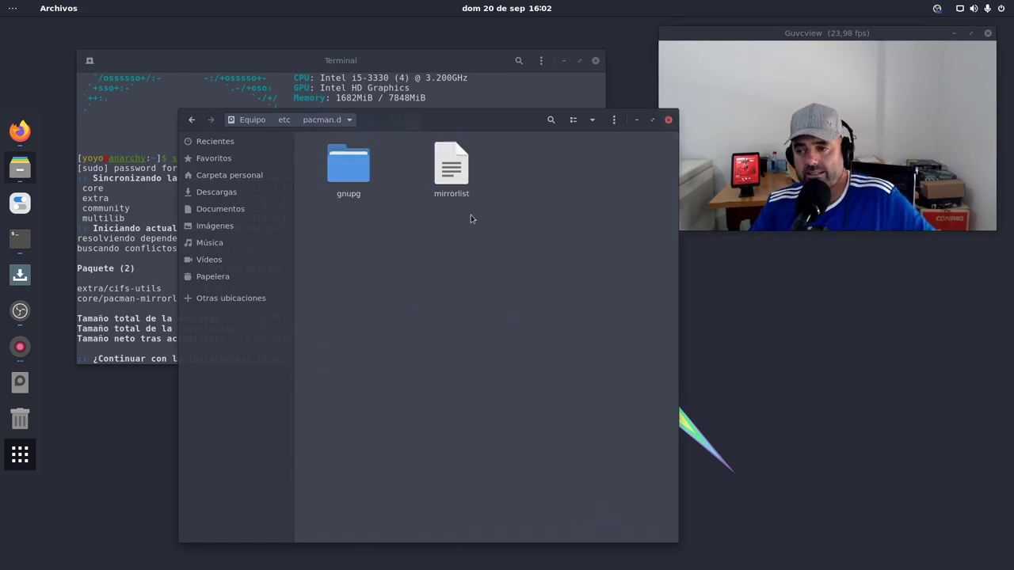
Open the mirrorlist file in Editor de textos by choosing another application for it
right_click(456, 175)
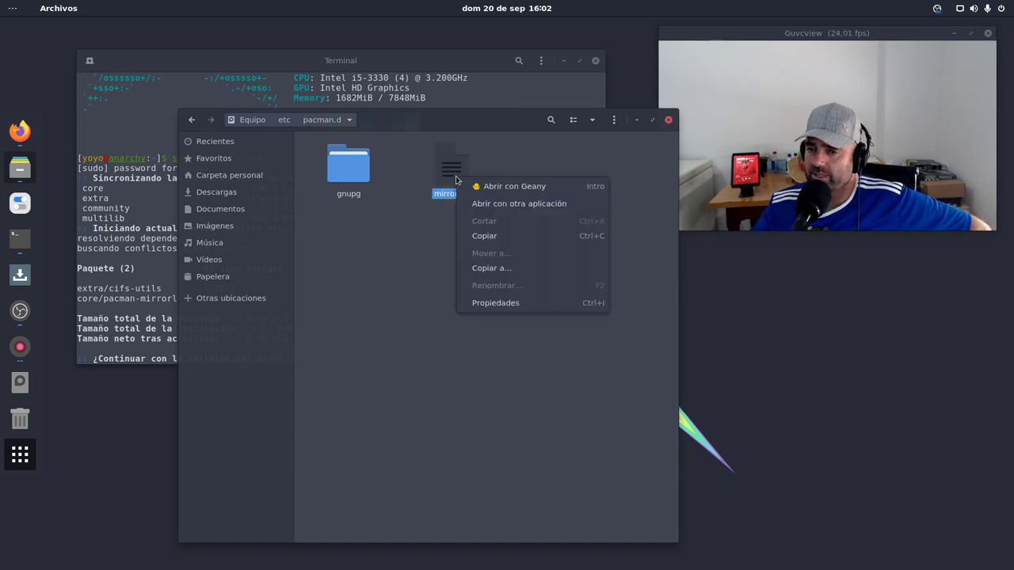
click(491, 203)
click(337, 306)
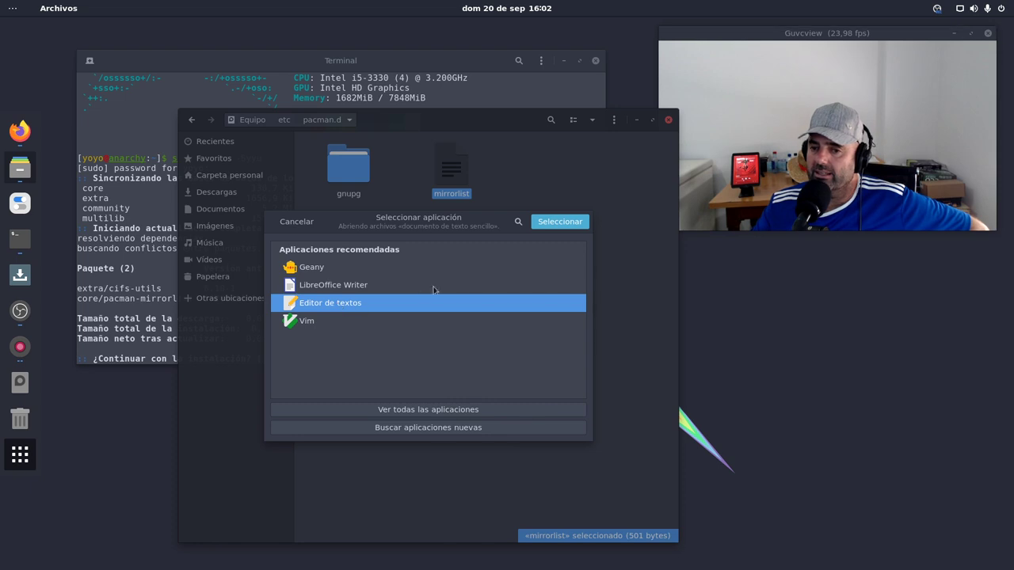
click(545, 223)
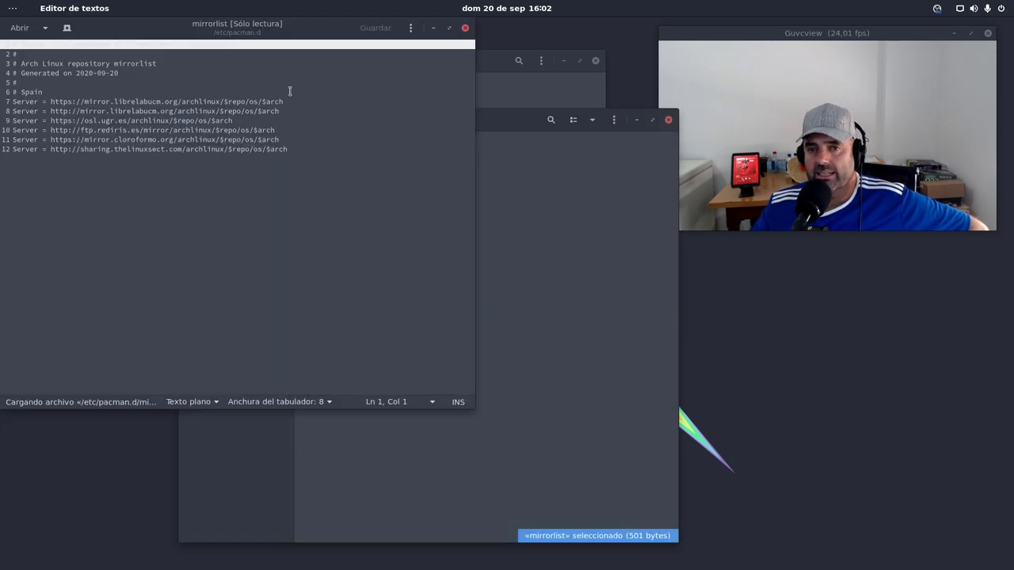
Highlight the Spain server entries and the header comments in mirrorlist to review them, then close the text editor
drag(532, 291, 240, 230)
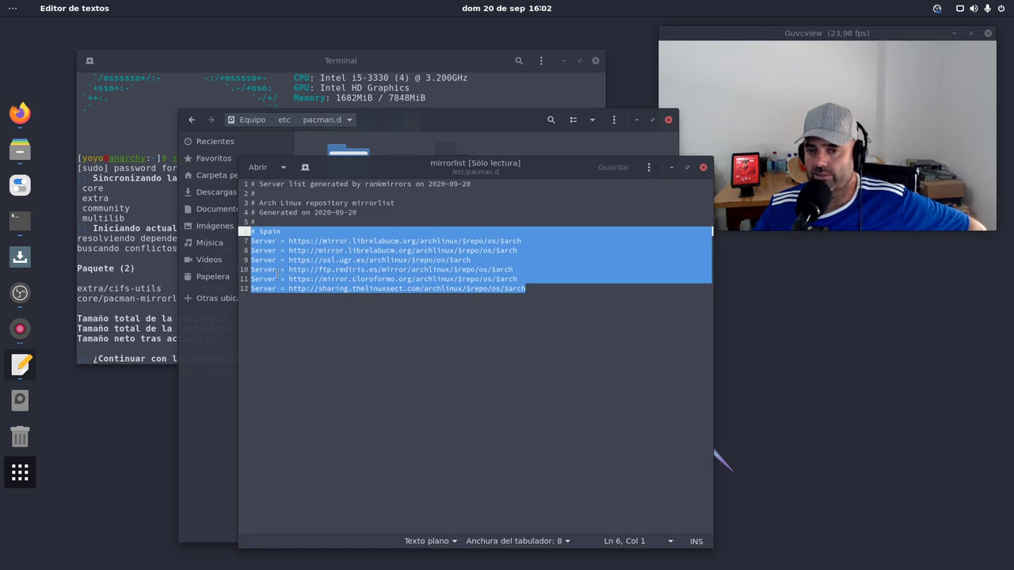
click(387, 333)
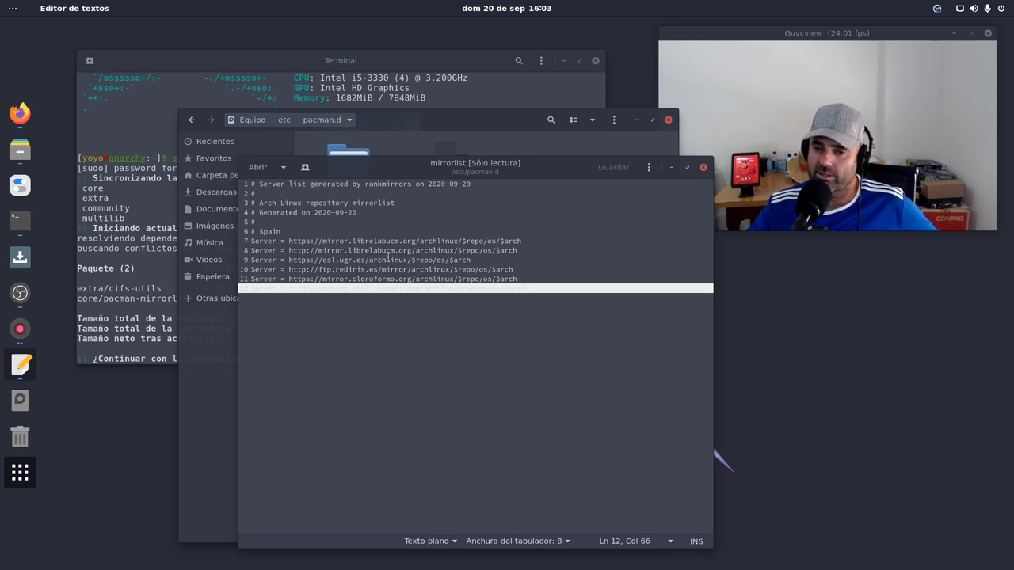
click(363, 226)
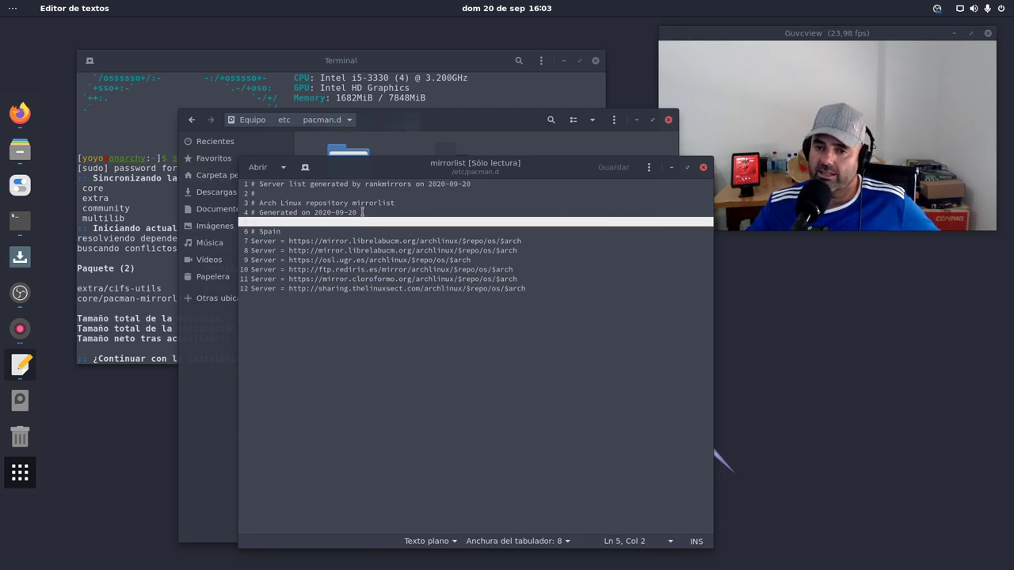
drag(471, 184, 222, 179)
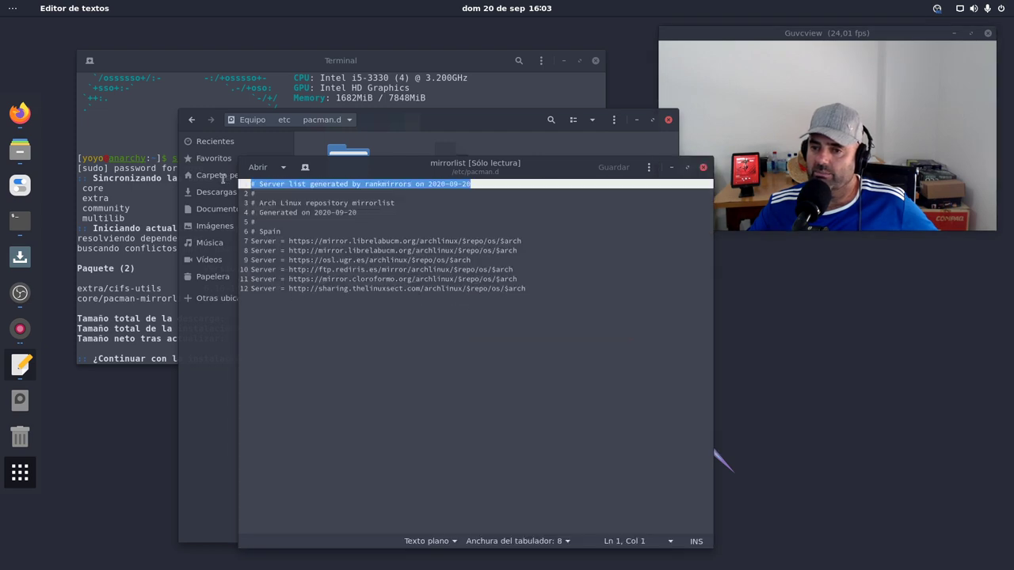
click(378, 219)
drag(377, 218, 228, 168)
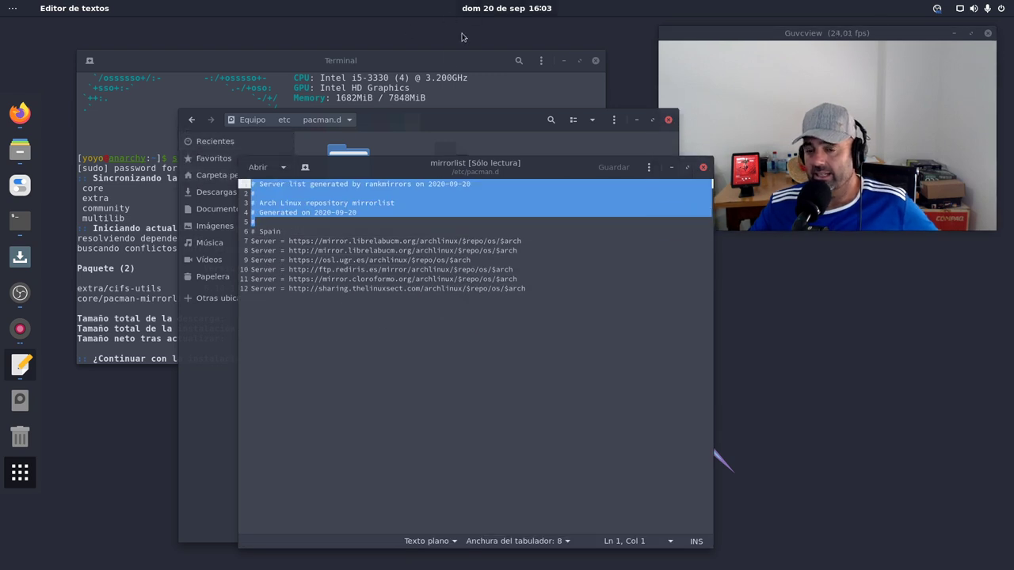
click(663, 290)
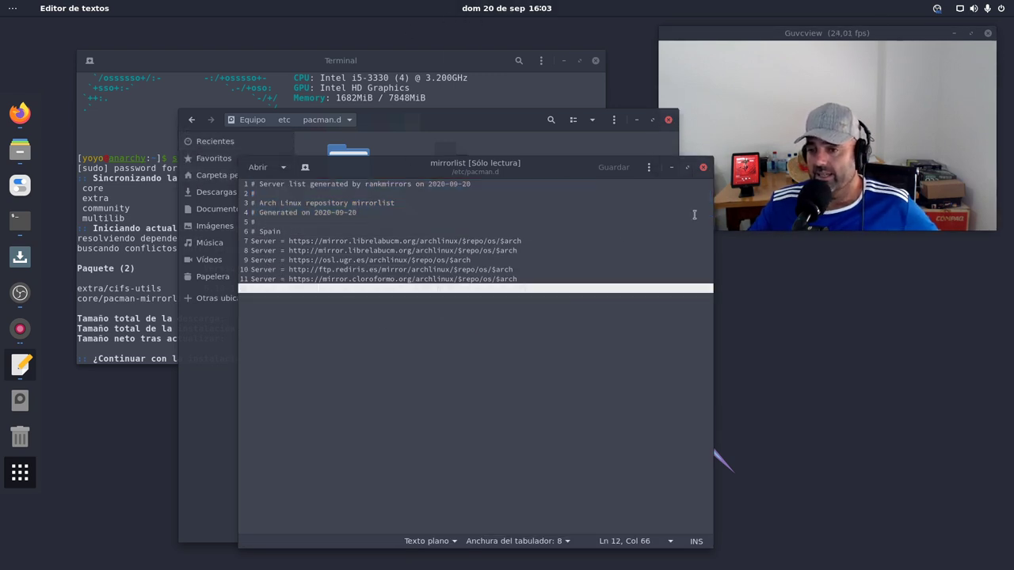
click(703, 167)
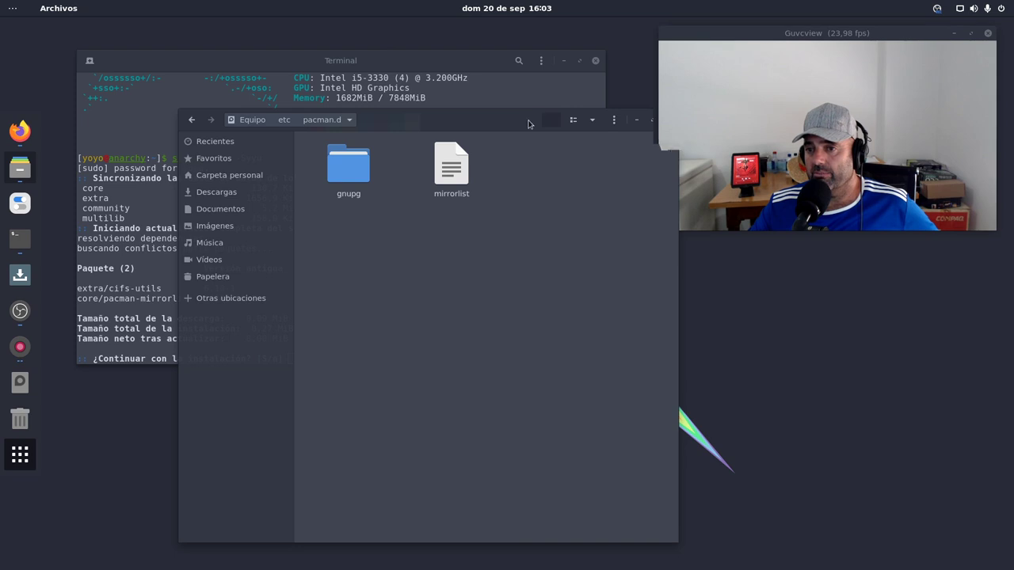
Make the file manager window wider and shorter, and move it below the terminal so the pacman output is uncovered
drag(529, 120, 534, 98)
drag(685, 520, 772, 391)
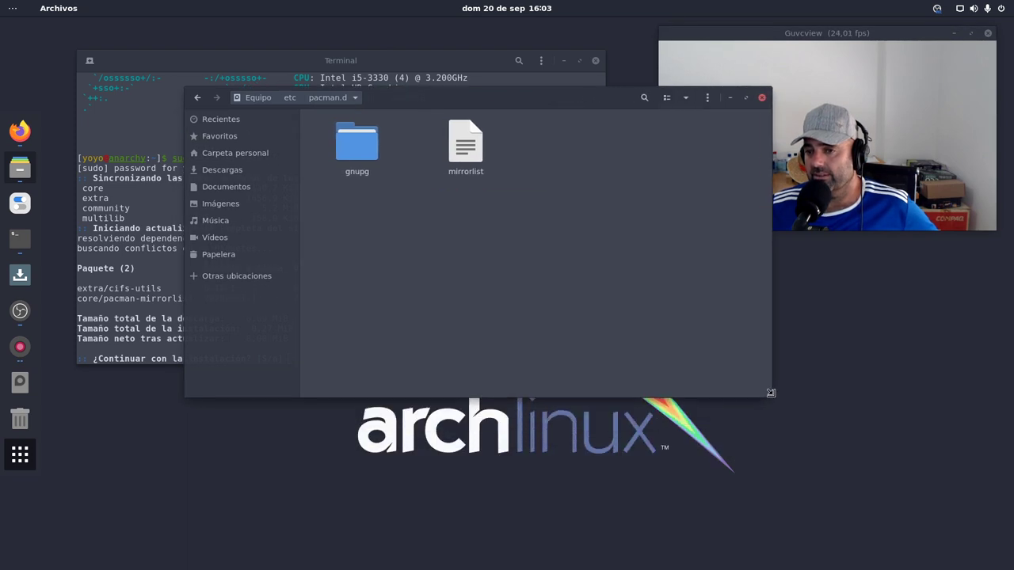
drag(571, 97, 527, 398)
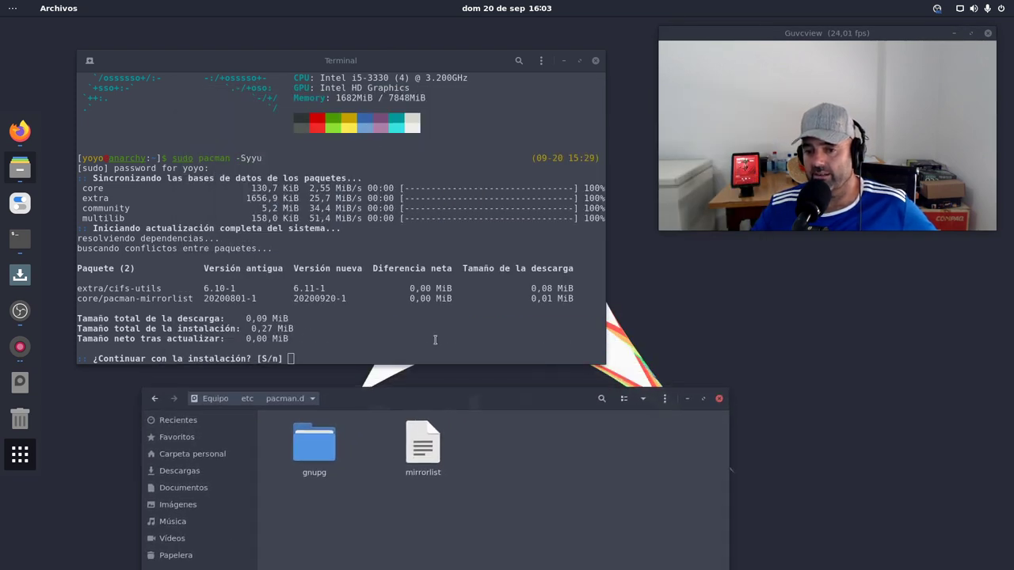
Answer s to pacman's installation question in the terminal to install the pending updates
click(430, 341)
text(s)
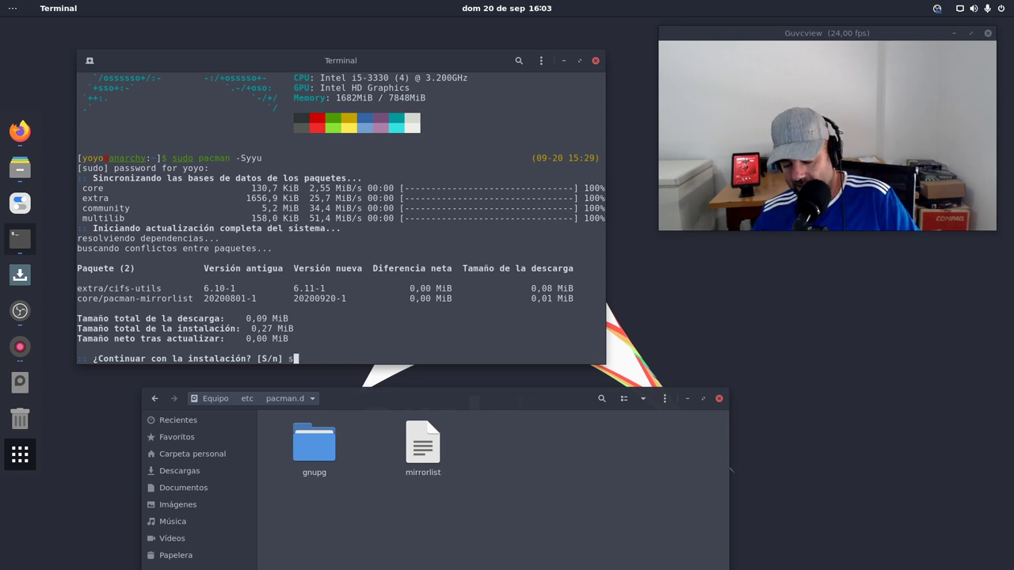
key(Return)
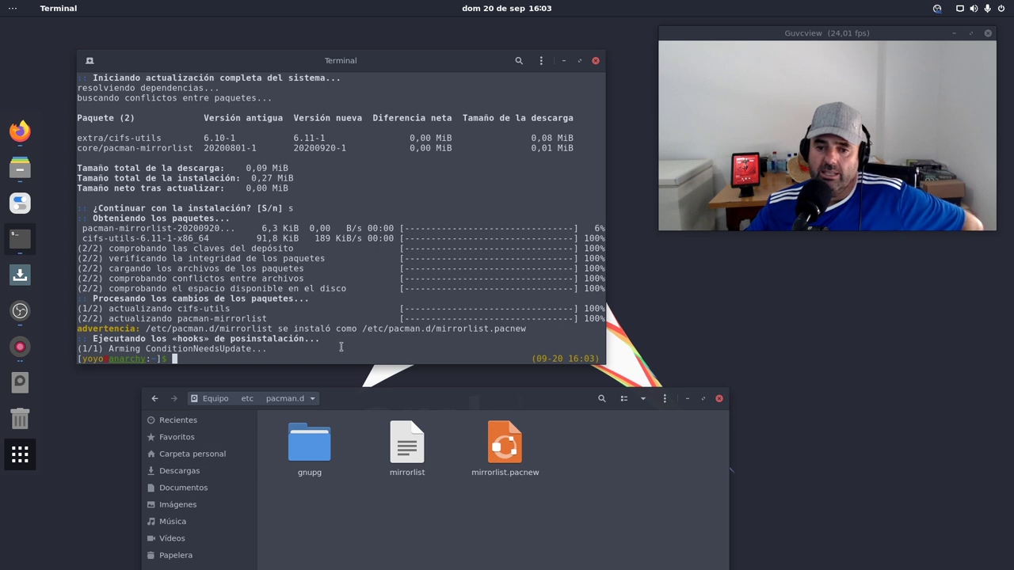
Minimize the terminal, open mirrorlist.pacnew with Editor de textos, and move and enlarge the editor window
click(565, 61)
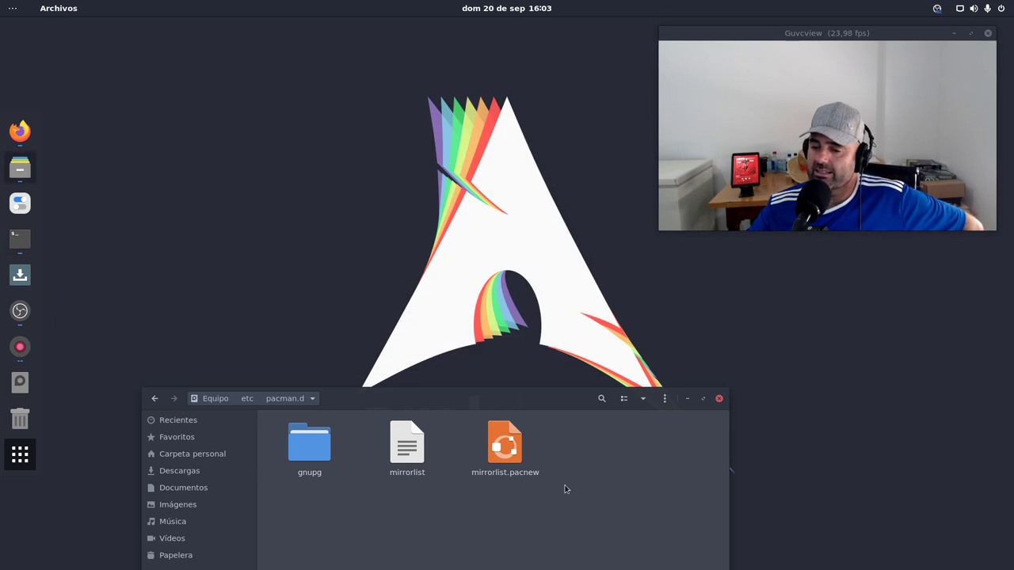
right_click(509, 449)
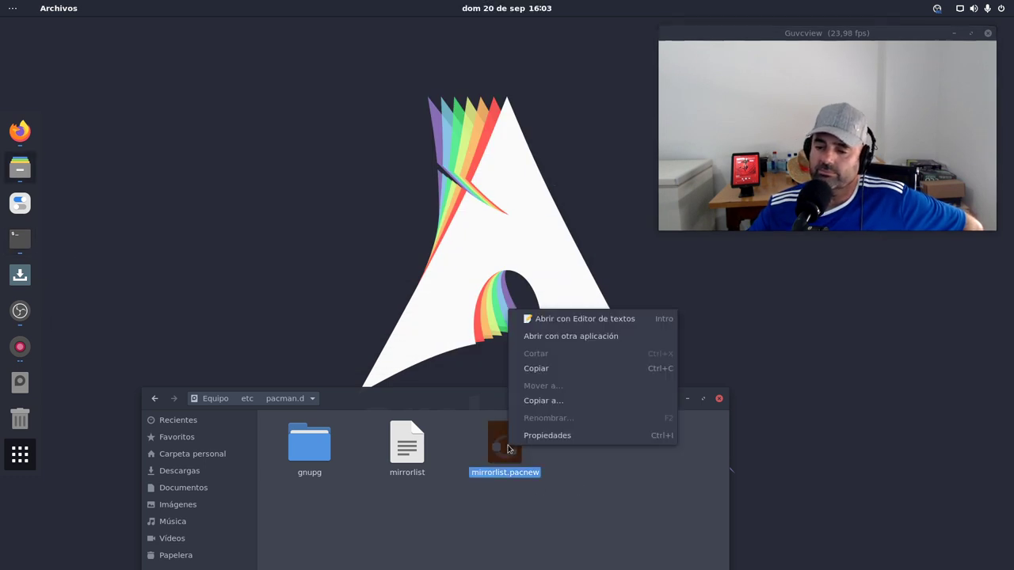
click(557, 325)
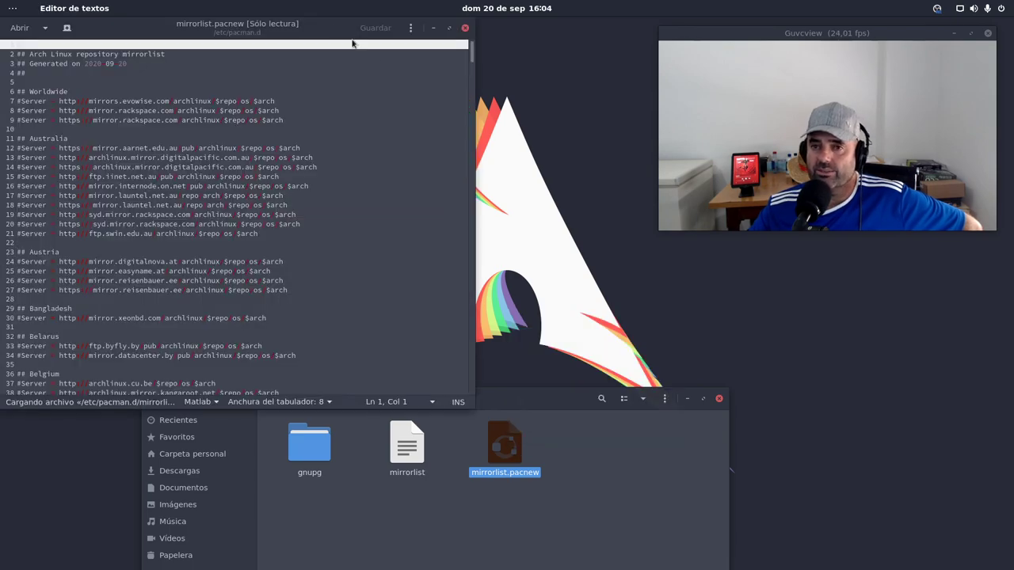
drag(331, 31, 574, 32)
drag(667, 414, 881, 537)
Look through the country-by-country server list in mirrorlist.pacnew from start to end, then close the text editor
scroll(625, 416, down, 12)
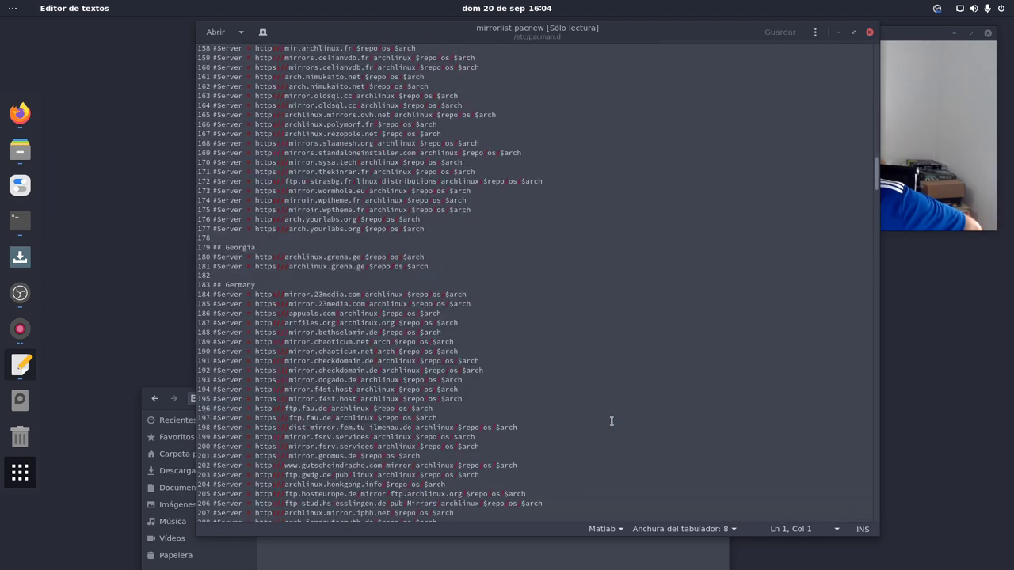
scroll(611, 421, down, 15)
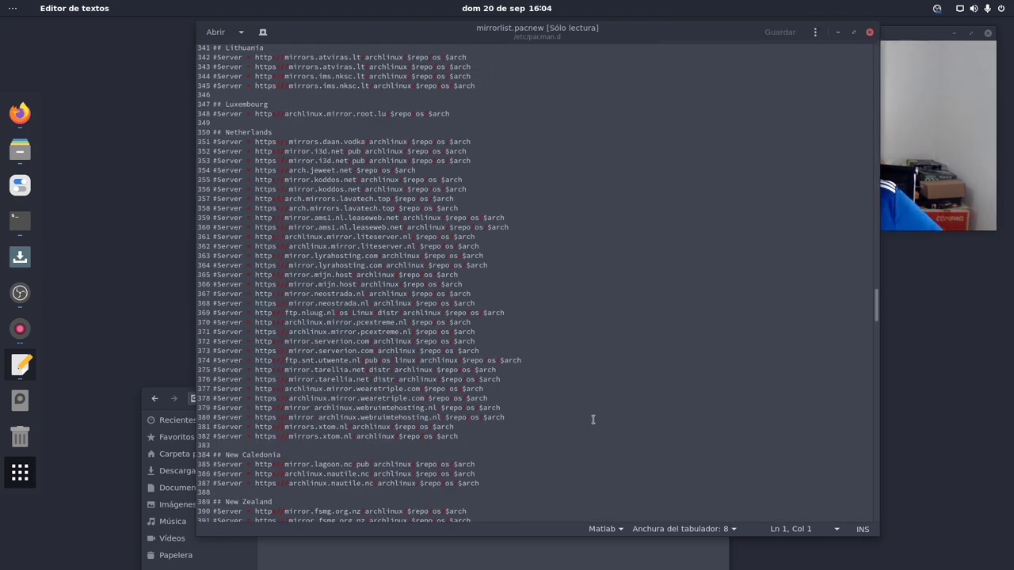
scroll(593, 421, down, 18)
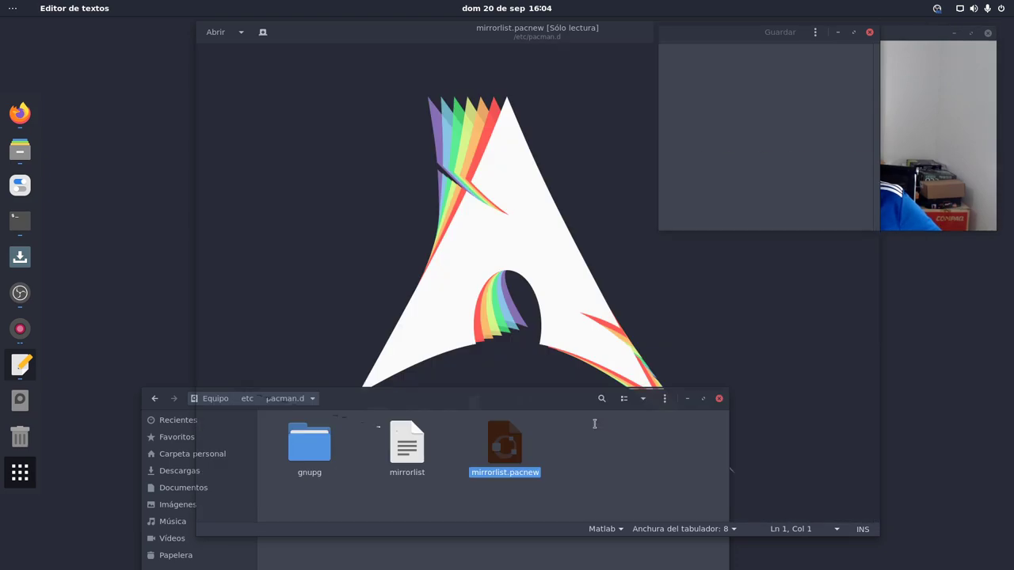
scroll(594, 423, down, 5)
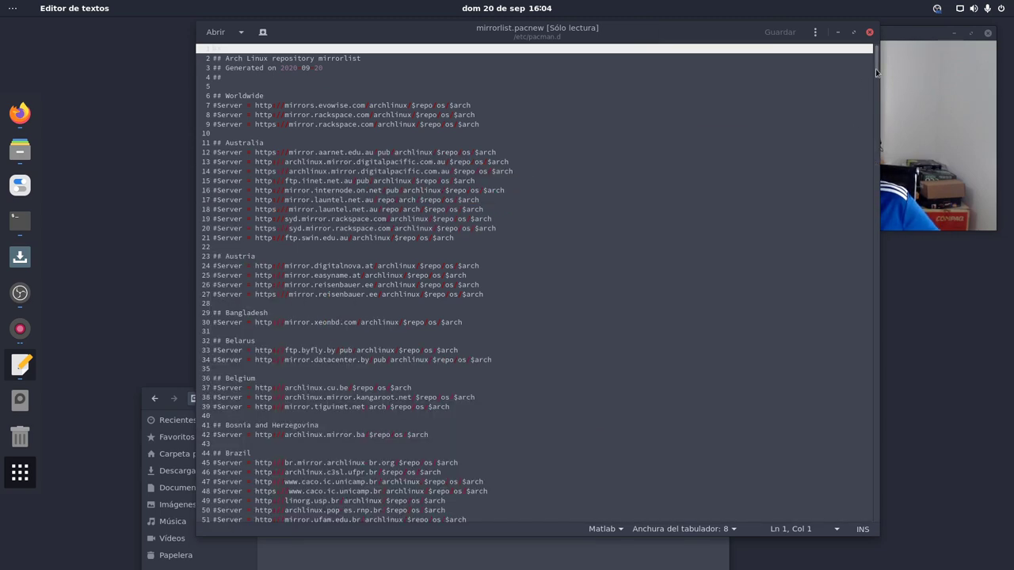
drag(876, 76, 879, 539)
drag(862, 372, 877, 67)
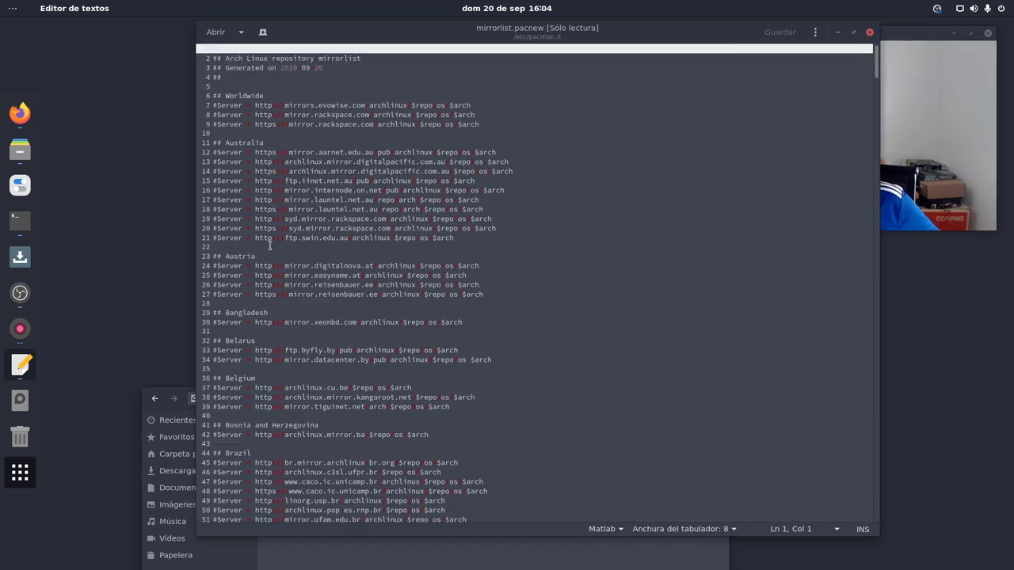
scroll(337, 201, down, 10)
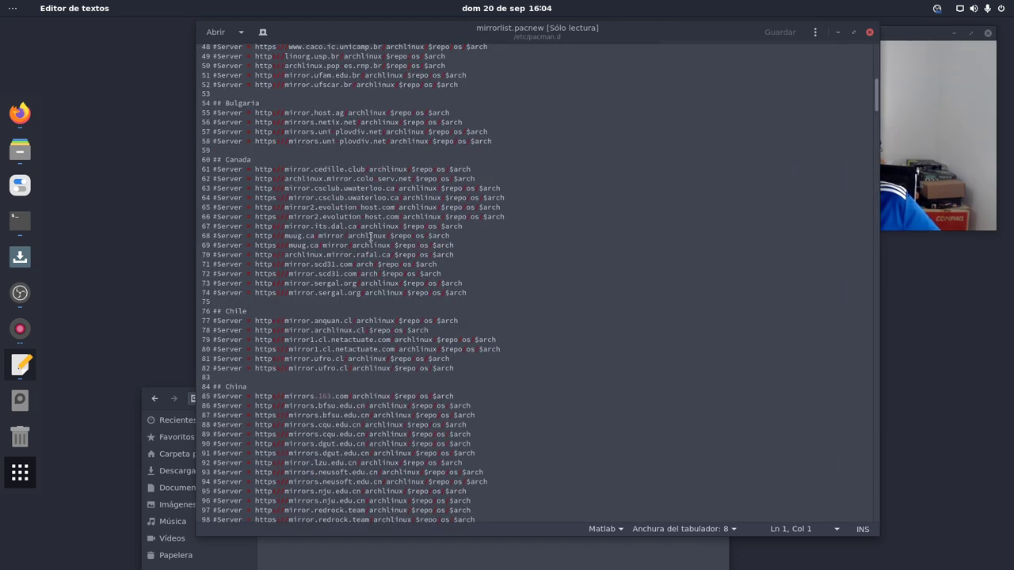
scroll(384, 238, down, 3)
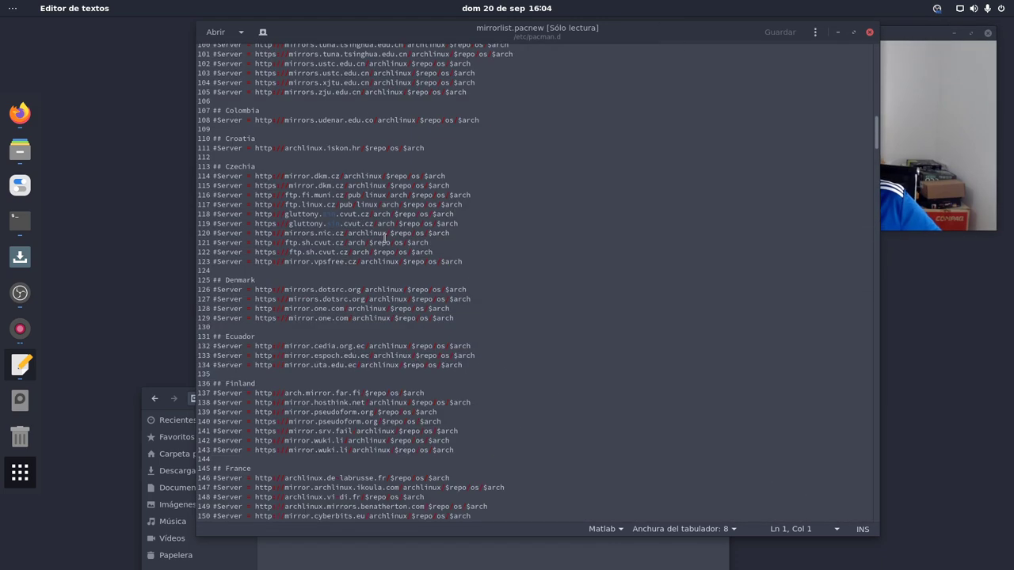
scroll(399, 252, down, 1)
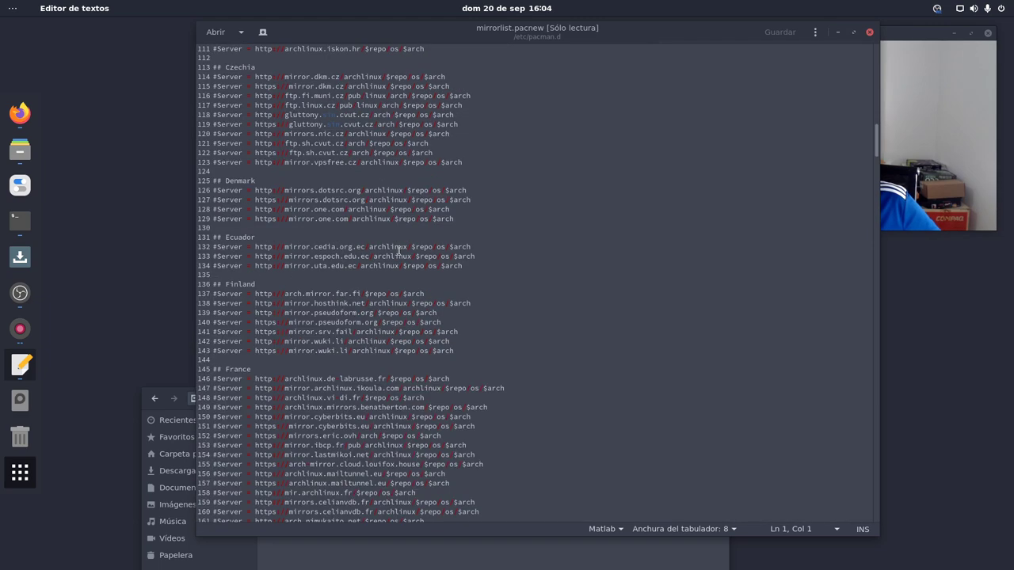
scroll(411, 475, down, 1)
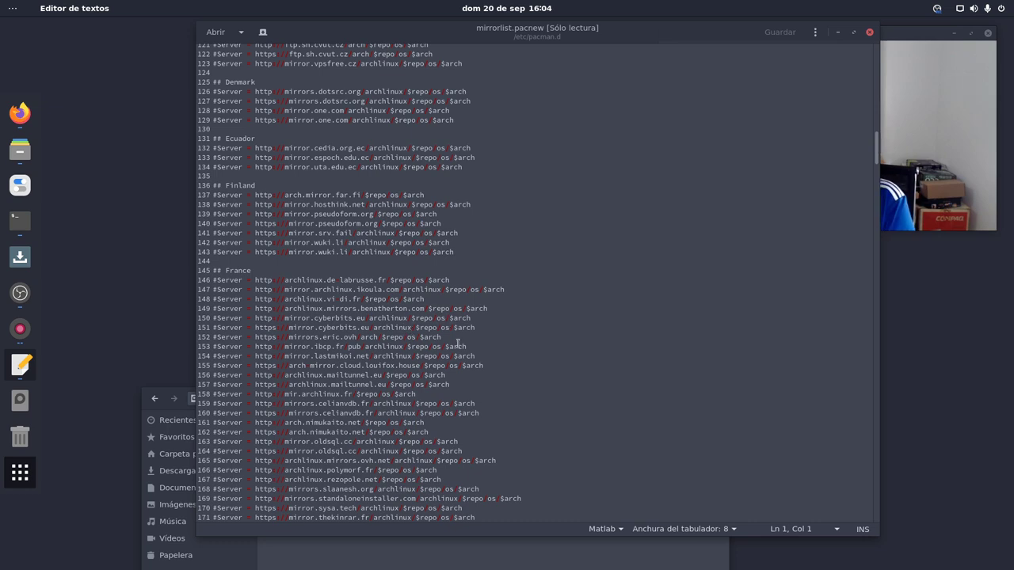
scroll(458, 342, down, 1)
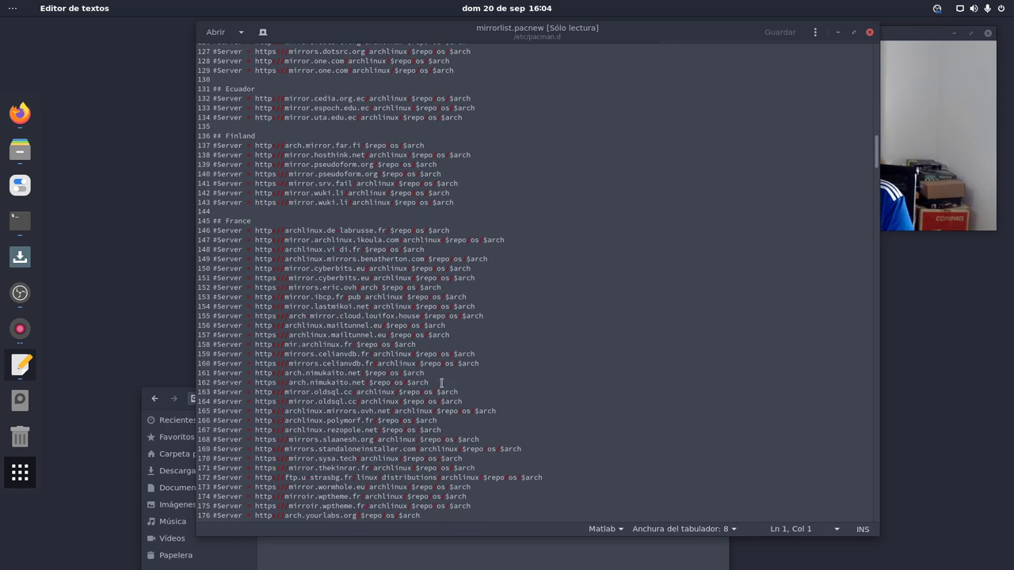
scroll(430, 403, down, 2)
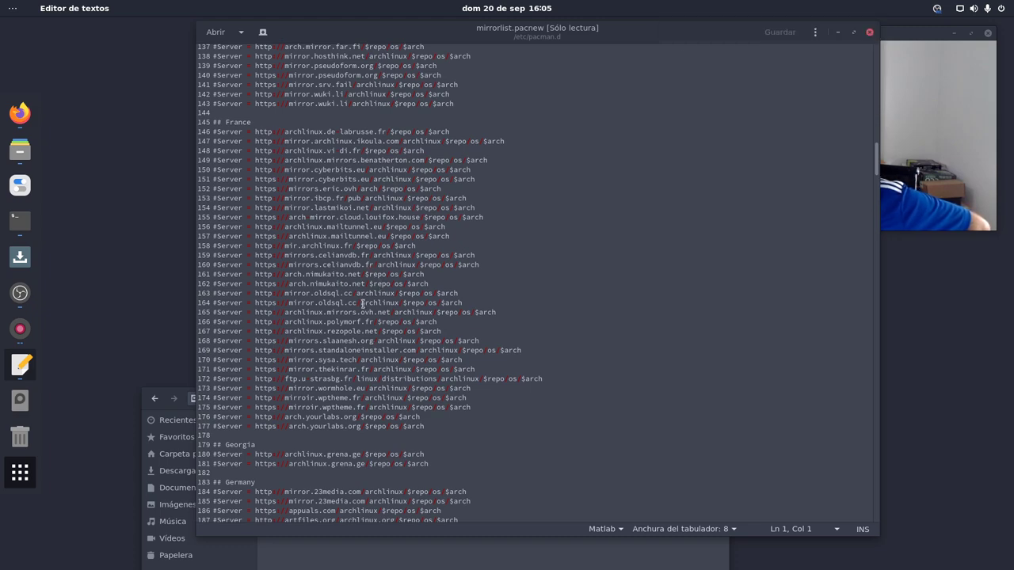
click(869, 31)
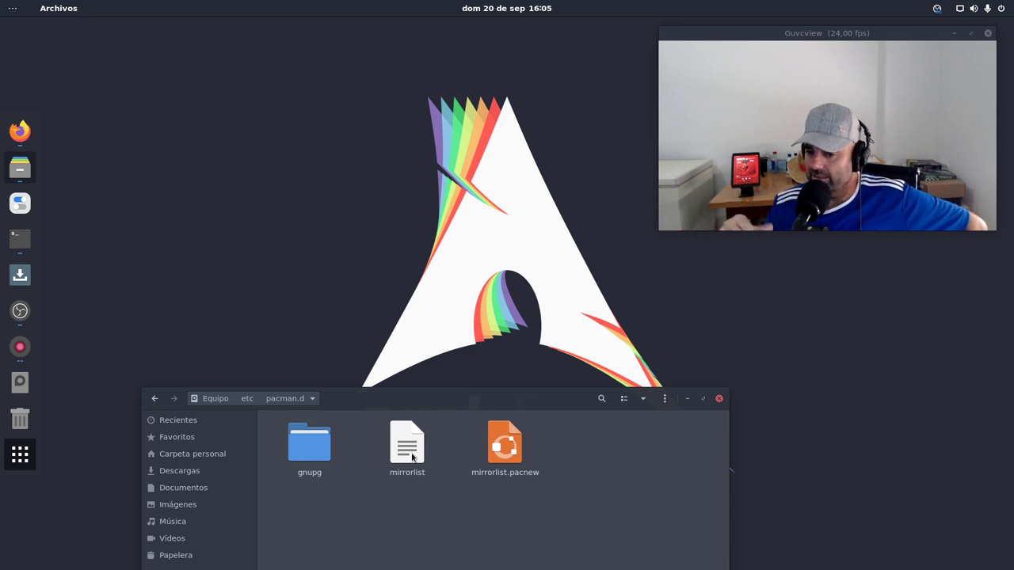
Select mirrorlist.pacnew to point it out, then move the file manager window higher and clear the selection
click(516, 453)
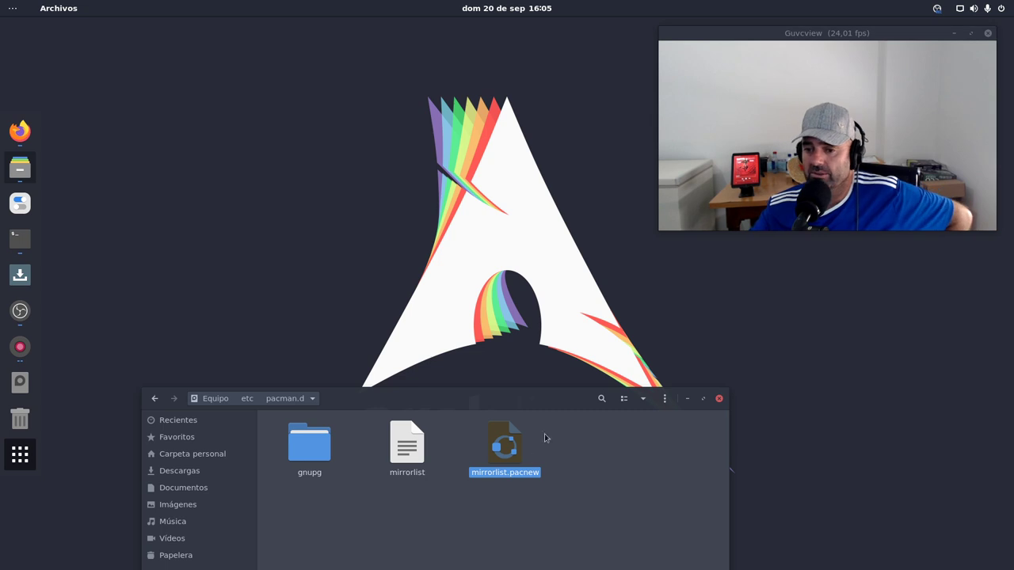
drag(557, 403, 503, 227)
click(479, 333)
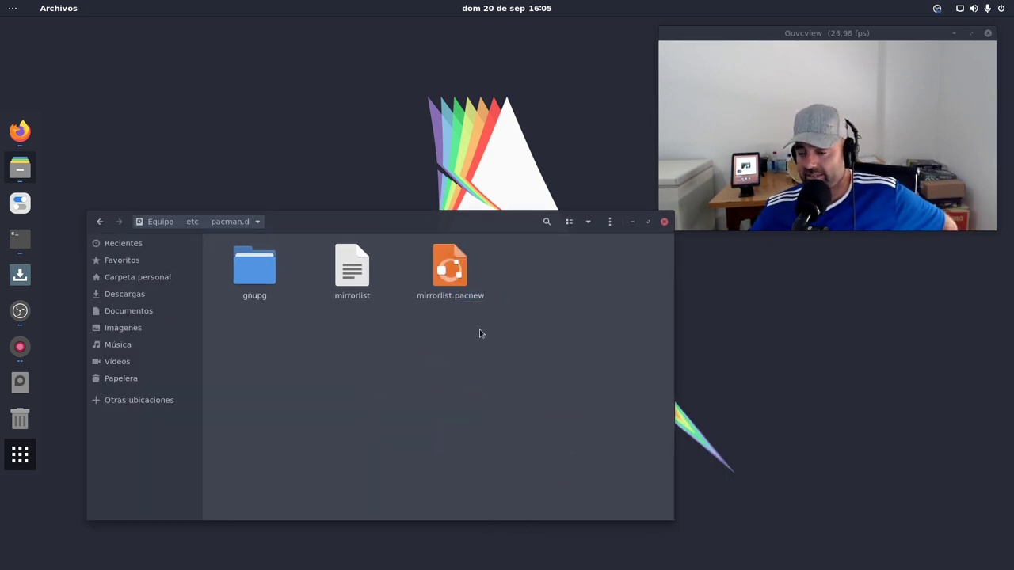
Review the pacman update output in the terminal, minimize it, and move the file manager window lower on the desktop
click(20, 238)
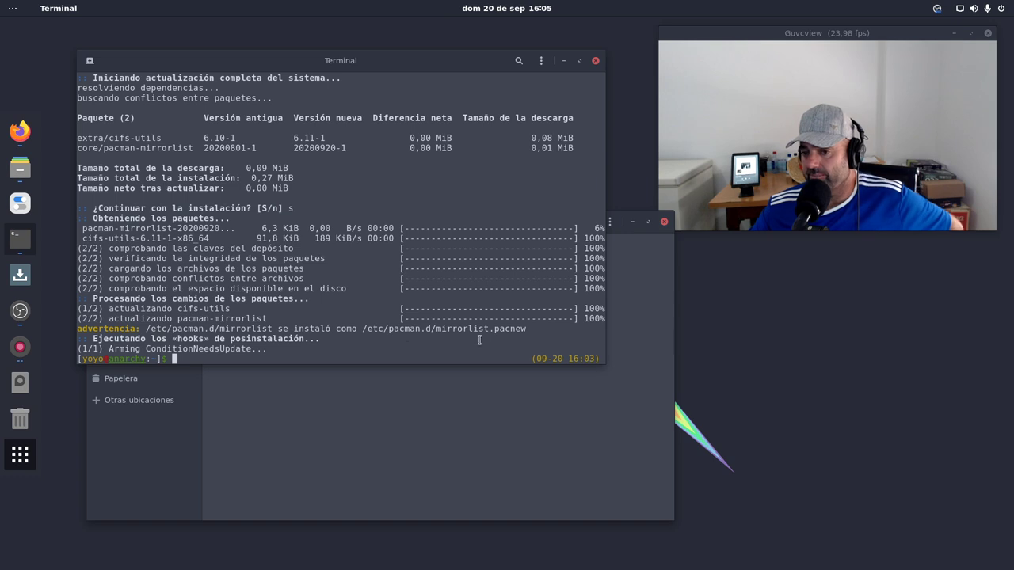
click(565, 62)
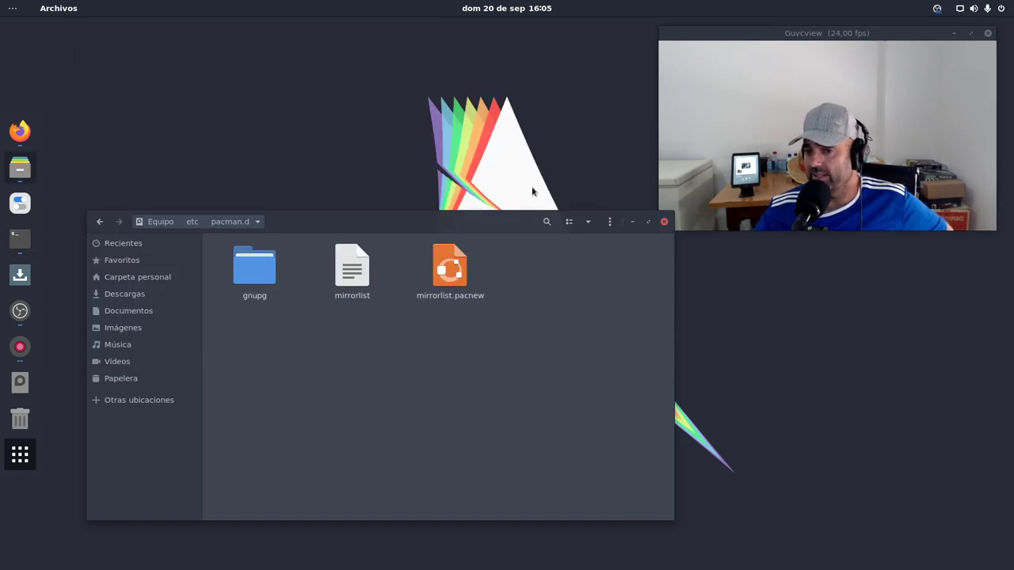
drag(479, 220, 478, 288)
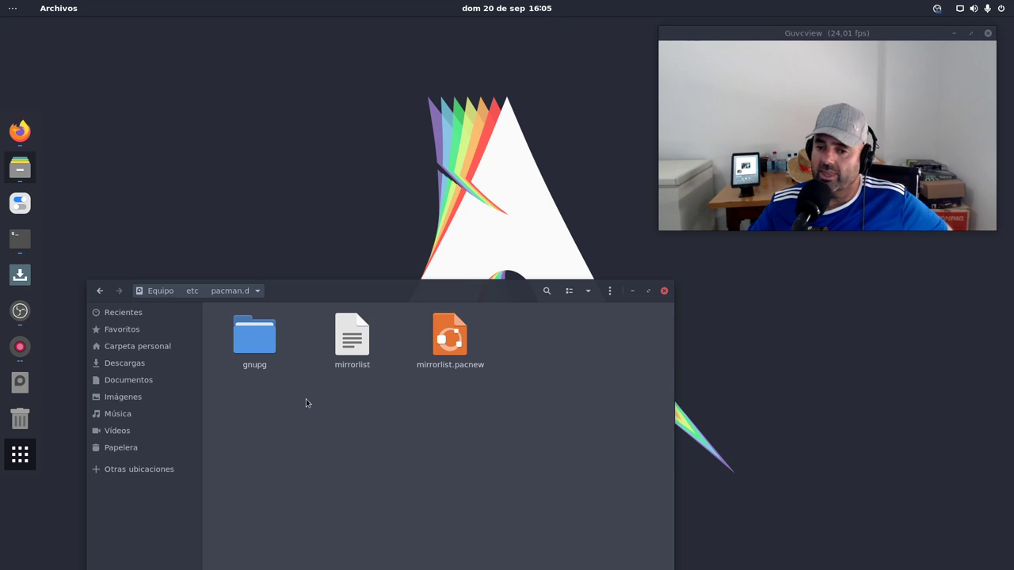
drag(351, 294, 355, 186)
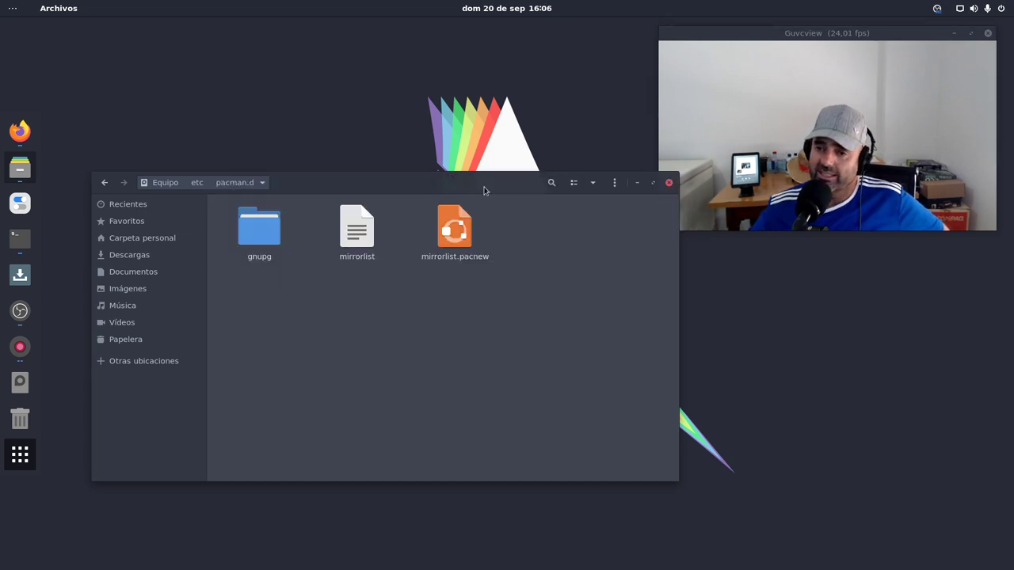
drag(483, 187, 475, 302)
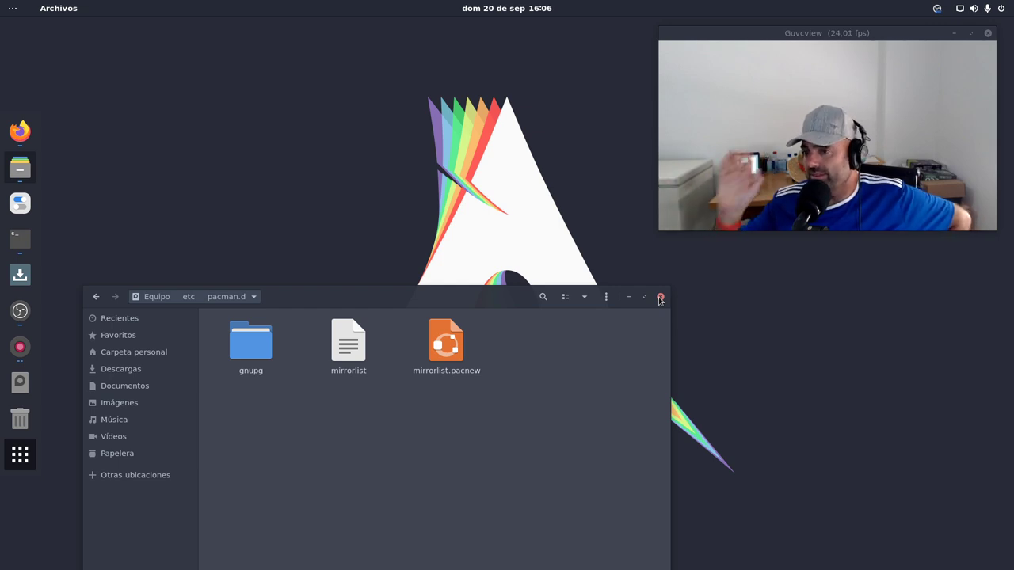
Switch to Firefox and load google.es in a new tab
click(22, 136)
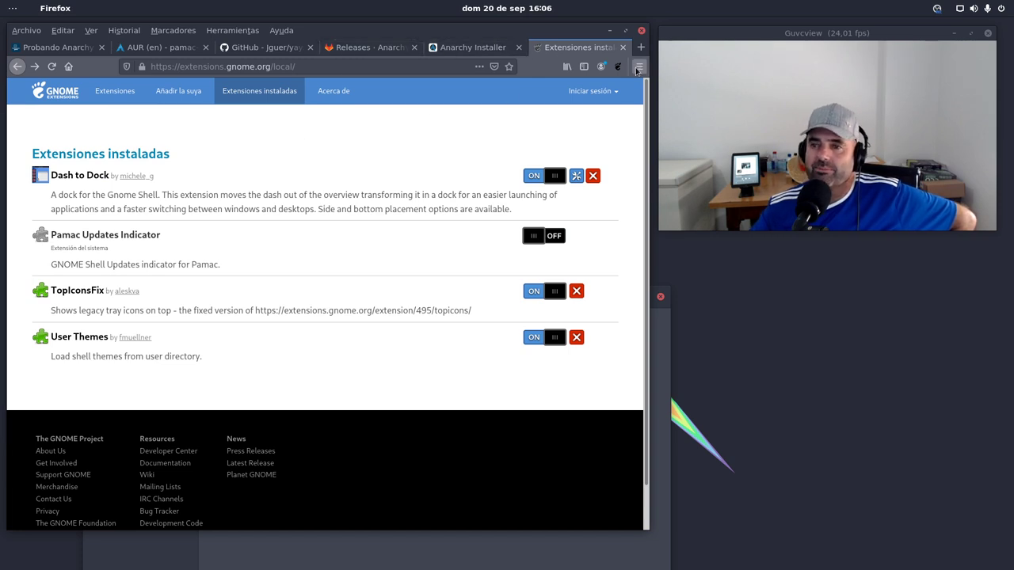
click(641, 47)
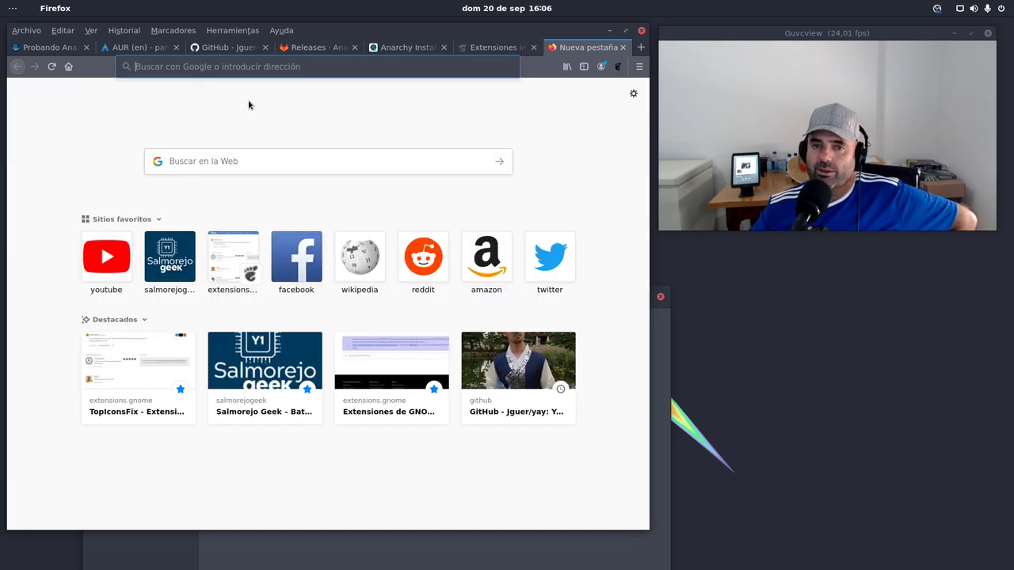
click(200, 65)
text(g)
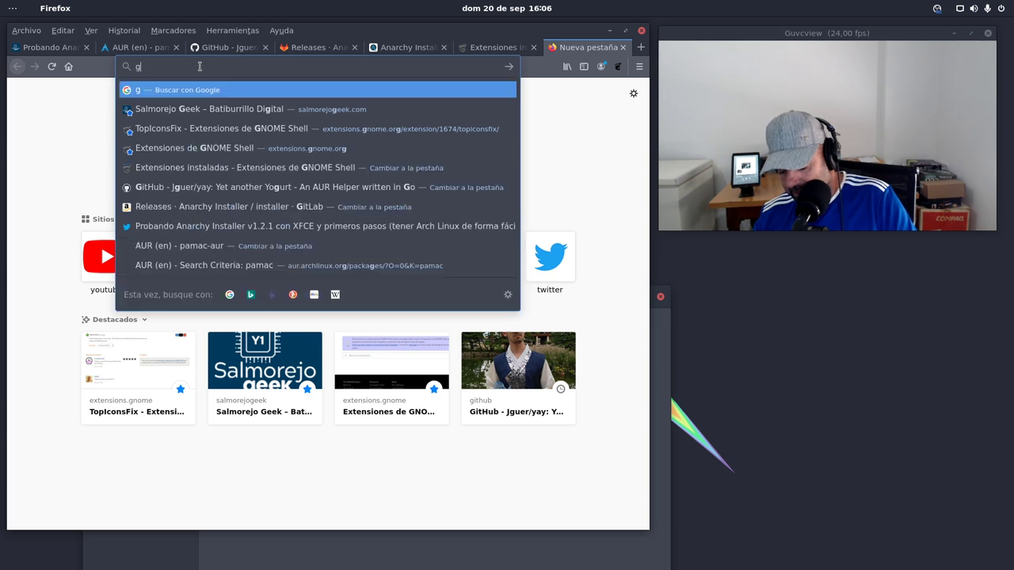
text(oogle.e)
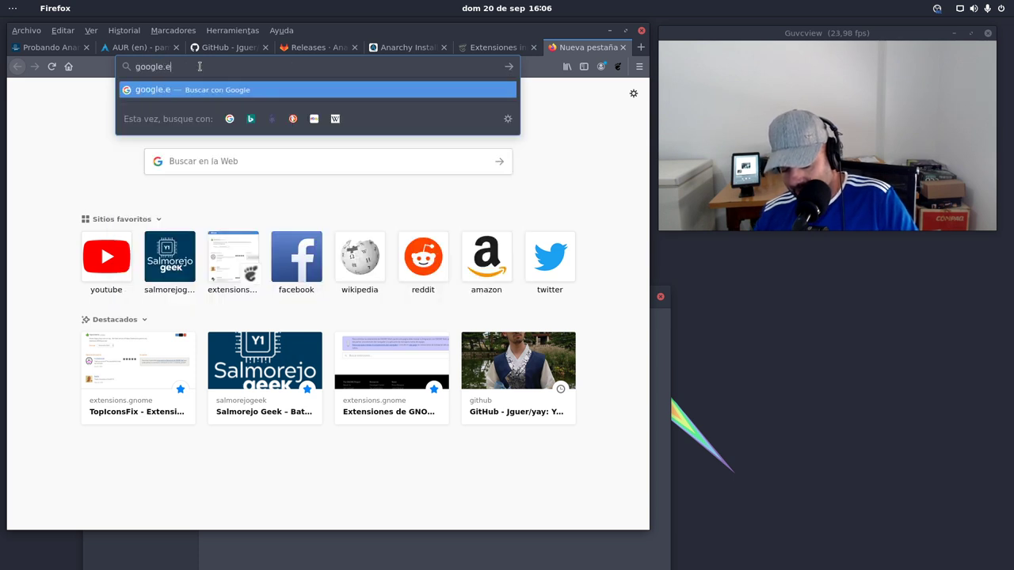
text(s)
key(Return)
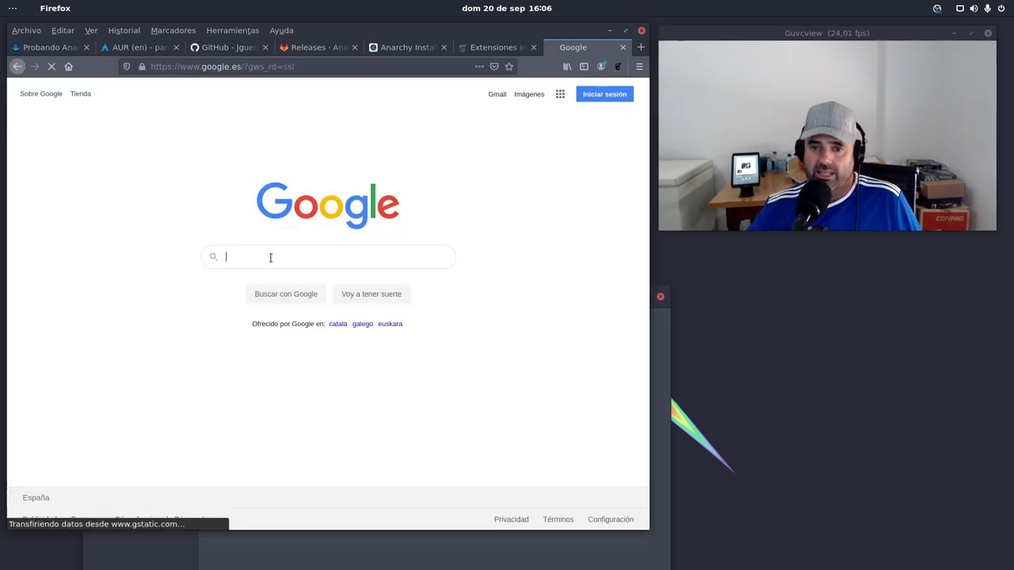
Search Google for "café con linux"
click(263, 259)
text(ca)
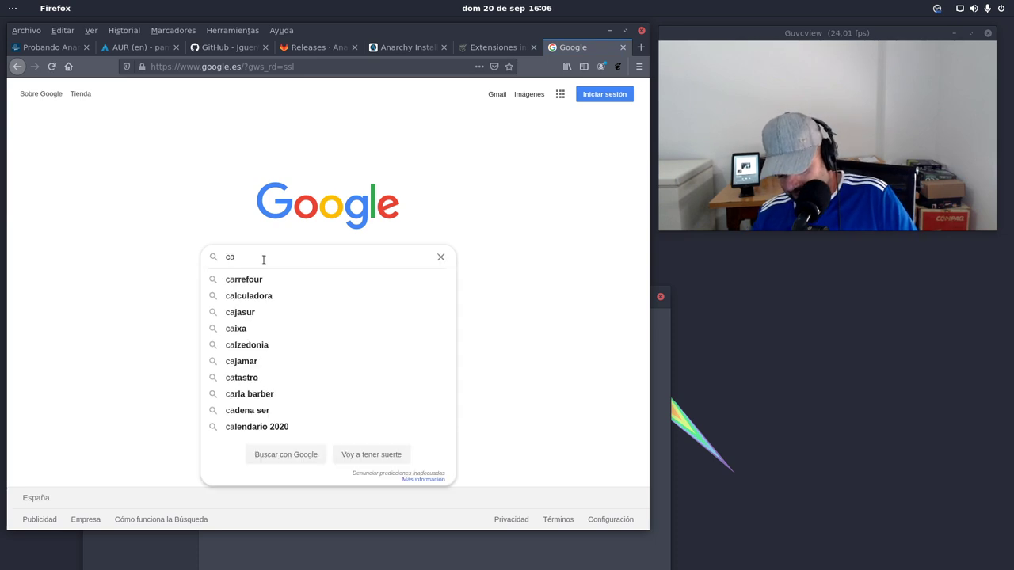
text(fé)
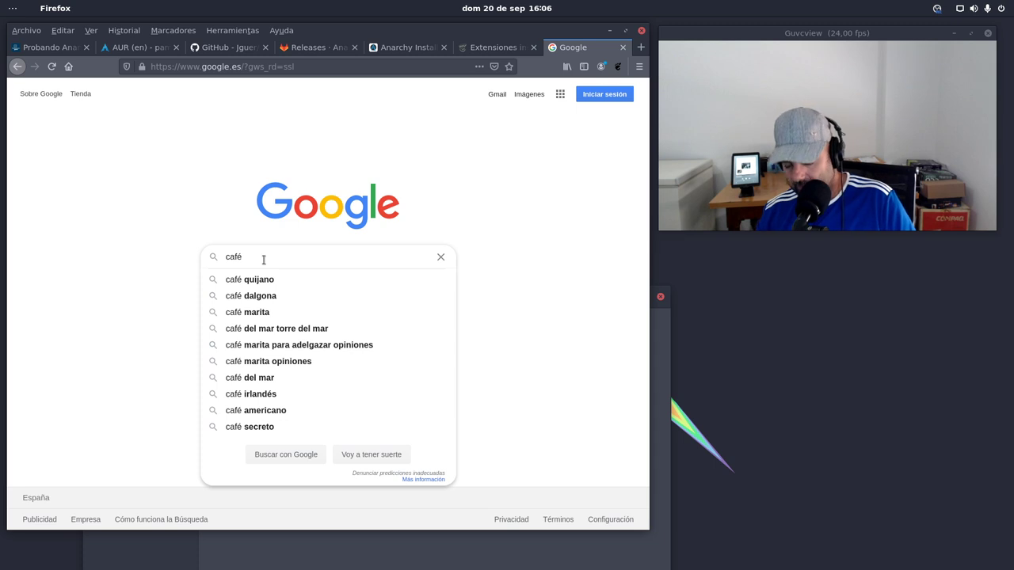
text( con )
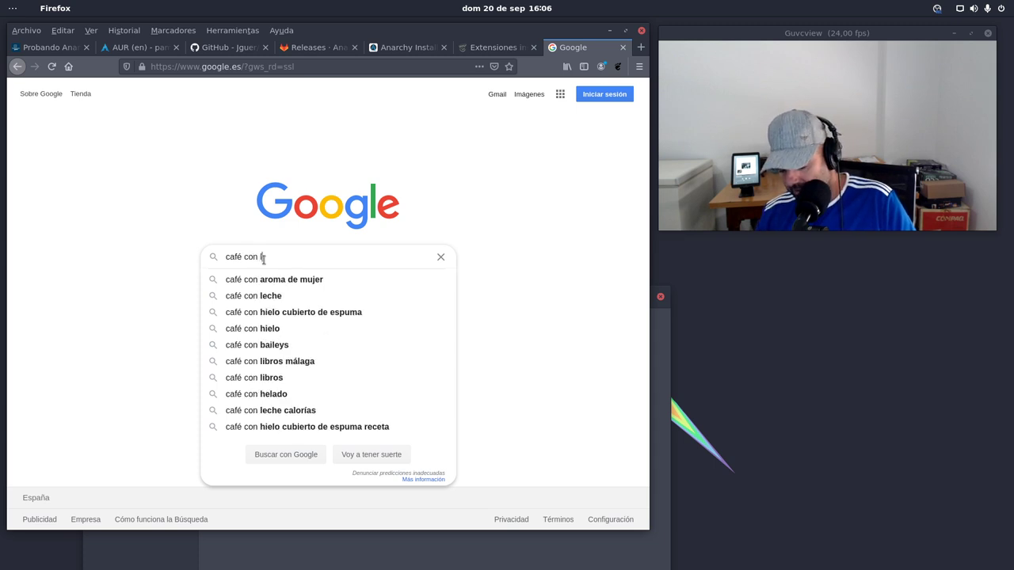
text(linux)
key(Return)
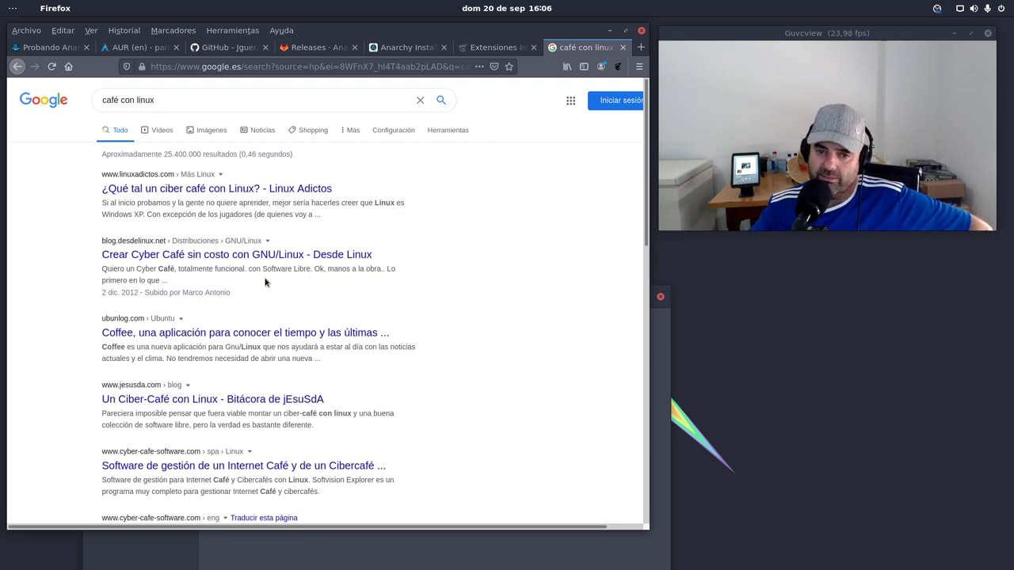
Look through the café con linux search results and back to the start, then minimize Firefox and move the file manager window higher
scroll(300, 356, down, 5)
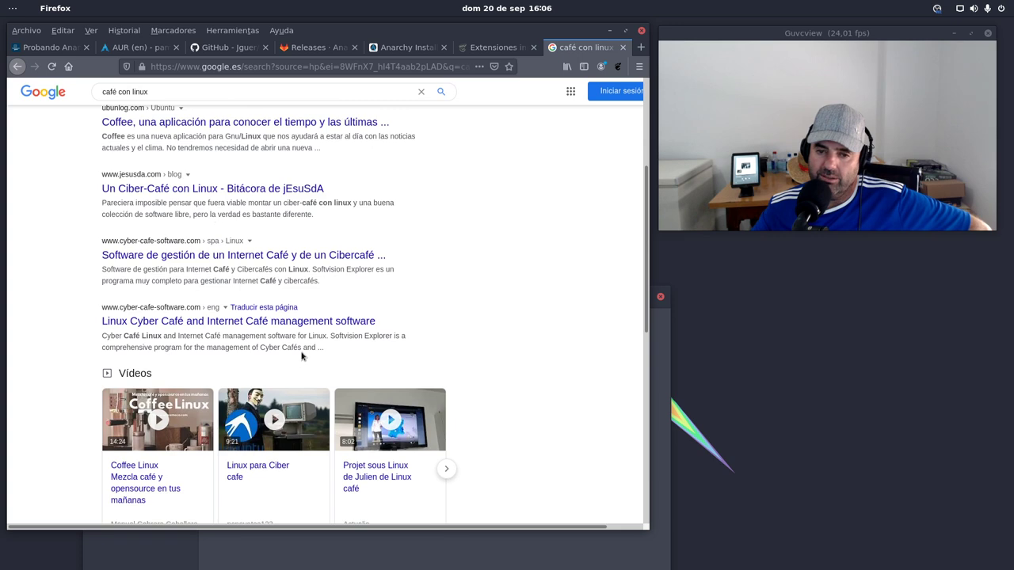
scroll(301, 356, down, 5)
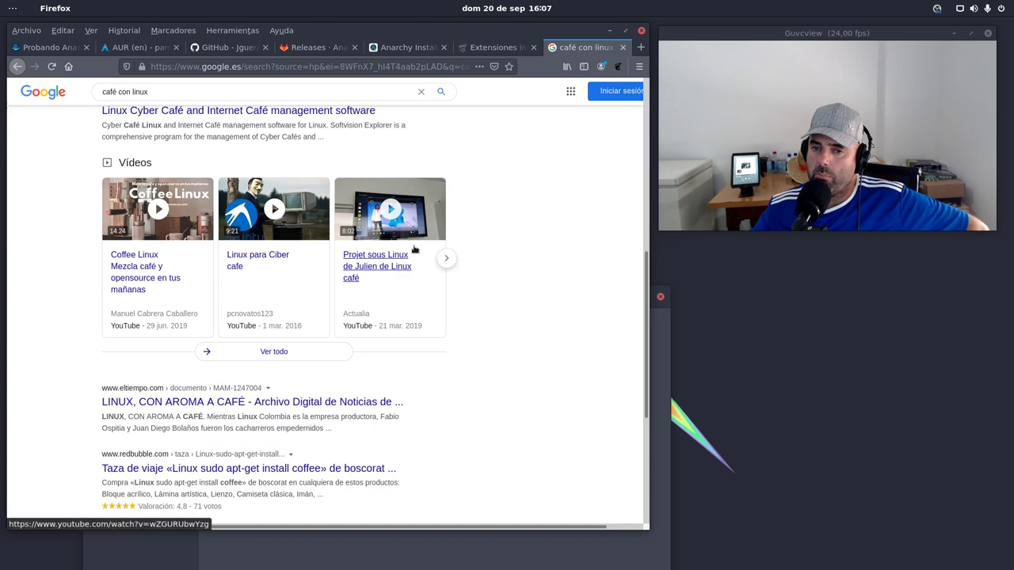
scroll(519, 428, down, 2)
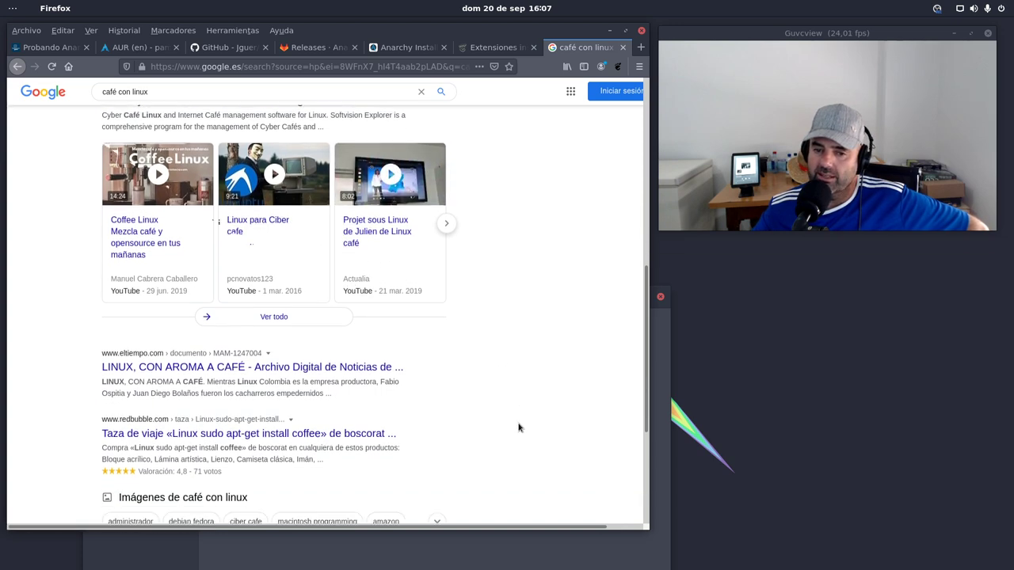
scroll(519, 427, down, 5)
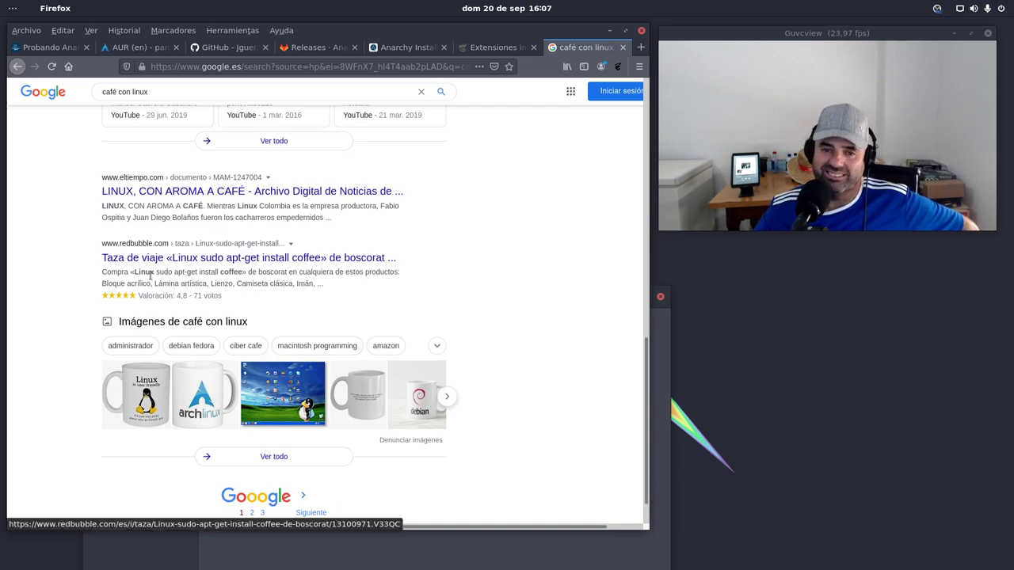
scroll(147, 273, down, 2)
scroll(147, 265, up, 5)
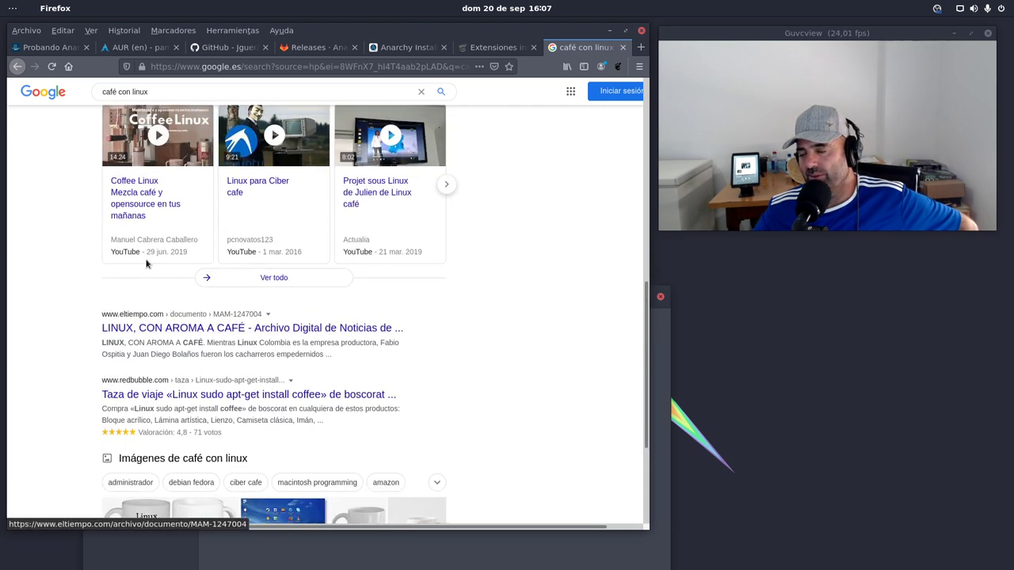
scroll(147, 264, up, 10)
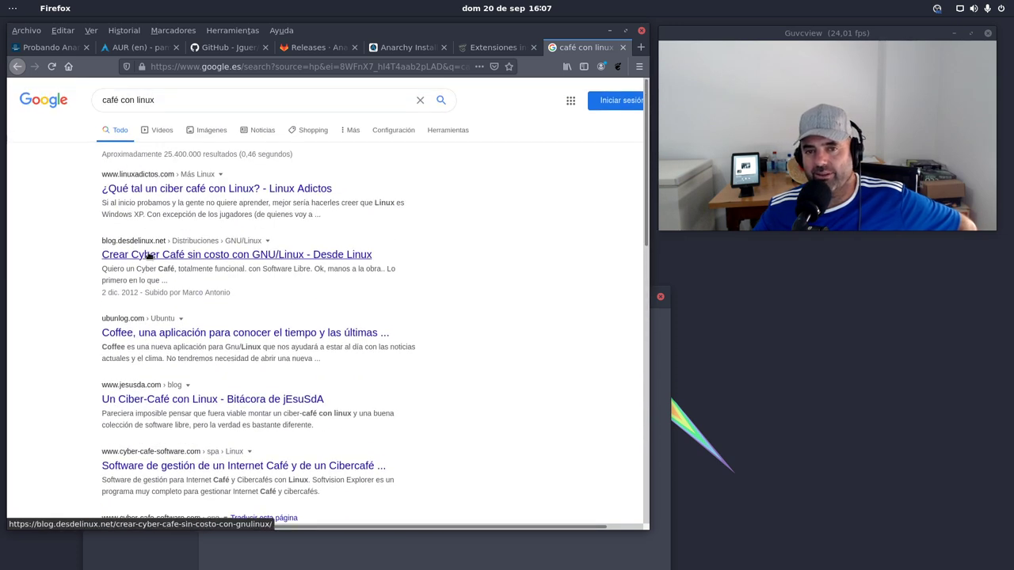
click(609, 32)
drag(417, 302, 401, 216)
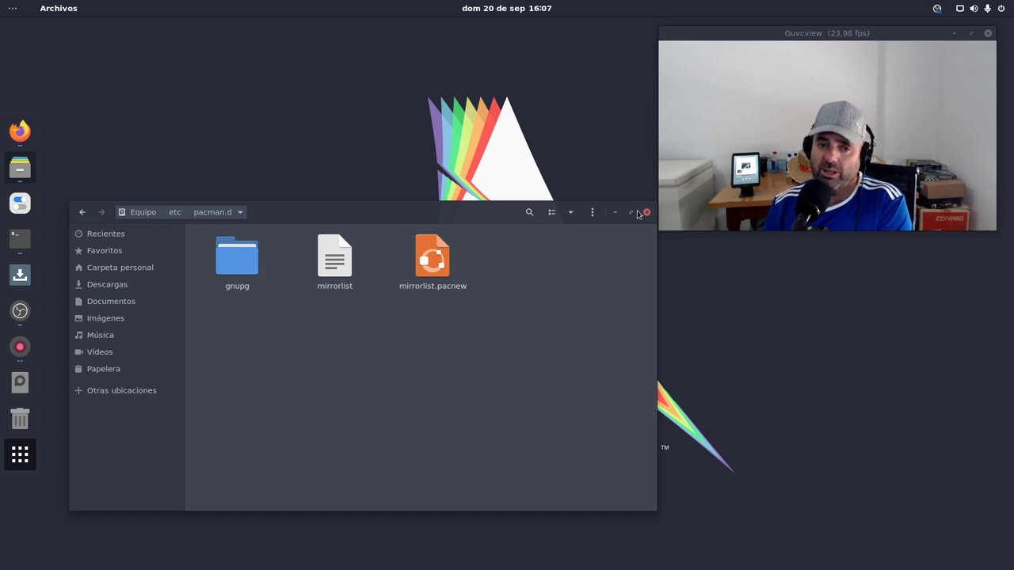
Return to Firefox and open the Probando Anarchy Installer v1.2.1 video on YouTube from the Salmorejo Geek post
click(19, 130)
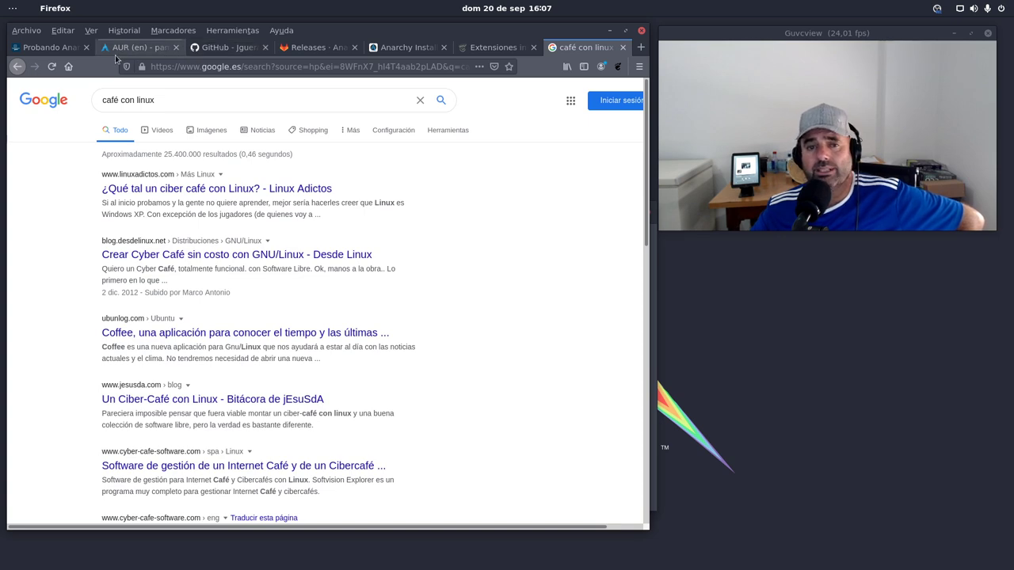
click(62, 54)
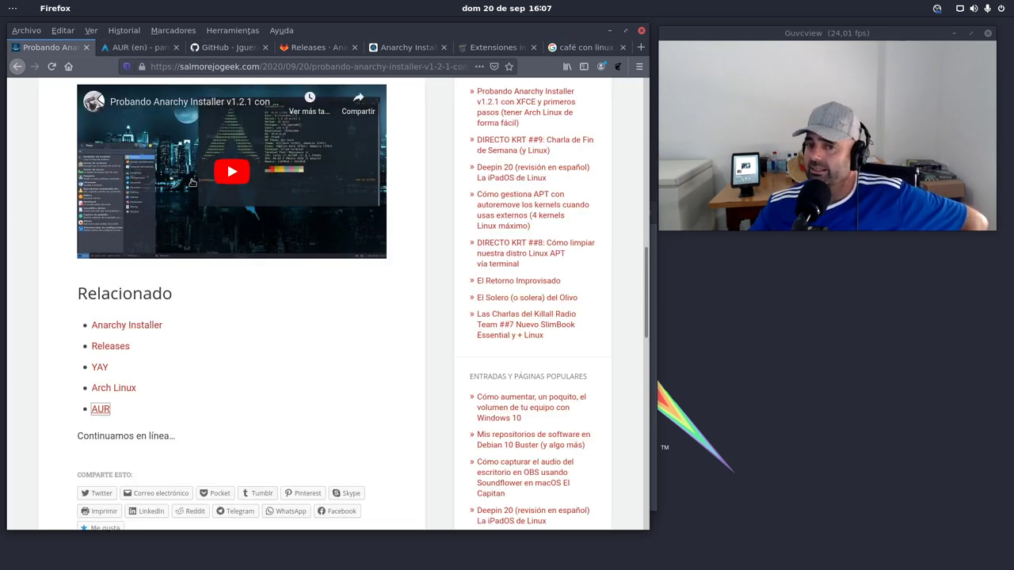
scroll(210, 229, up, 3)
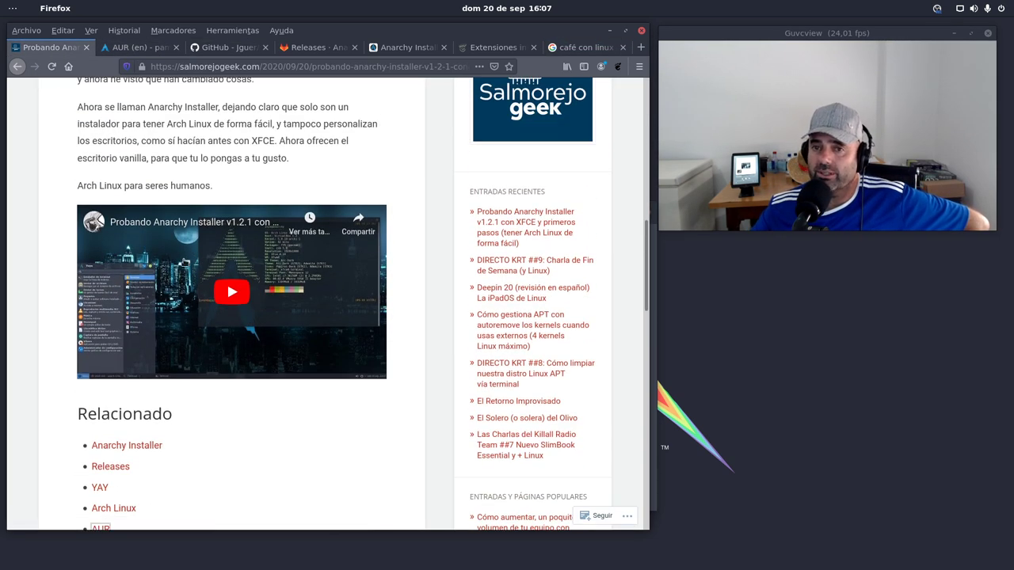
click(163, 226)
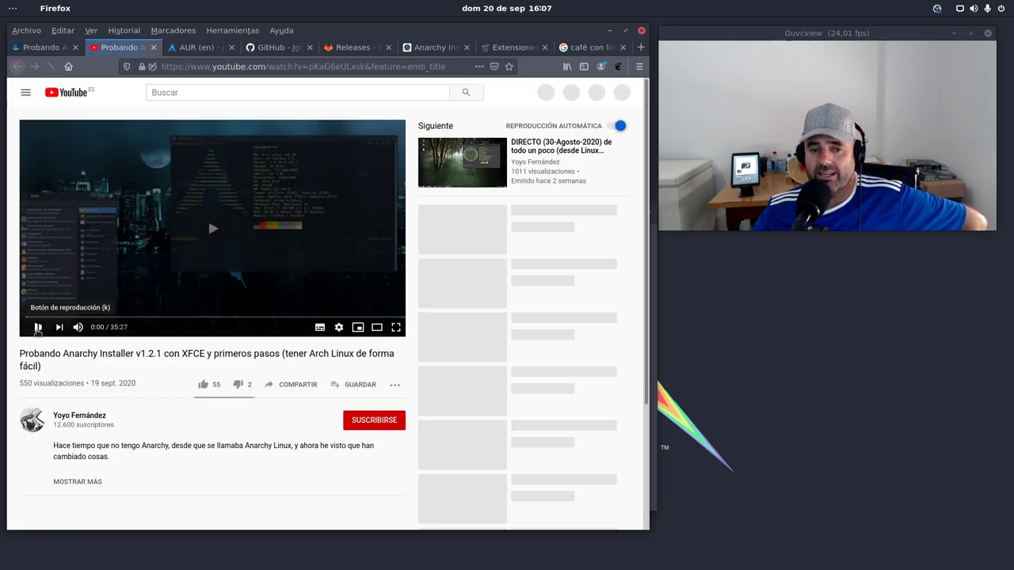
Find the video comment asking whether more Arch Linux content is coming and highlight its text
scroll(135, 361, down, 5)
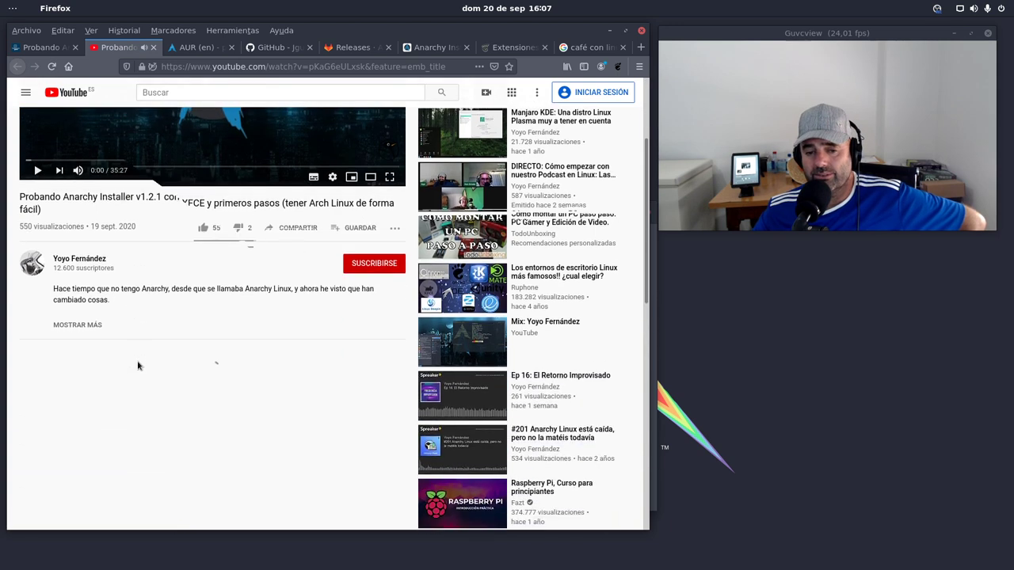
scroll(135, 358, down, 3)
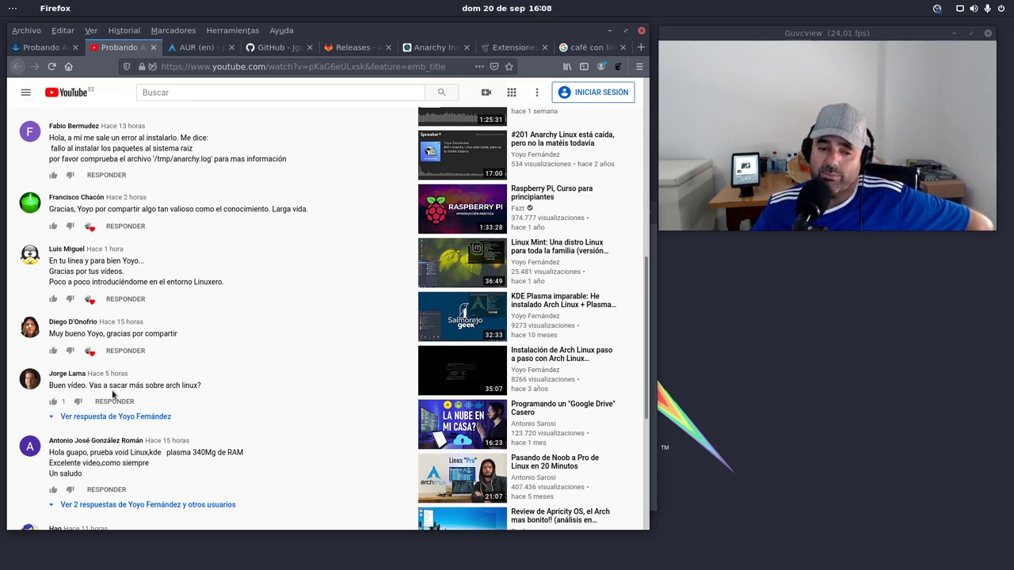
drag(203, 390, 52, 388)
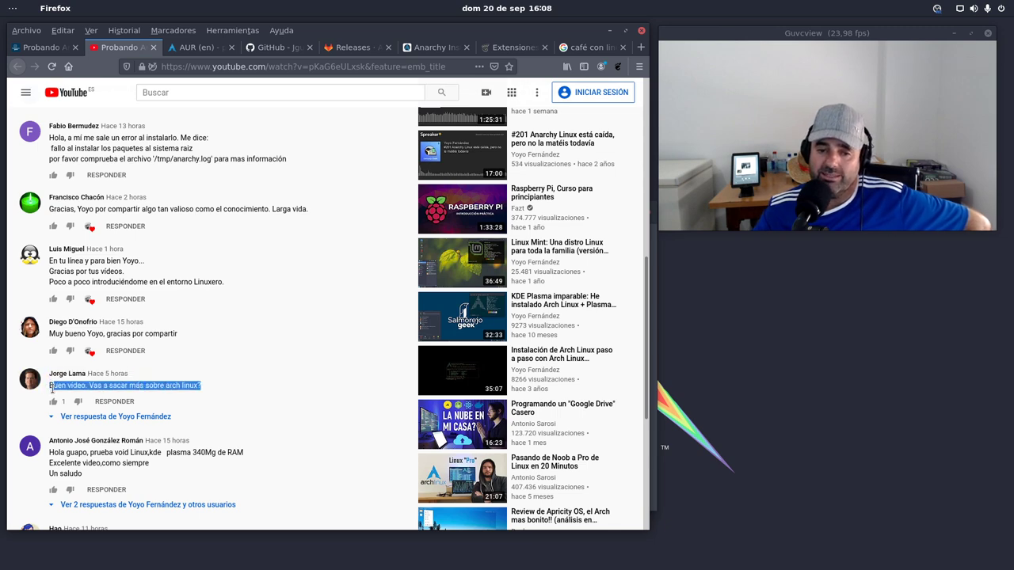
scroll(256, 401, down, 2)
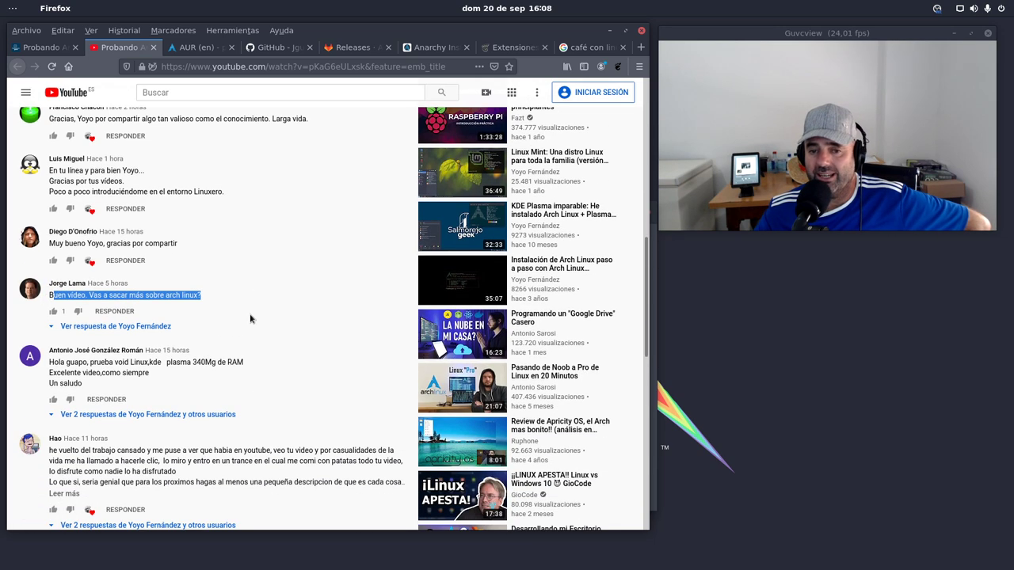
click(138, 337)
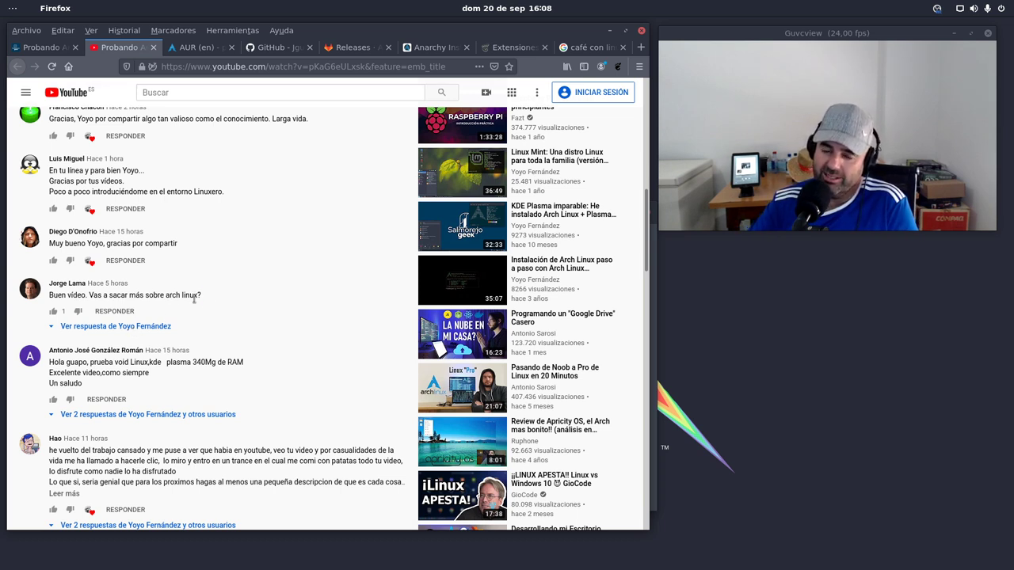
drag(201, 295, 45, 297)
click(49, 298)
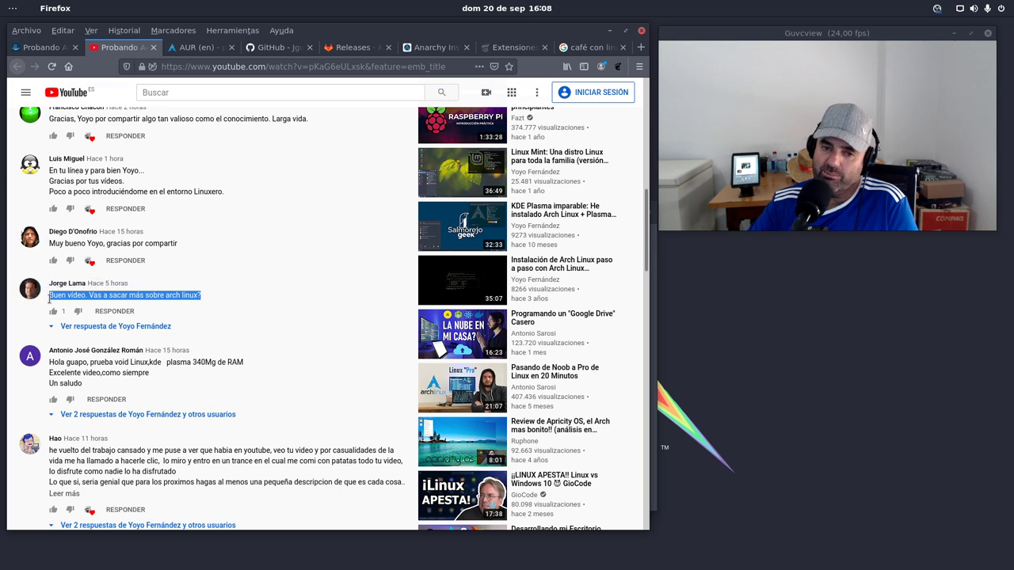
Expand the reply to the Arch Linux comment and highlight only the text about physical PC and VBOX installations
click(119, 326)
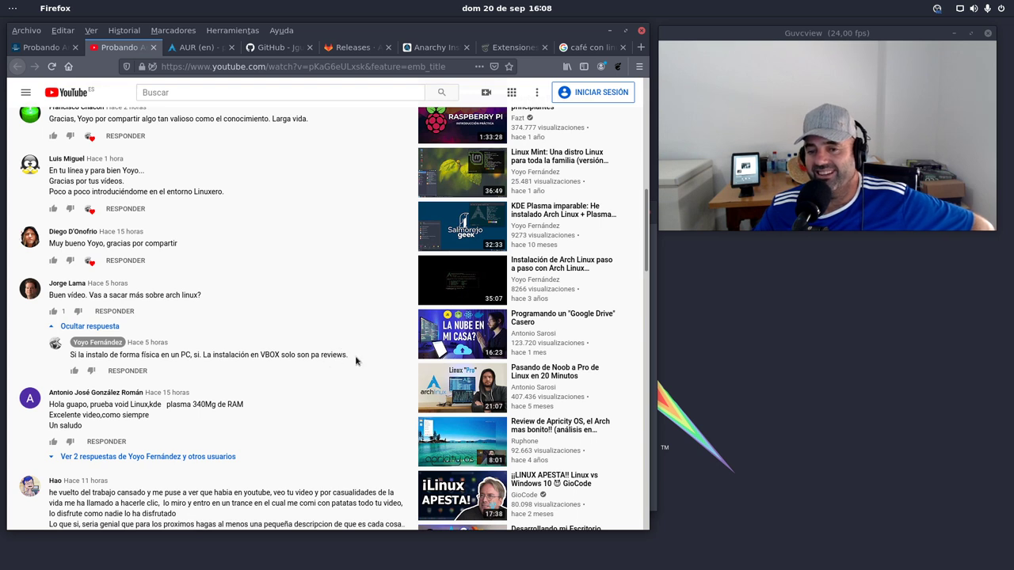
drag(355, 361, 68, 361)
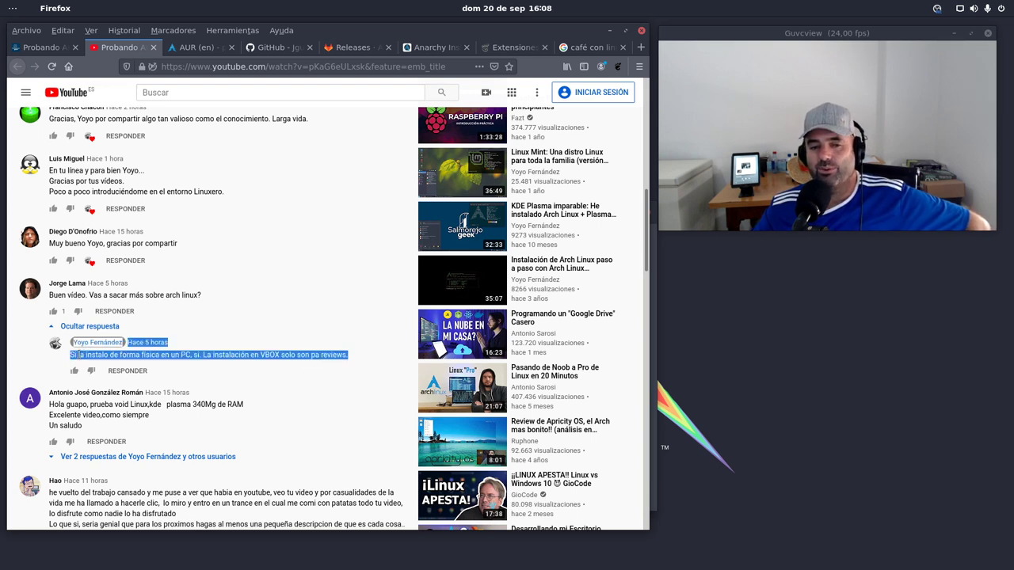
click(261, 383)
drag(351, 360, 70, 356)
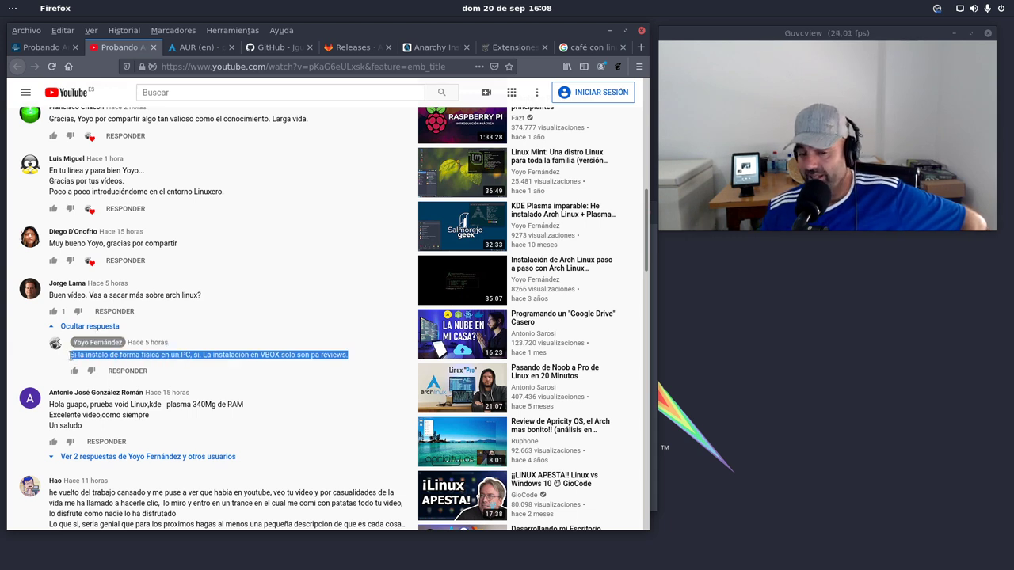